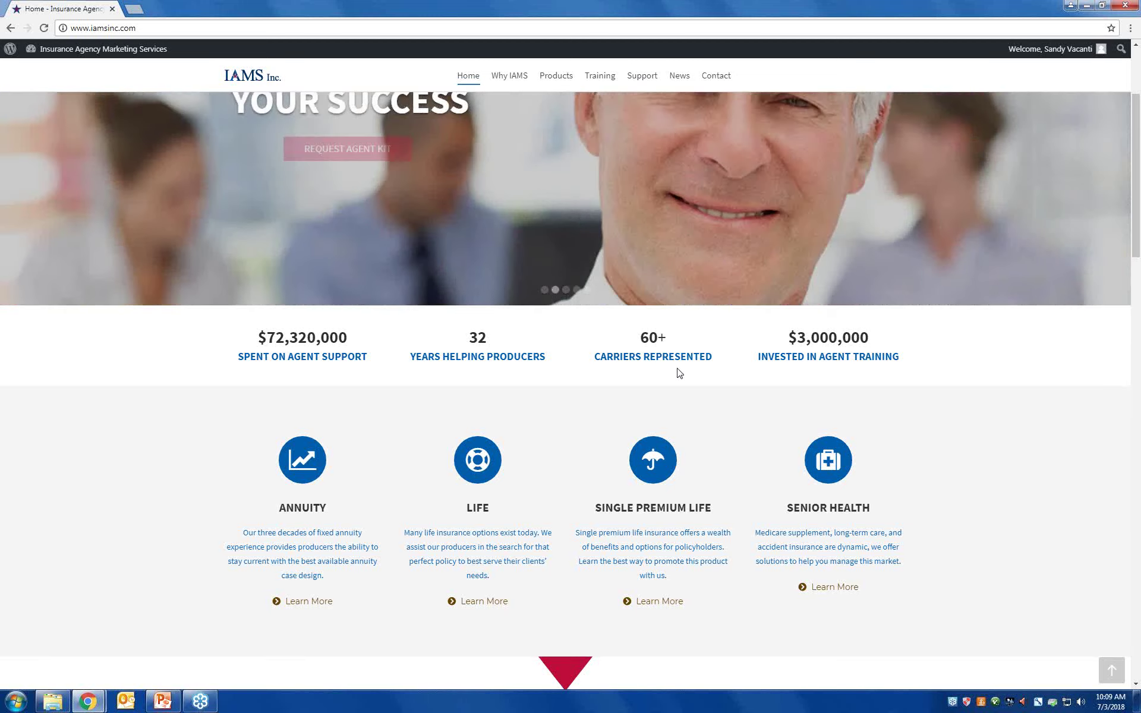
Open the About page of the Why IAMS section and read through the mission statement and company history.
scroll(640, 463, up, 3)
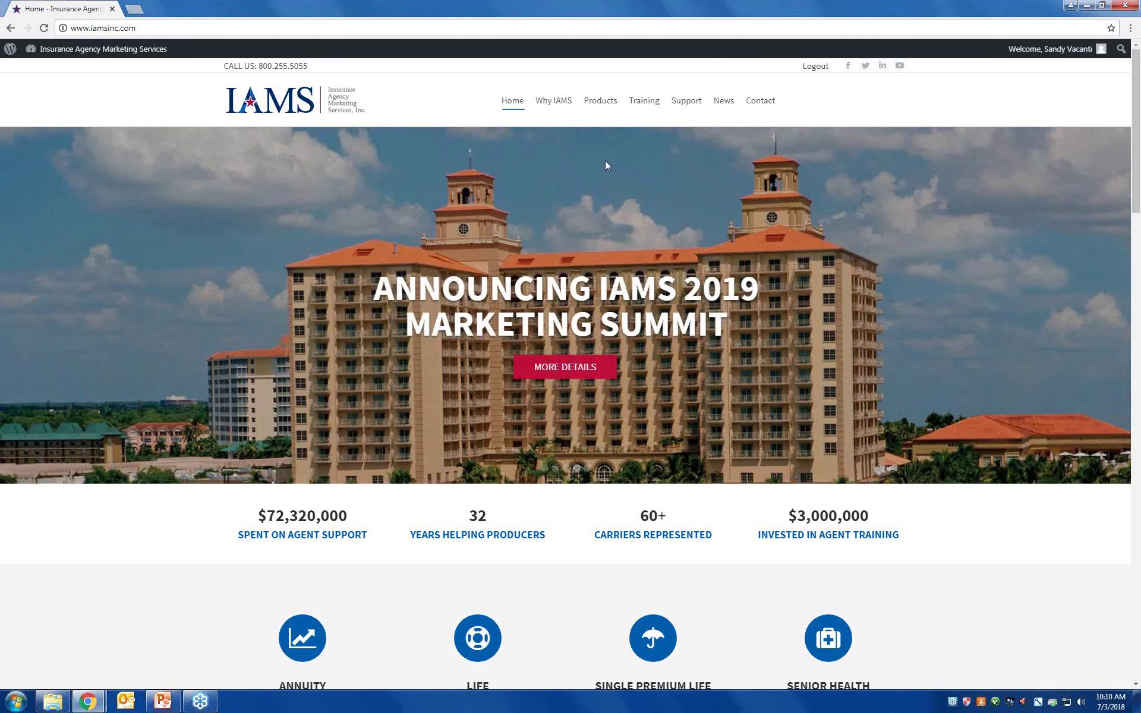
mouse_move(576, 106)
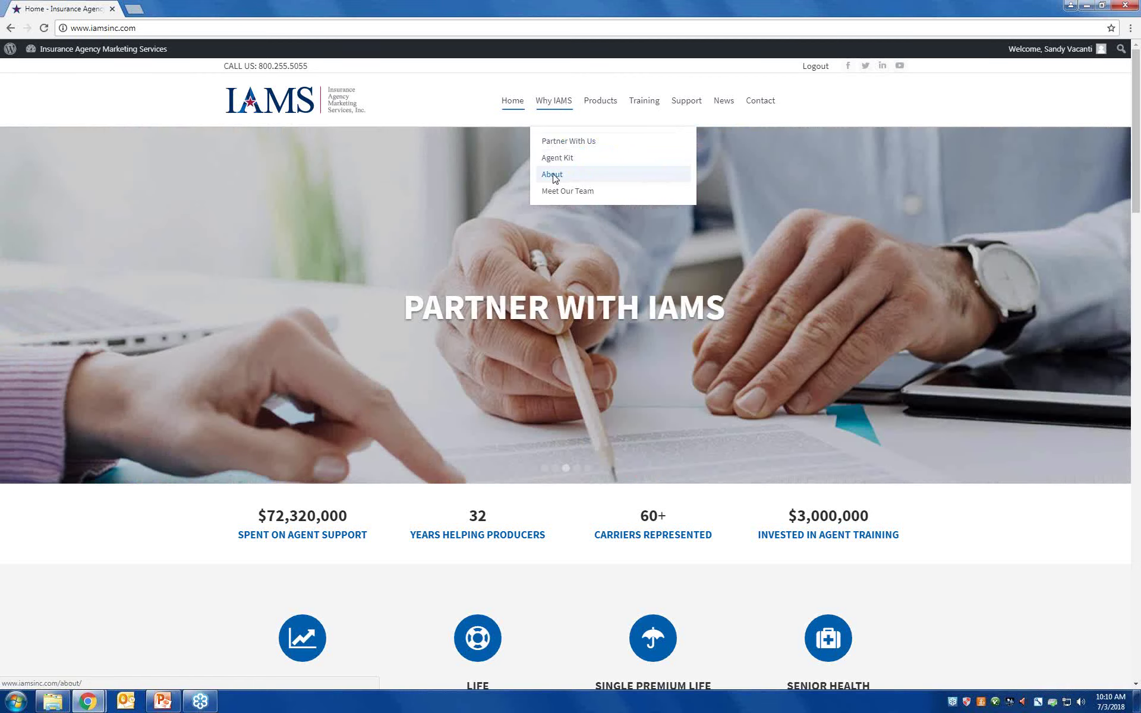
click(554, 177)
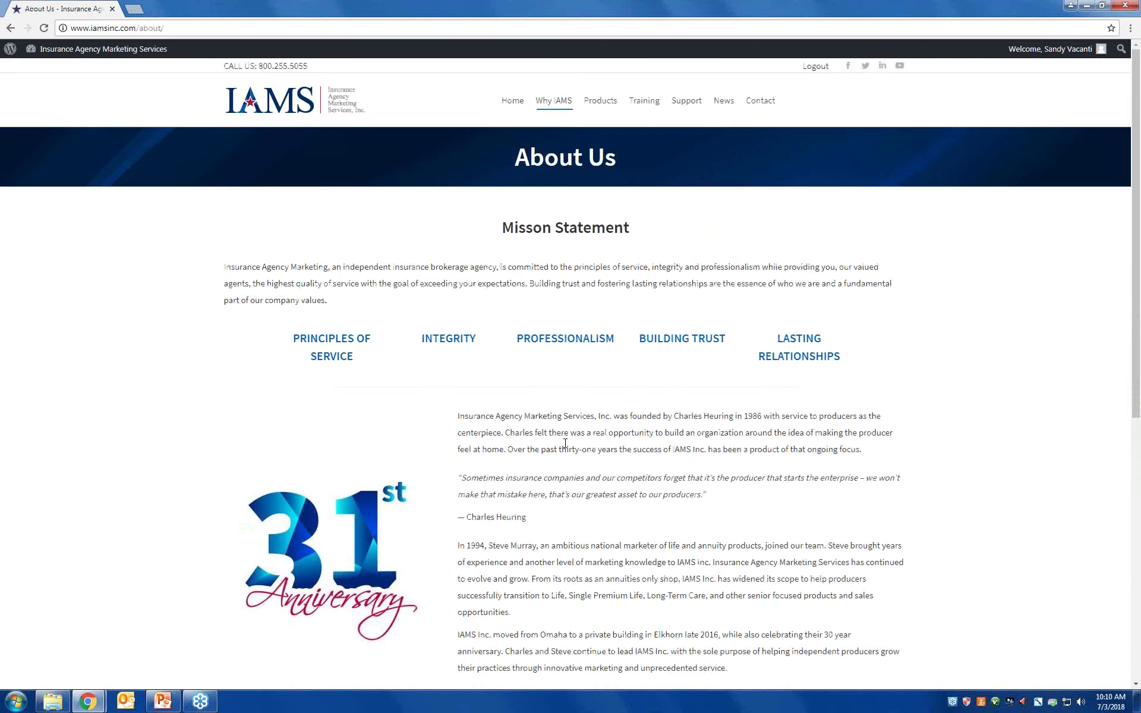
scroll(566, 443, down, 2)
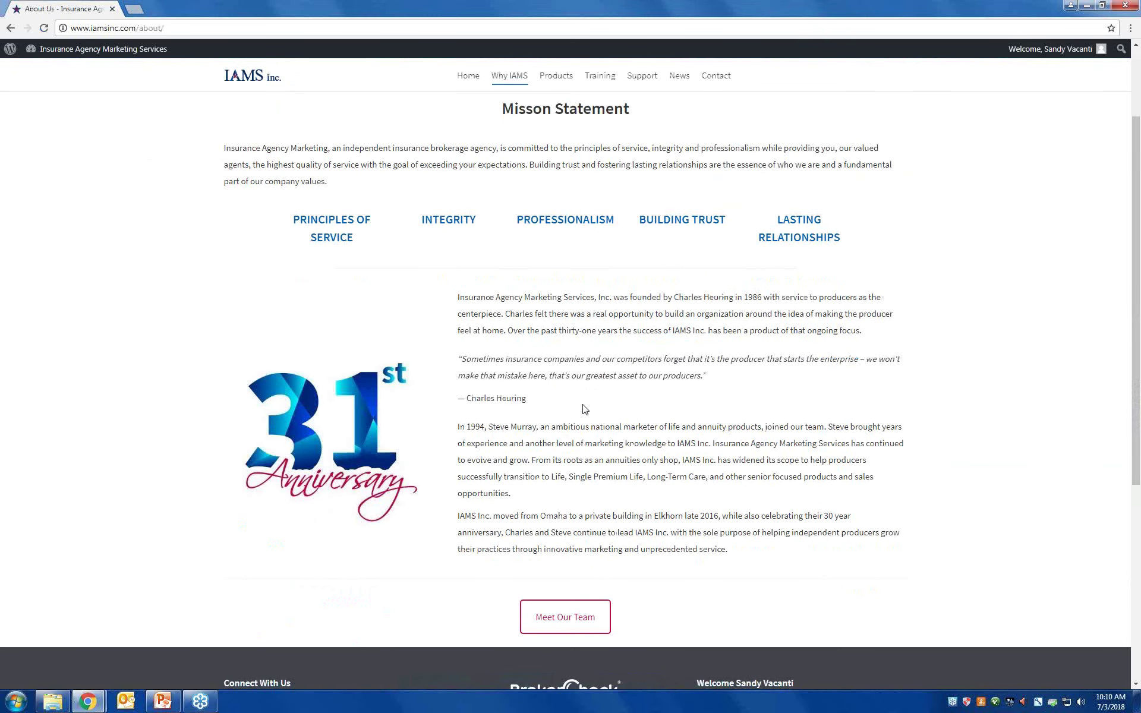
scroll(585, 409, up, 2)
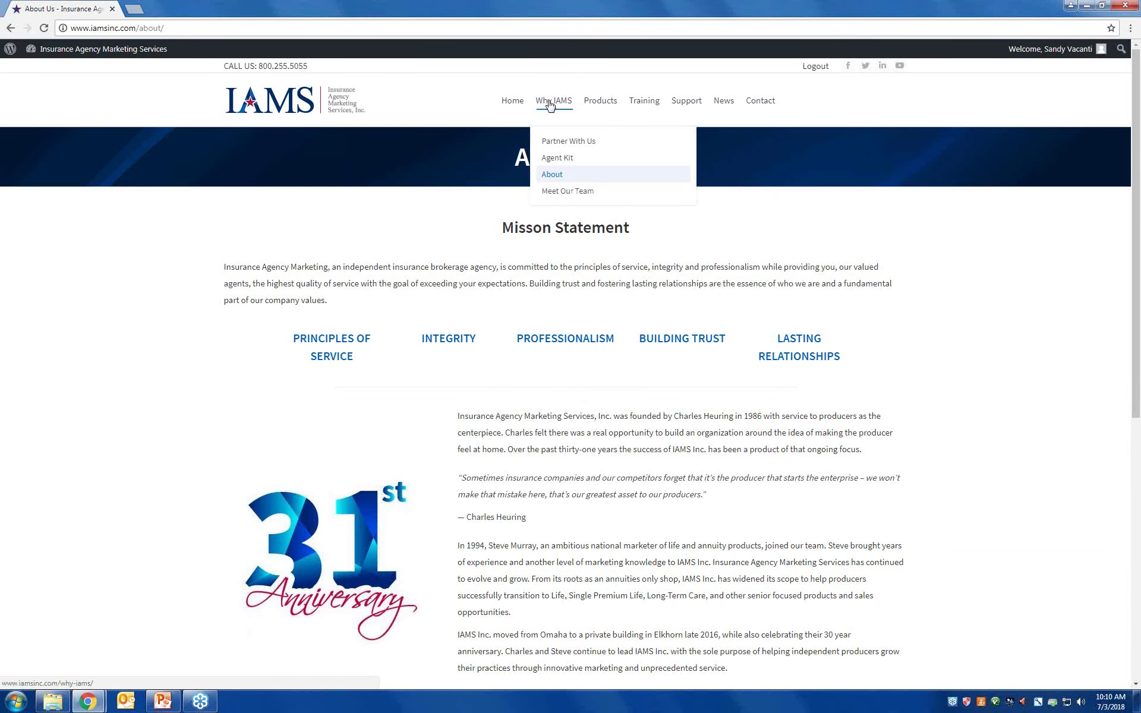
Look through the Meet Our Team page and open the profile of the Supervisor of Producer Services under Life Marketers.
click(588, 194)
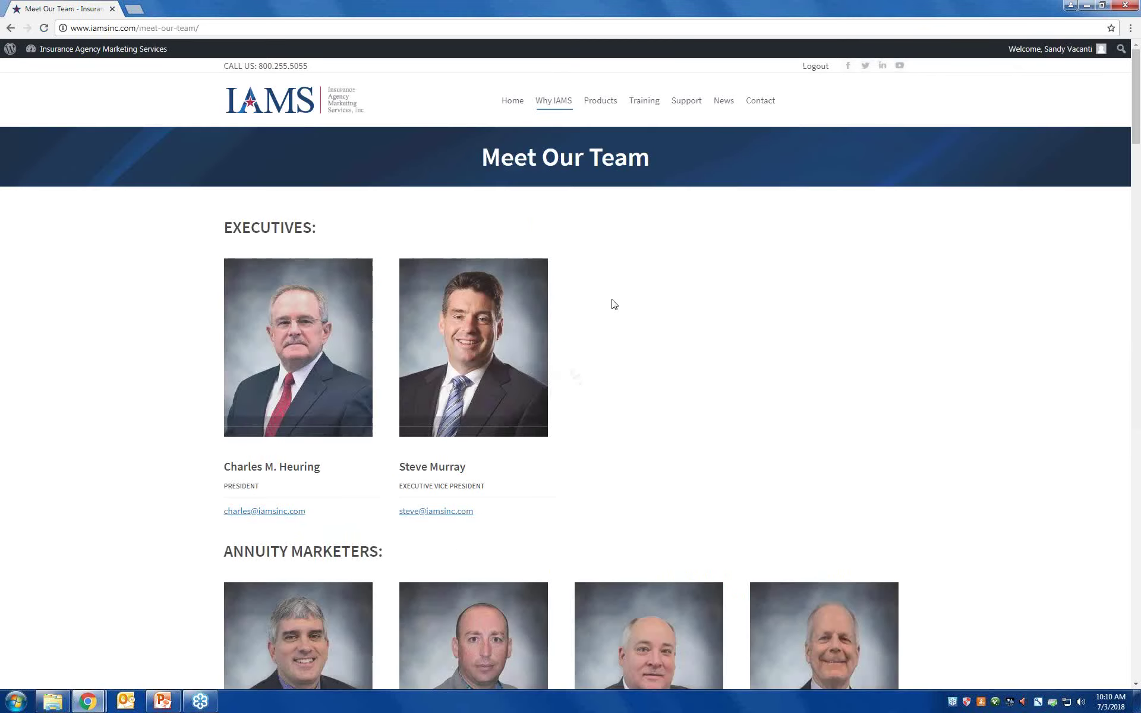
scroll(621, 319, down, 2)
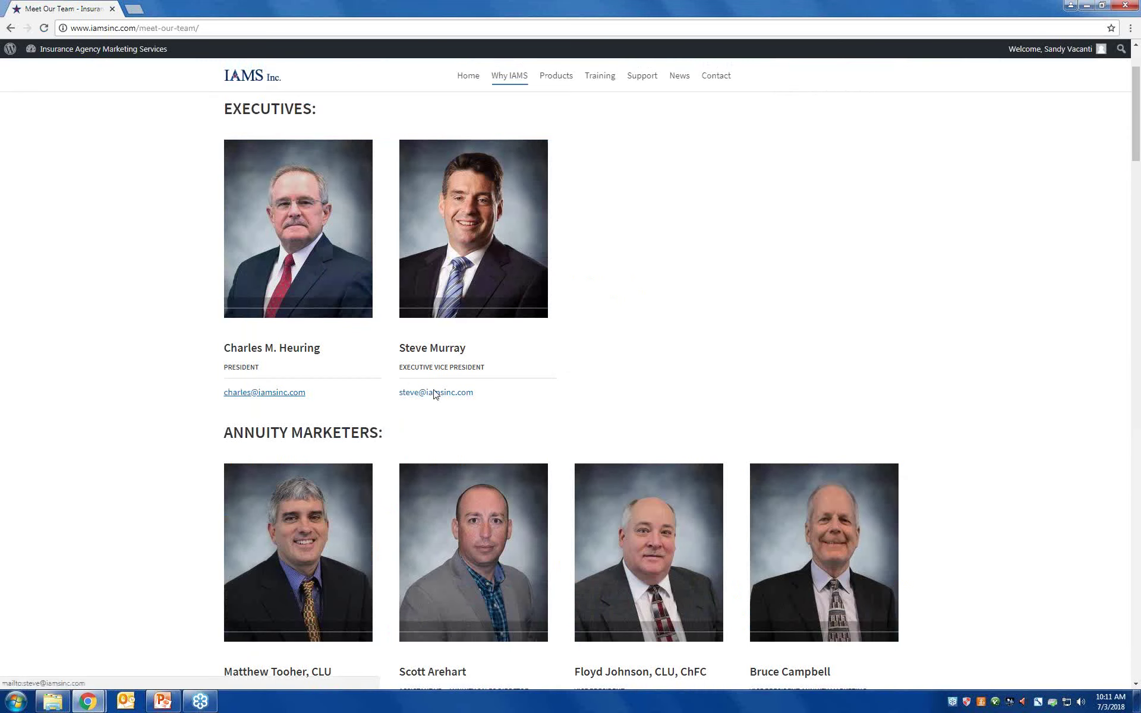
scroll(435, 393, down, 4)
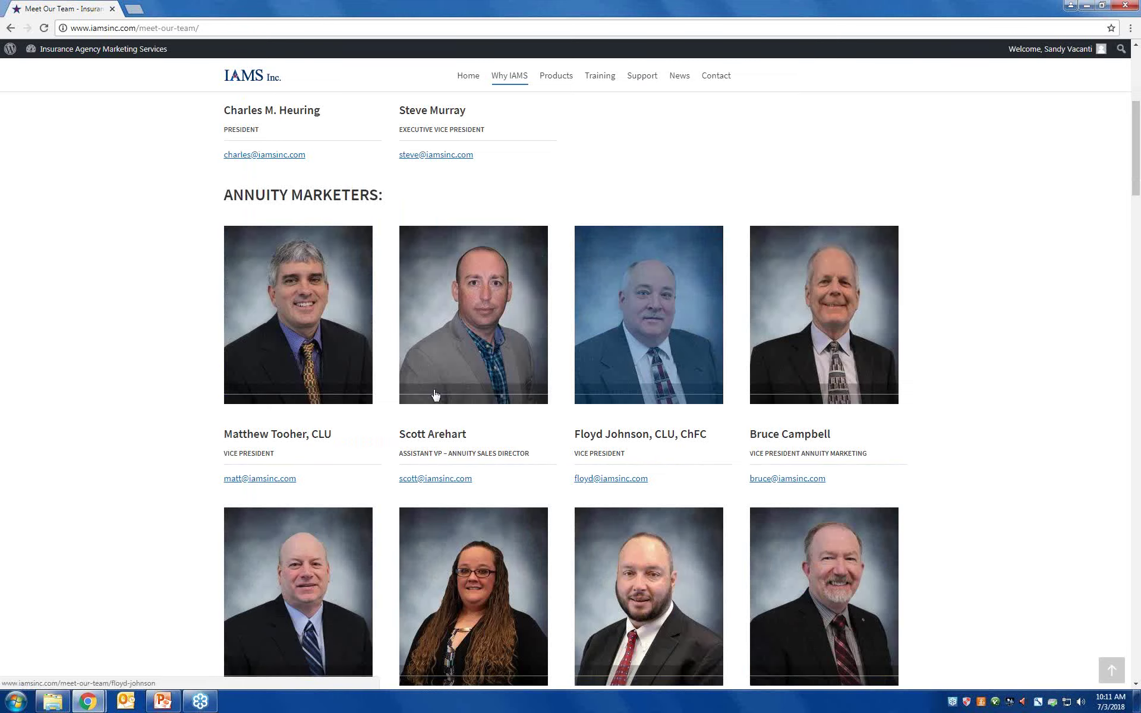
scroll(436, 395, down, 3)
scroll(436, 395, down, 4)
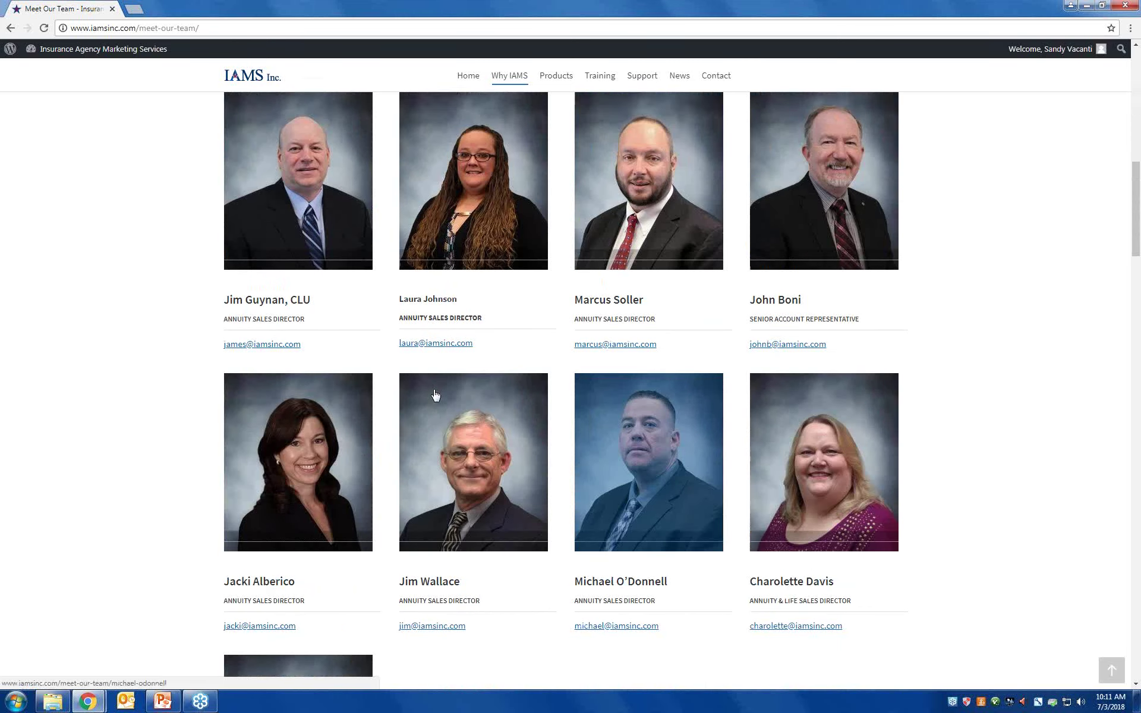
scroll(435, 394, down, 4)
scroll(435, 394, down, 8)
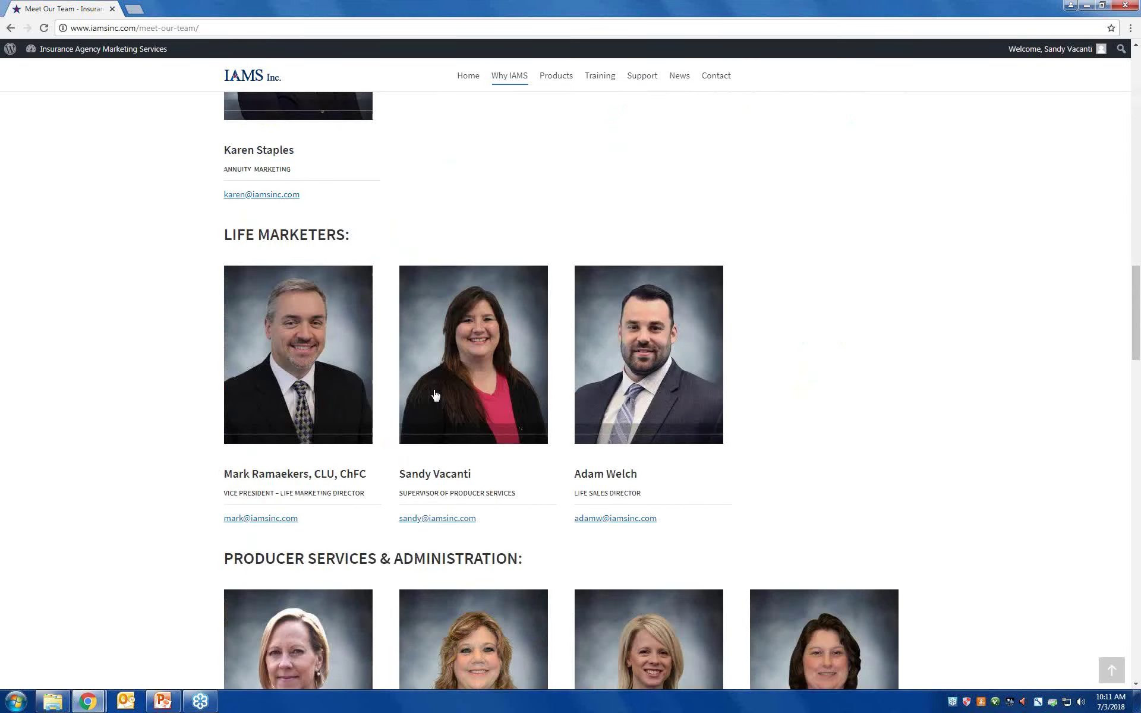
scroll(436, 394, down, 4)
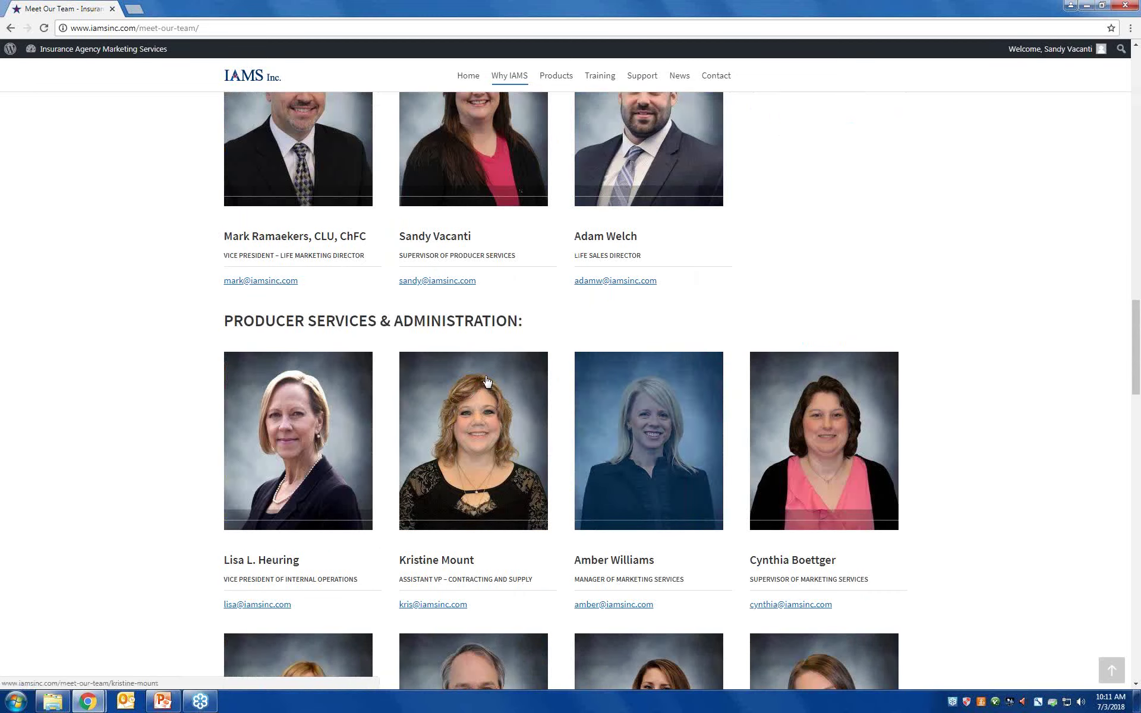
scroll(747, 184, up, 3)
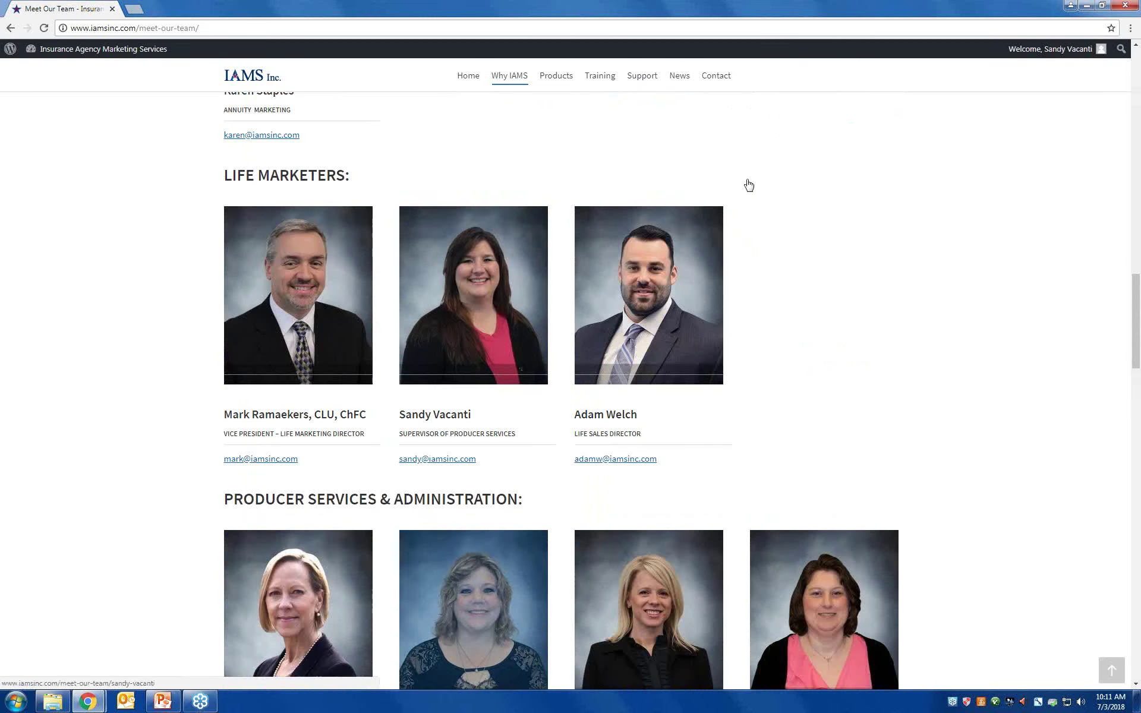
click(480, 297)
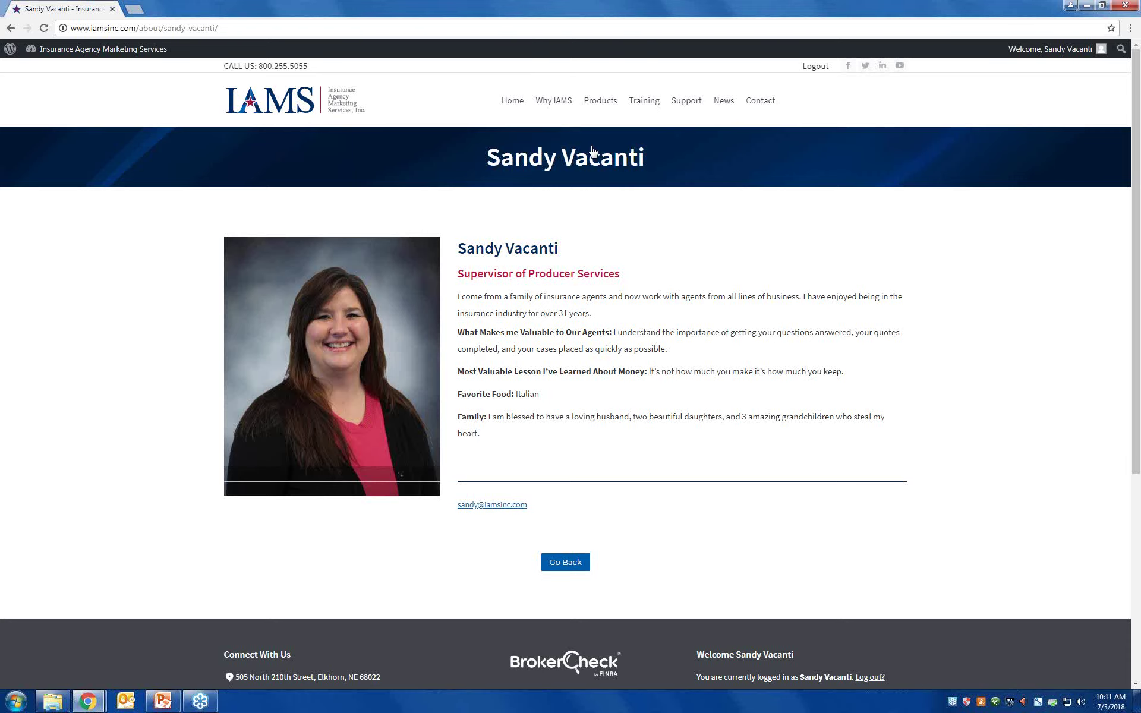
Go to the Life products page, open its Term Life Quotes resource and launch the insurance quote form.
mouse_move(605, 104)
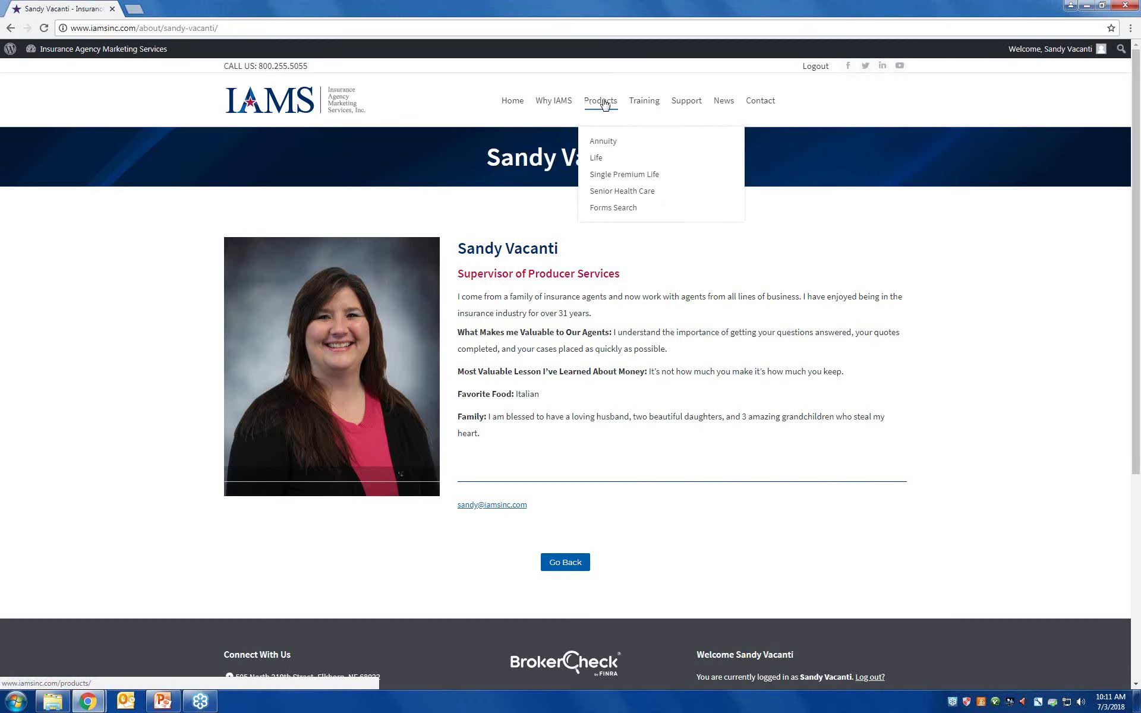
click(596, 159)
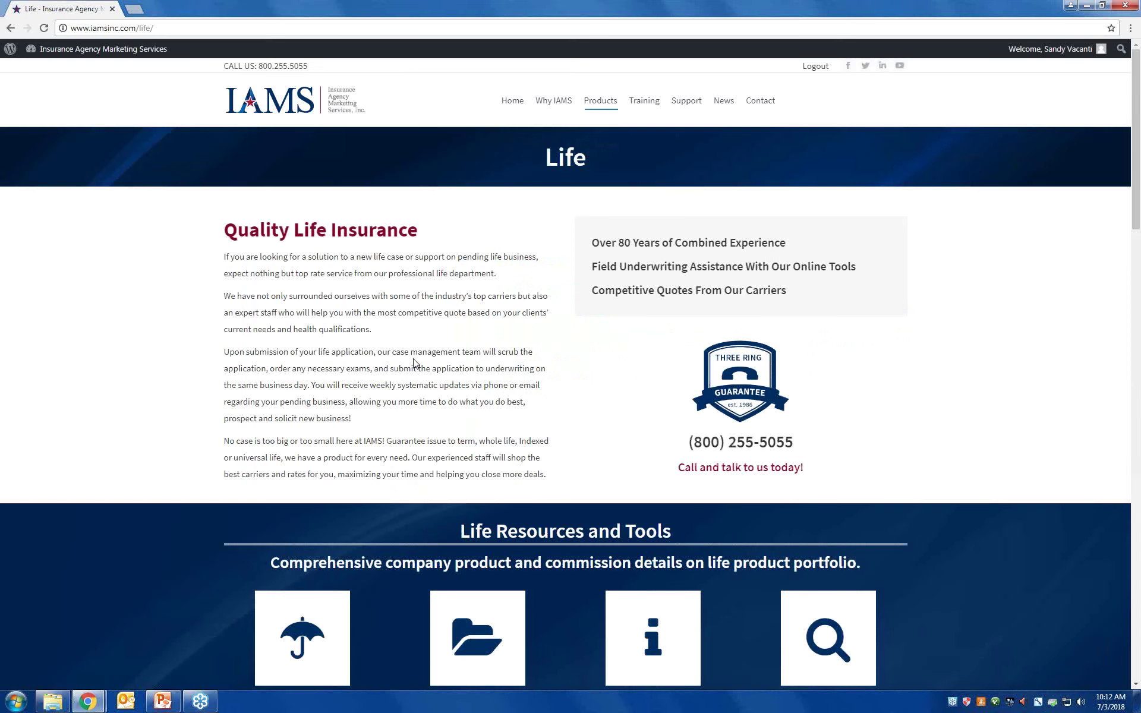
scroll(414, 363, down, 3)
scroll(387, 357, down, 2)
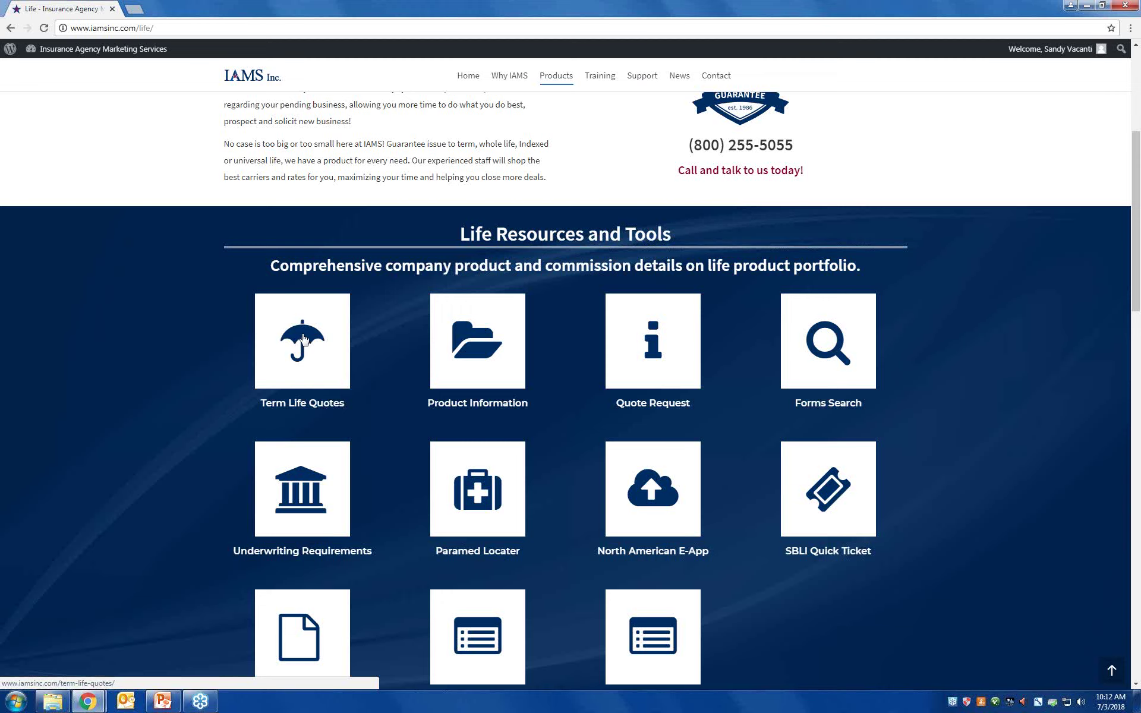
click(303, 339)
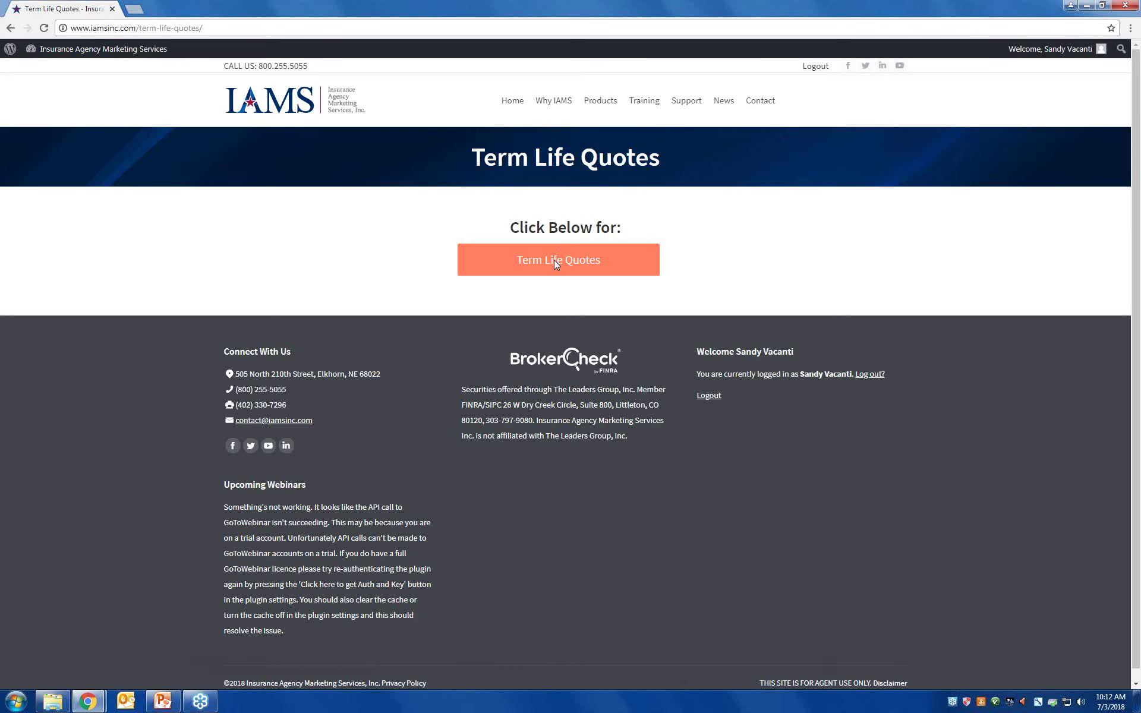
click(554, 260)
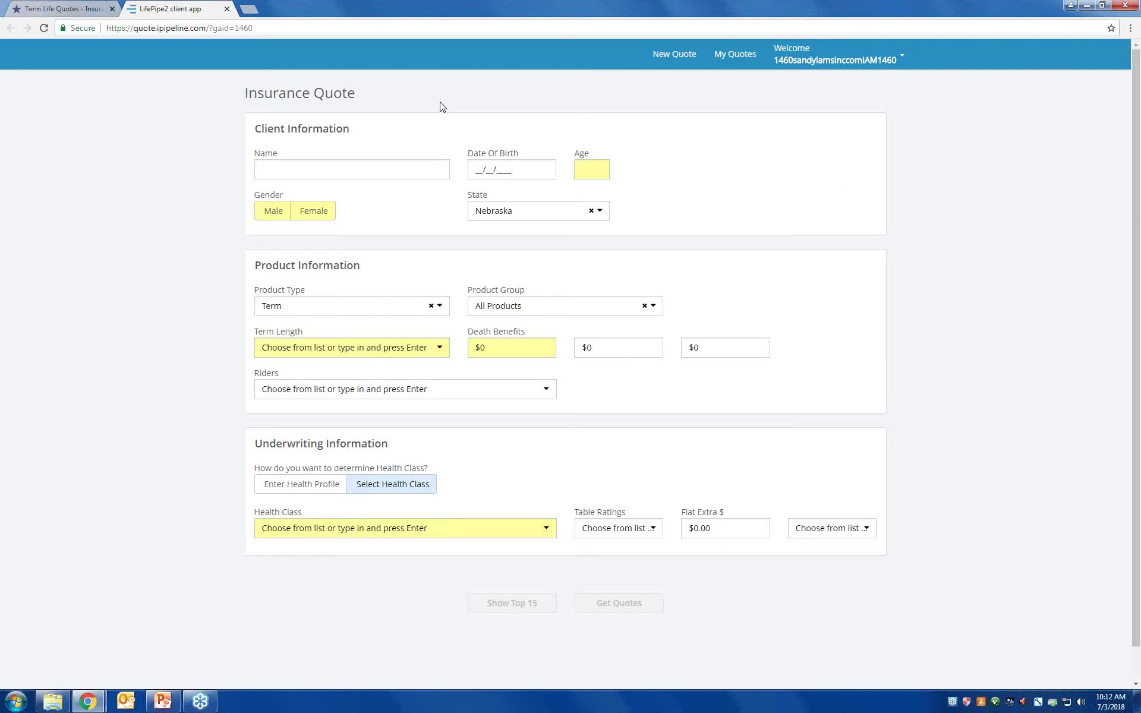
Fill in the client's name and date of birth and set the gender to Male.
click(301, 170)
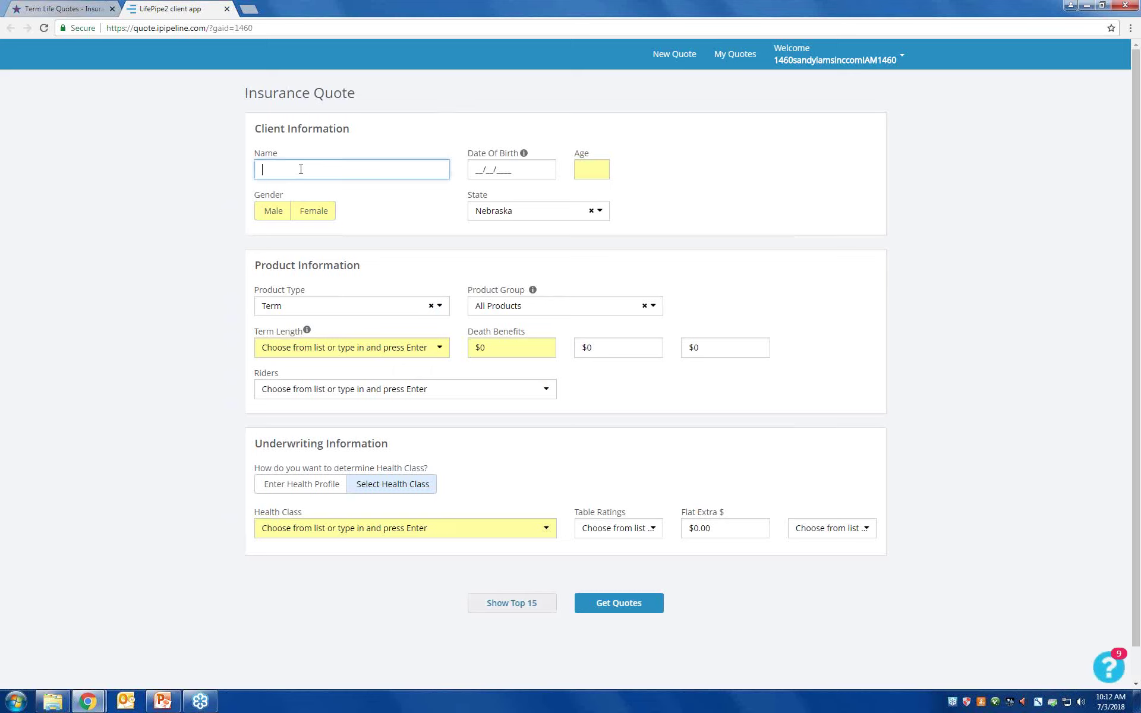
text(frank)
click(476, 172)
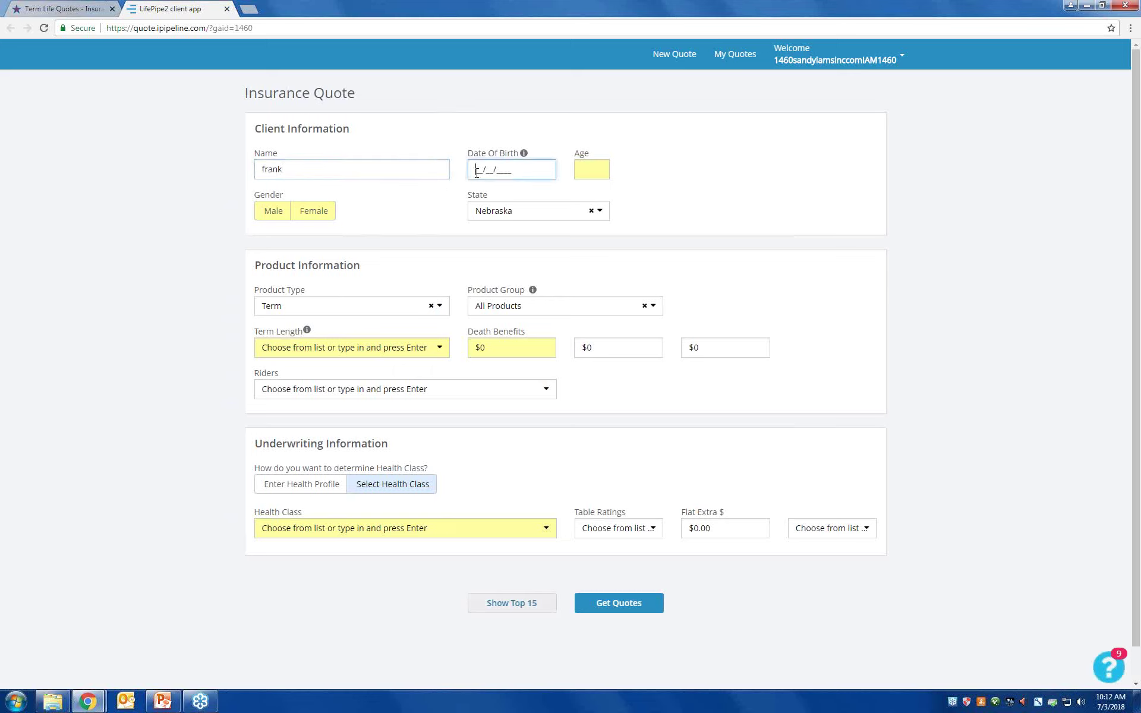
text(05/01/1962)
click(591, 179)
click(277, 212)
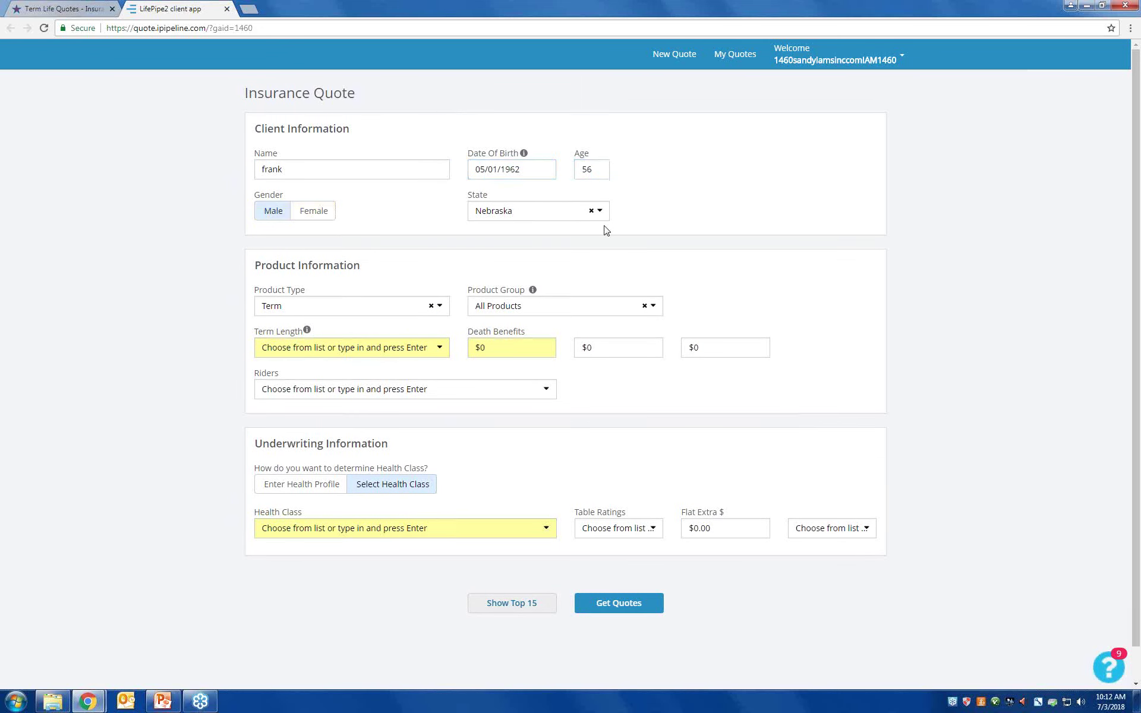
Set the product type to Guaranteed Universal Life (GUL) and enter death benefits of $200,000 and $300,000.
click(308, 305)
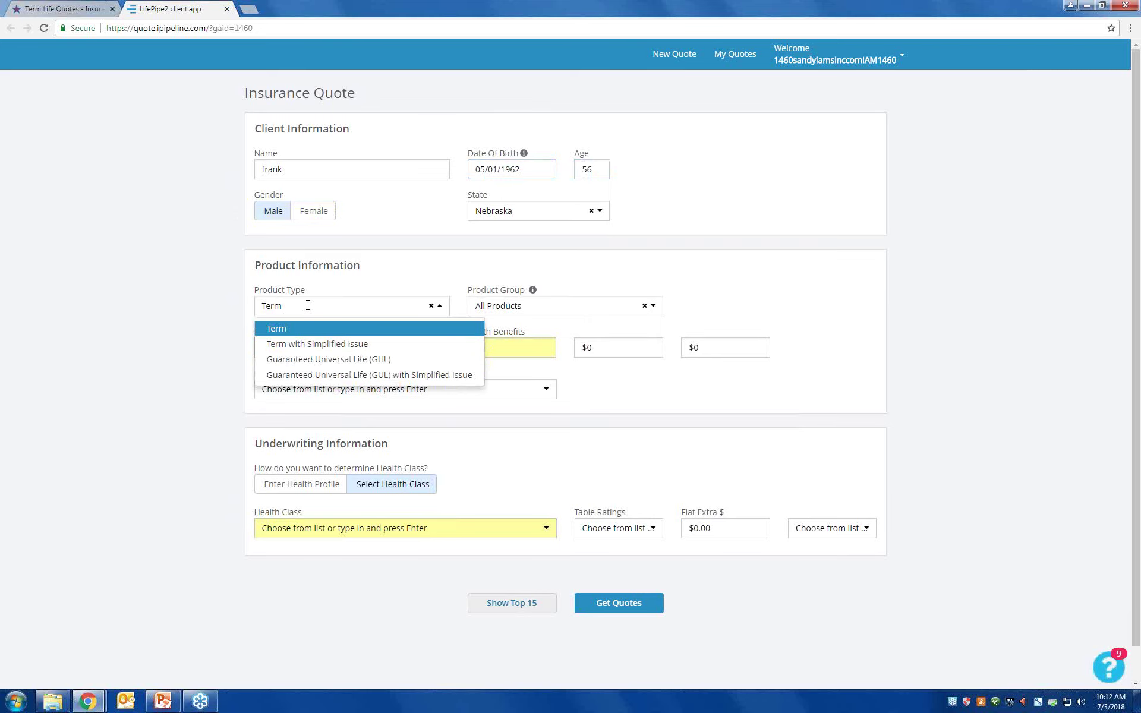
click(357, 360)
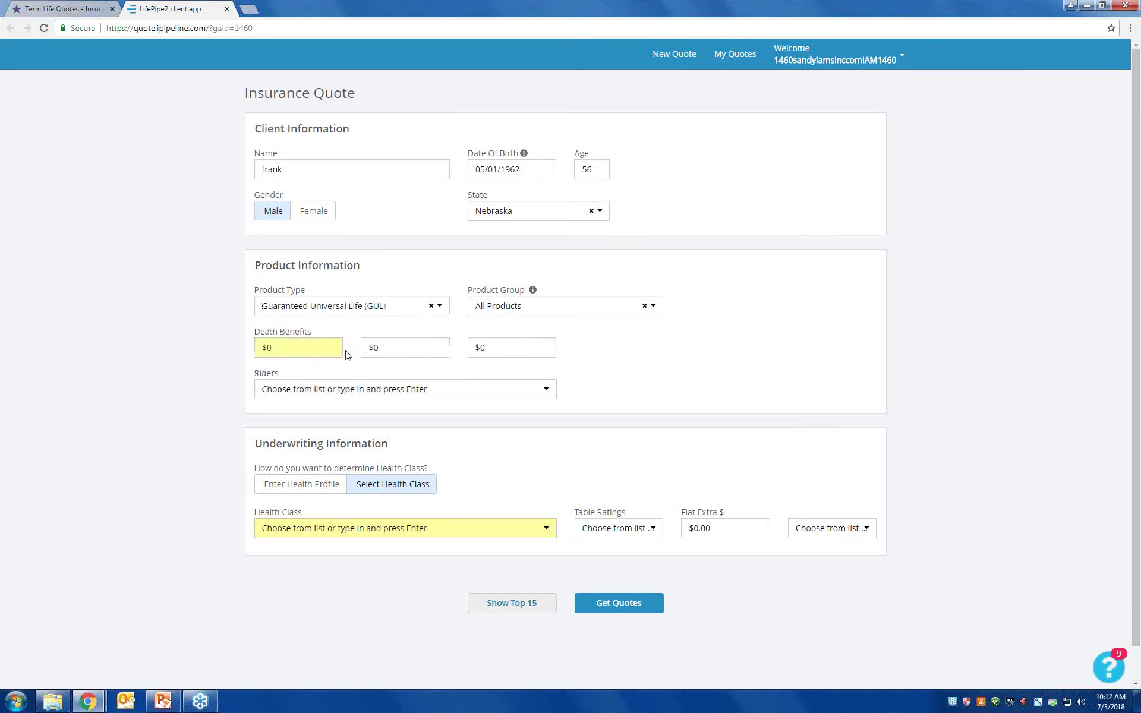
click(272, 348)
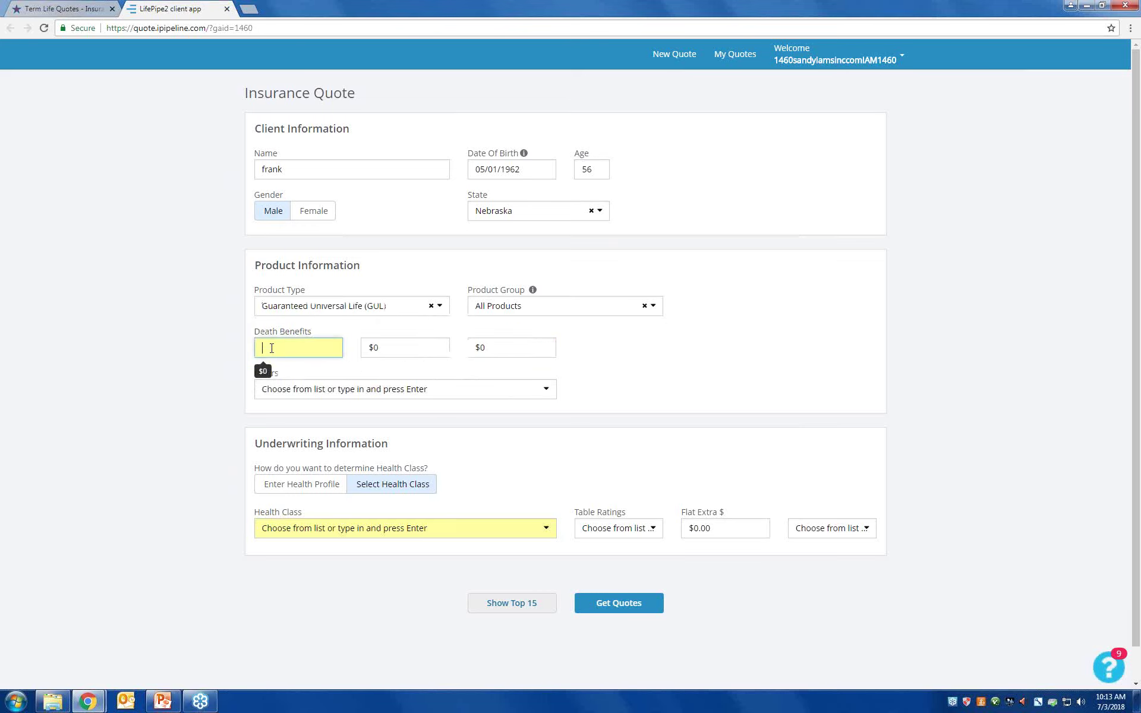
text(200)
text(000)
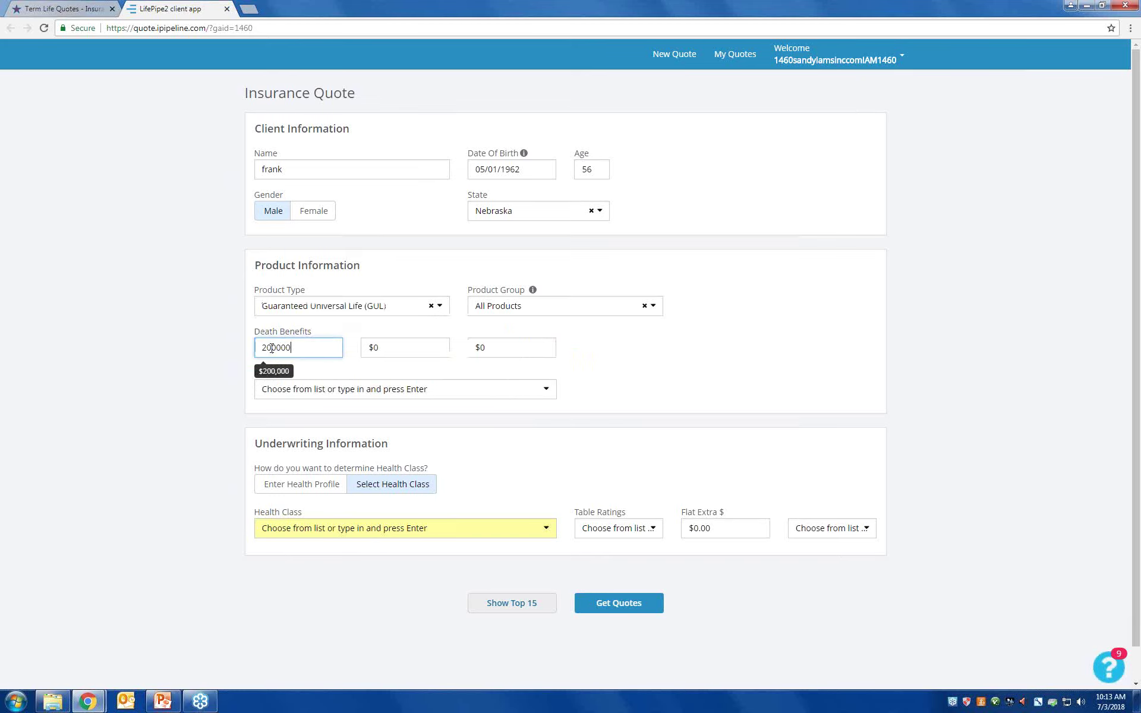
click(396, 343)
text(3000)
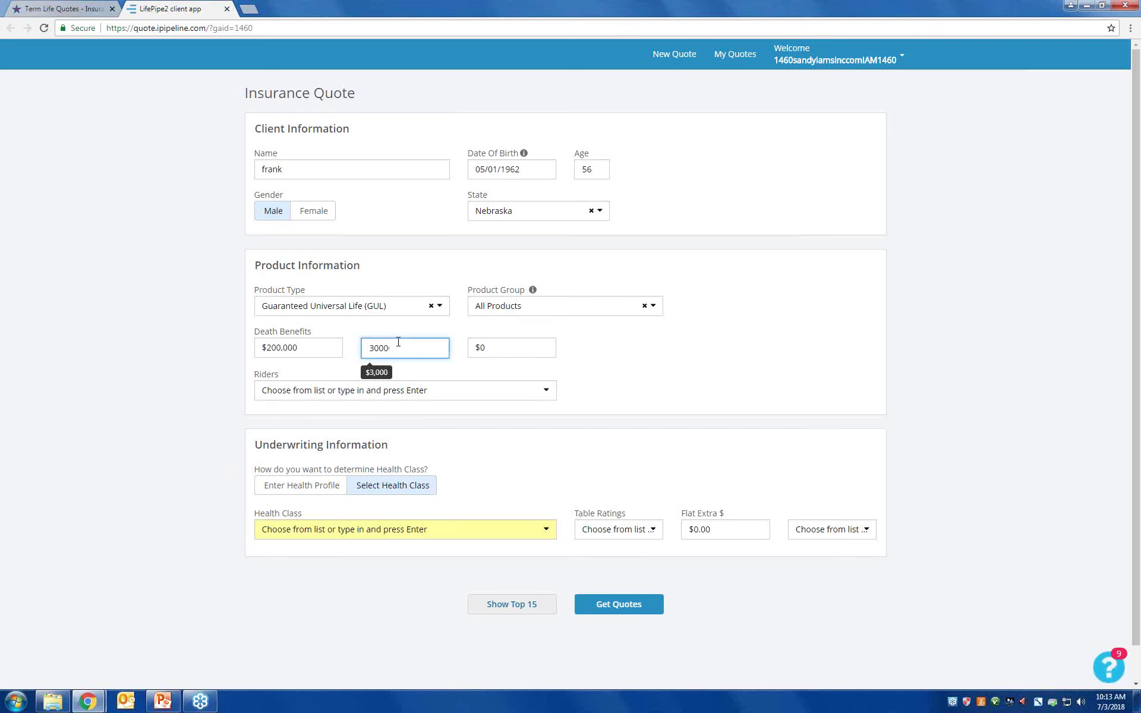
text(00)
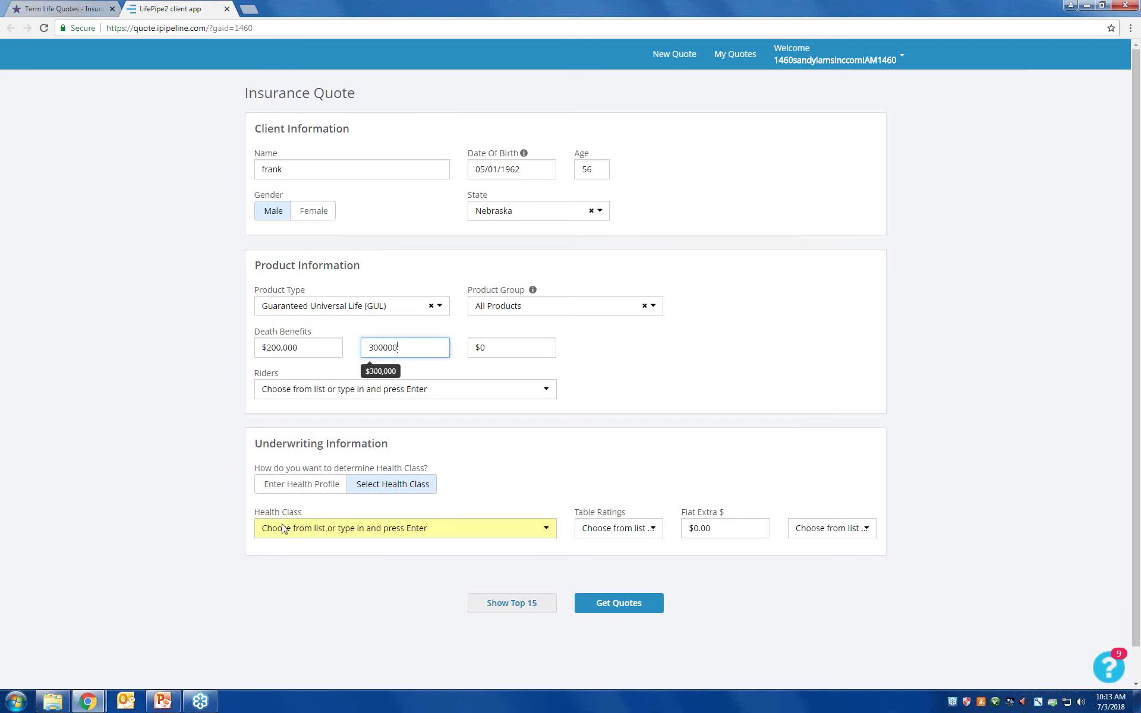
Set Preferred Non-Tobacco as the only health class and get the quotes.
click(315, 534)
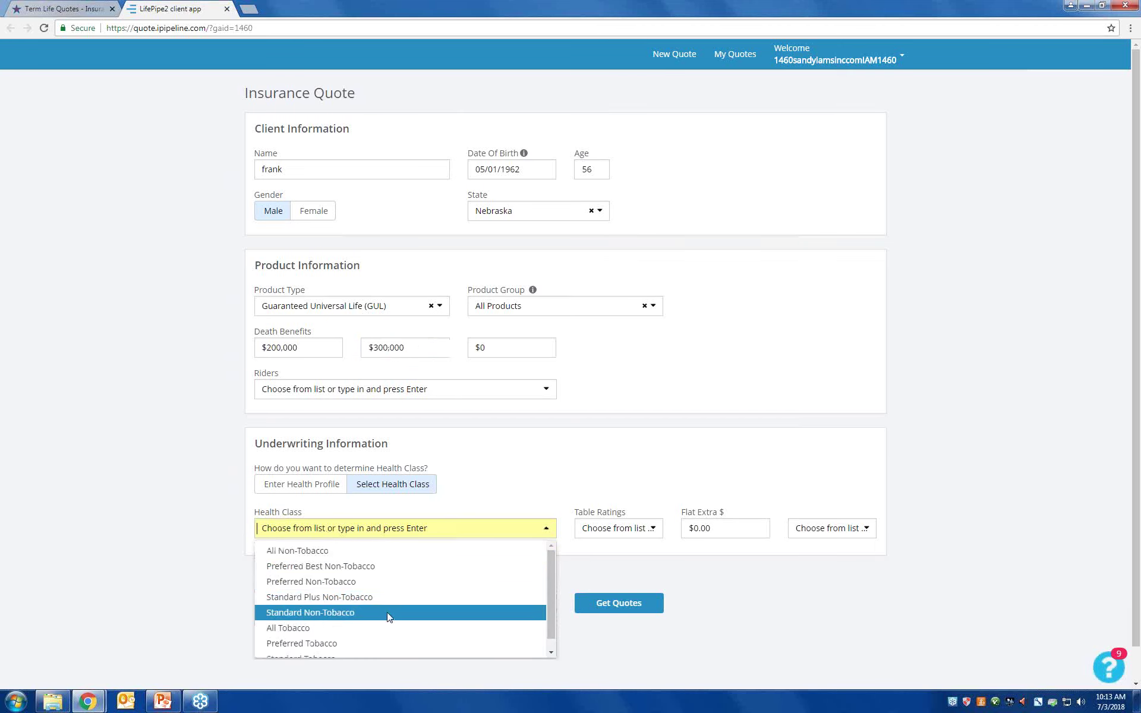
click(344, 582)
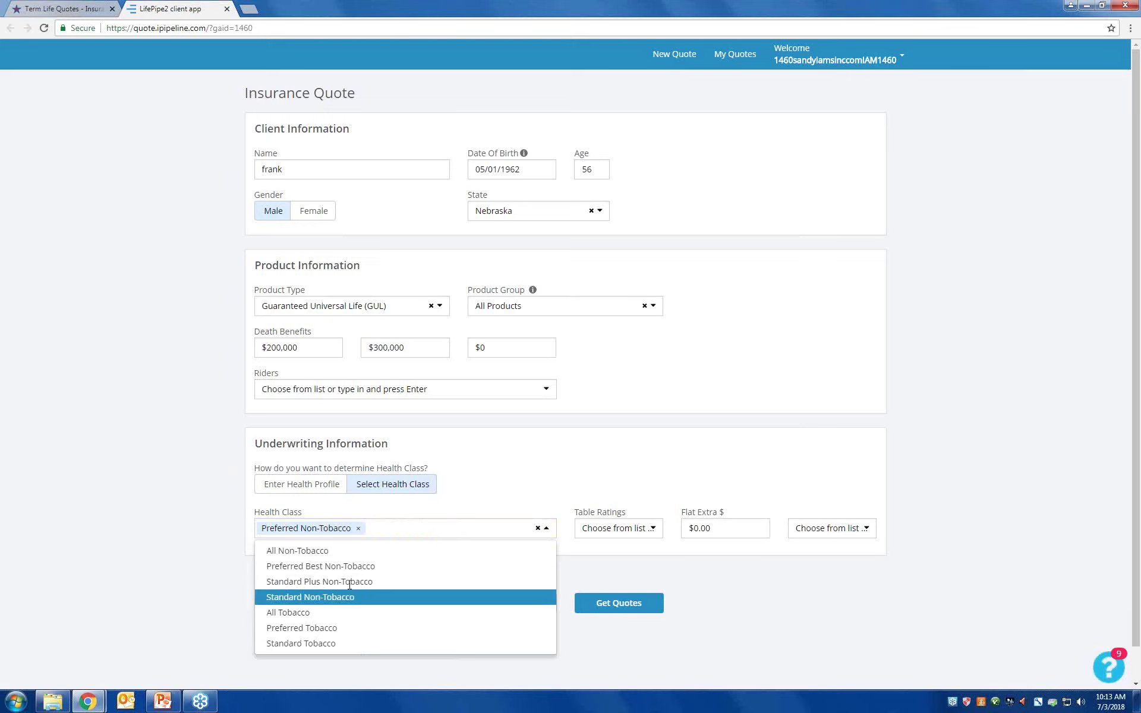
click(350, 591)
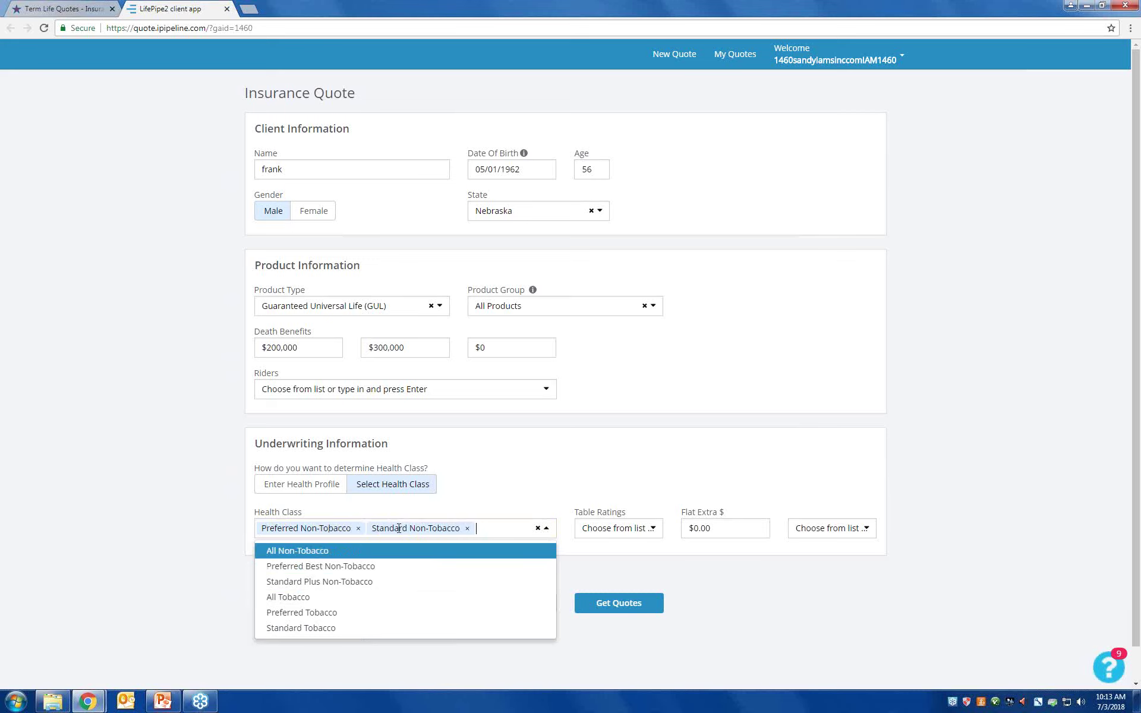
click(469, 528)
click(717, 622)
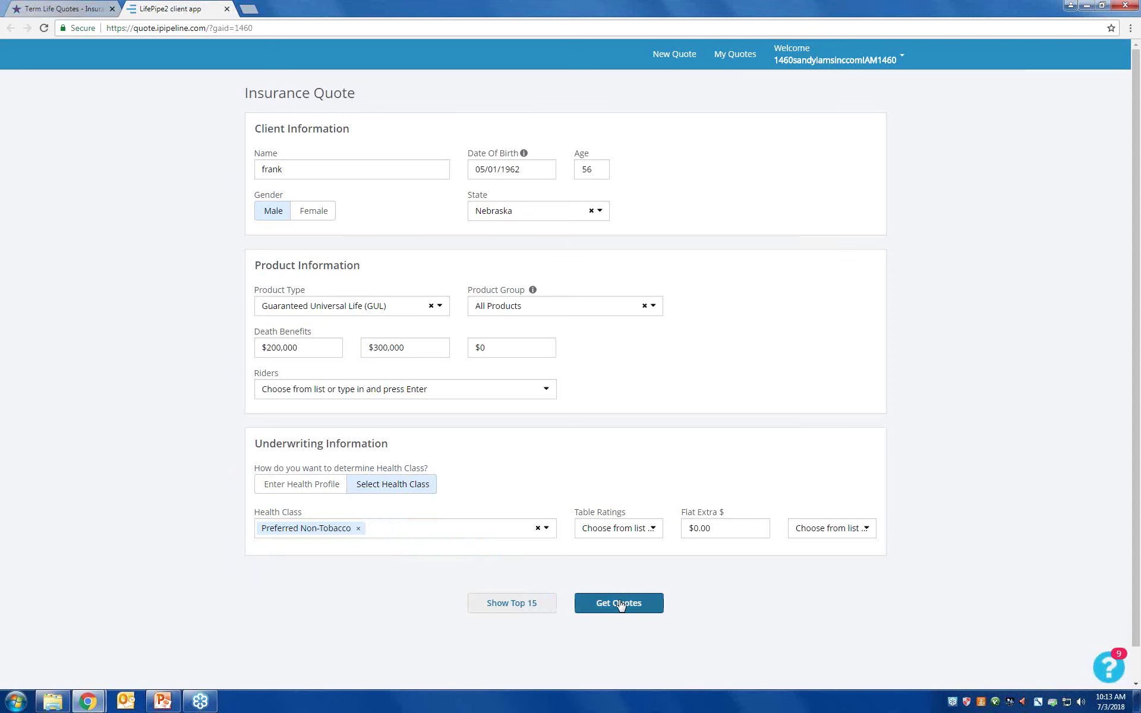
click(620, 604)
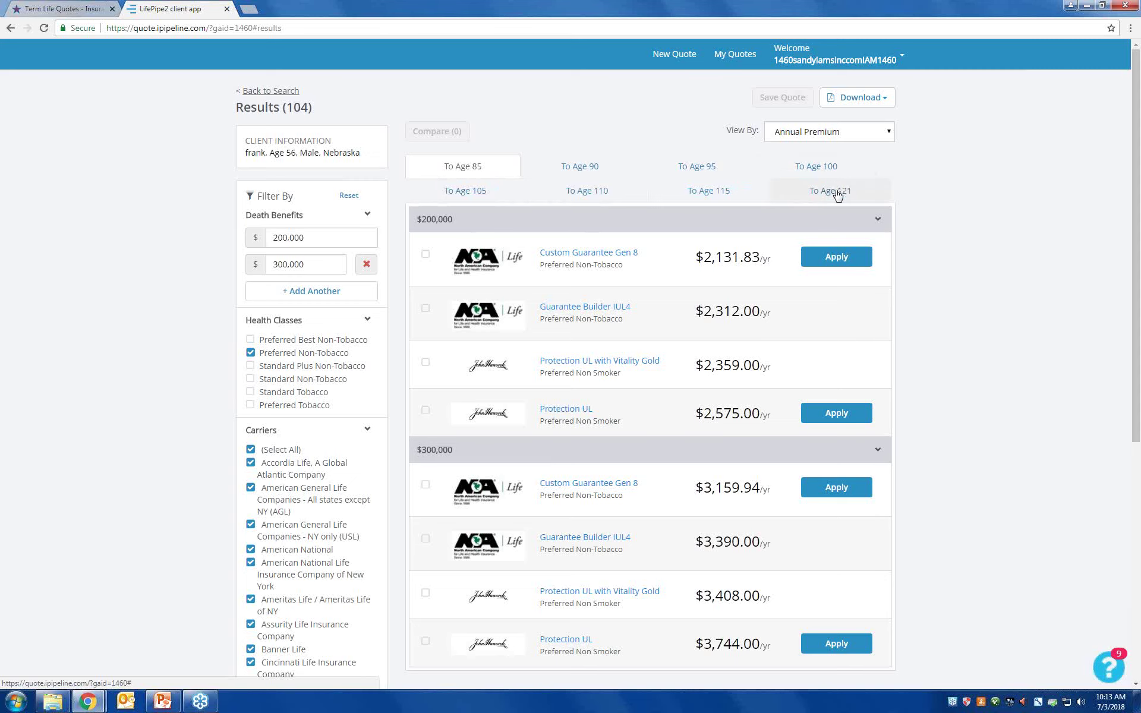
Show the quotes guaranteed to age 100 and view them by monthly premium.
click(830, 168)
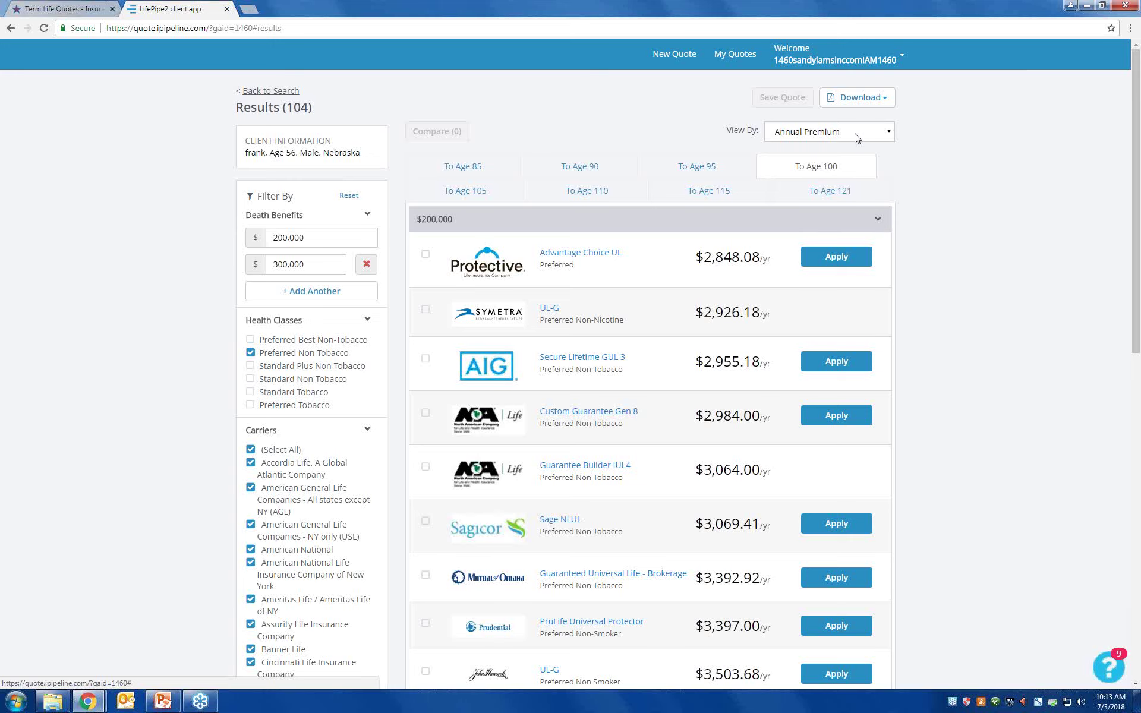
click(891, 136)
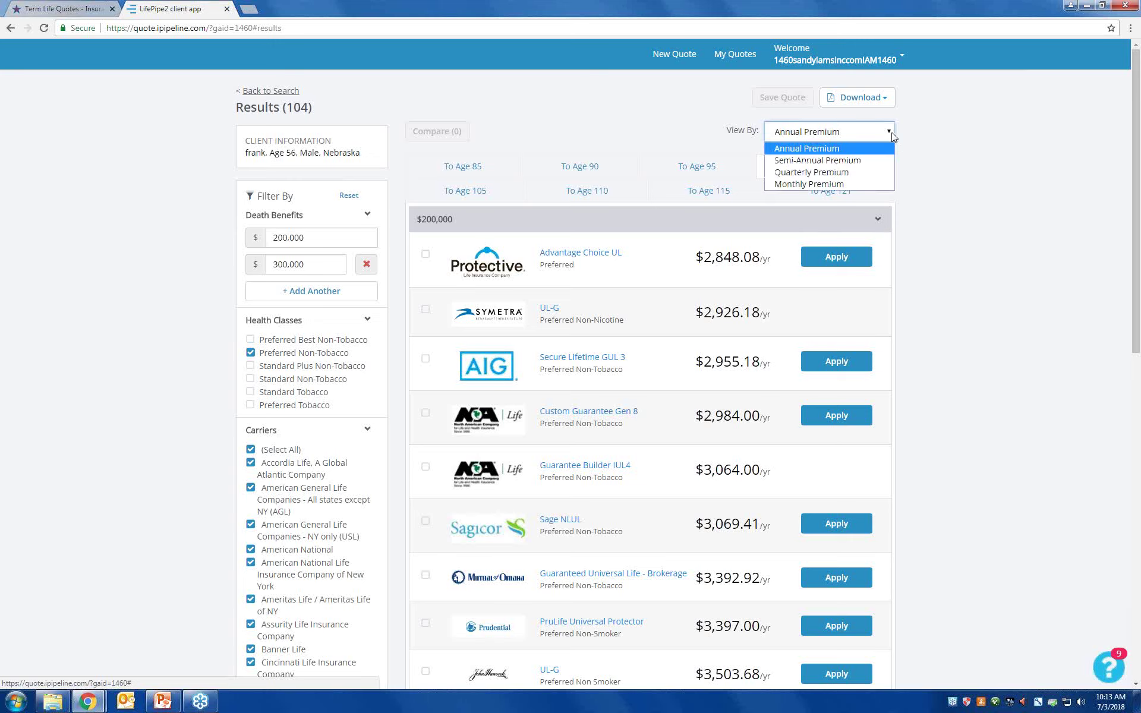
click(838, 186)
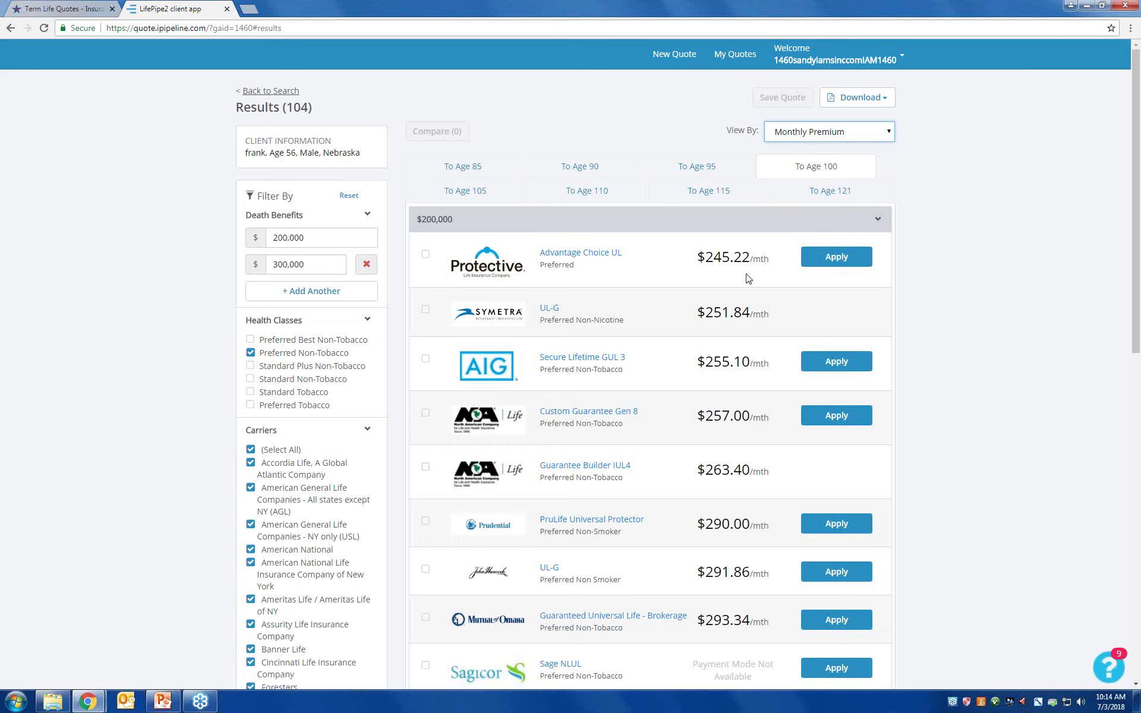
Select Protective Advantage Choice UL and North American Custom Guarantee Gen 8 at $200,000, plus American National Signature Guaranteed UL and AIG Secure Lifetime GUL 3 at $300,000.
click(433, 271)
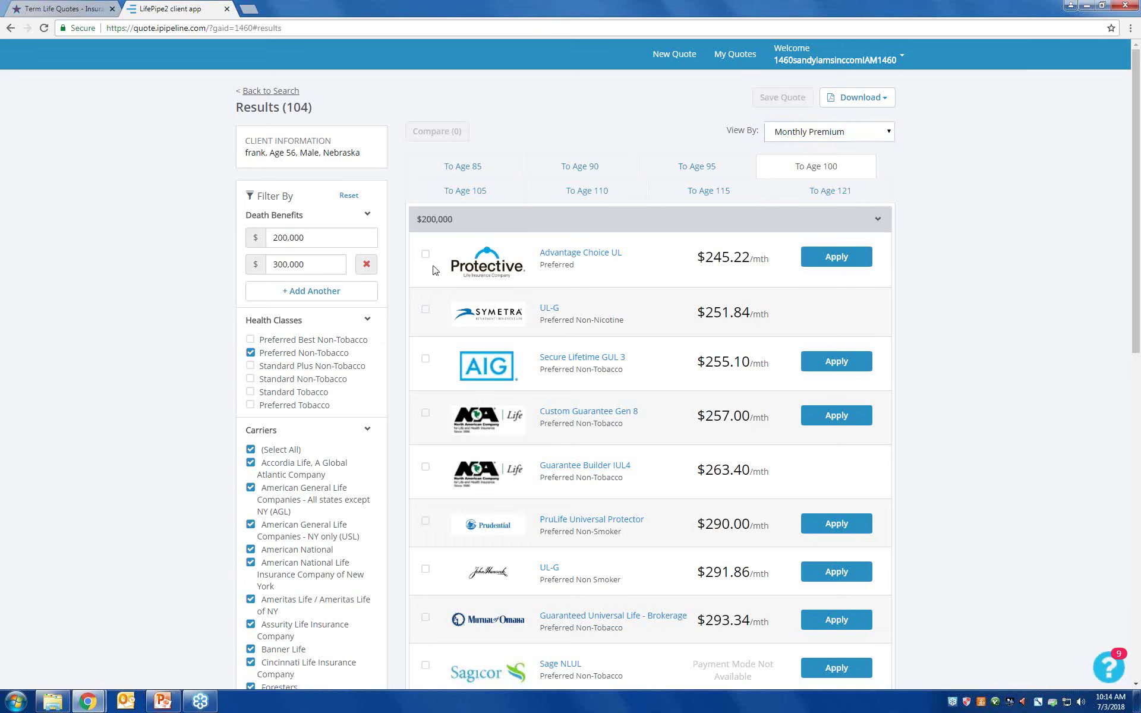
click(425, 415)
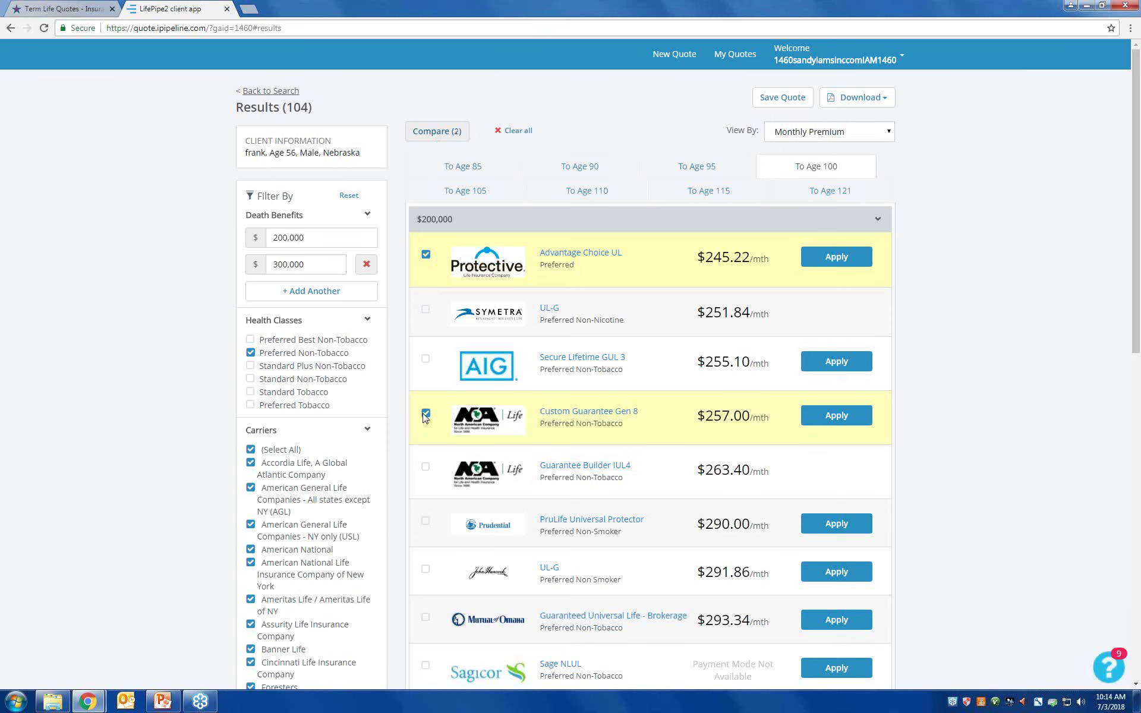
scroll(425, 418, down, 2)
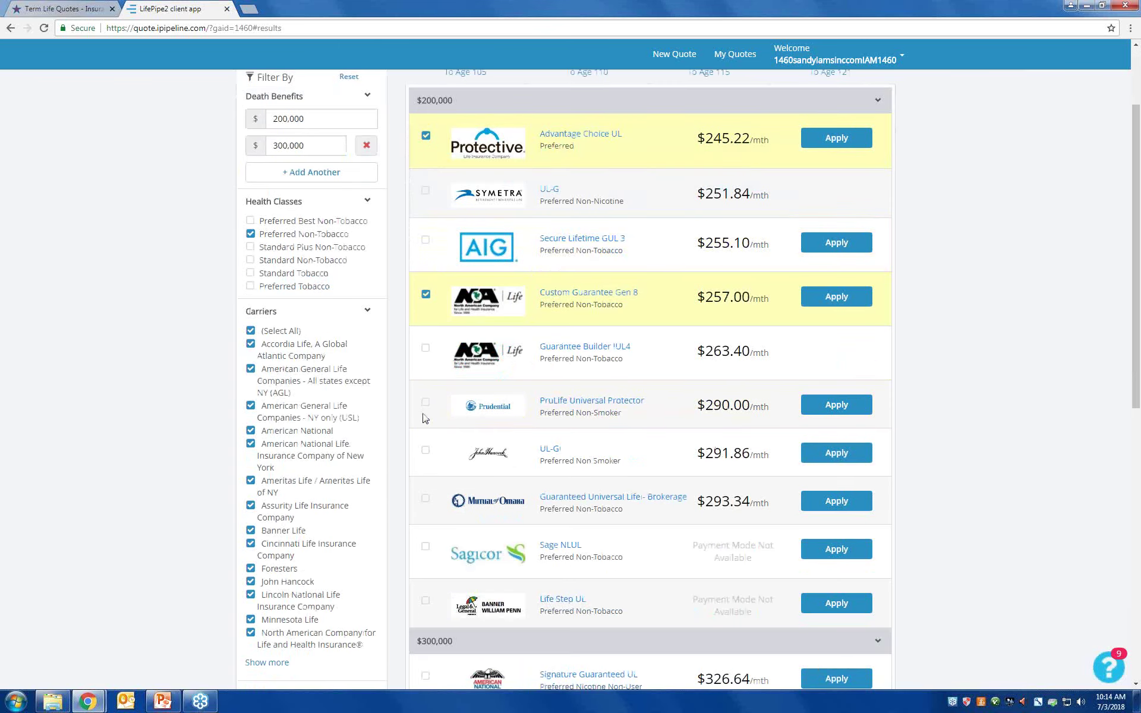
scroll(425, 418, down, 3)
scroll(601, 540, down, 4)
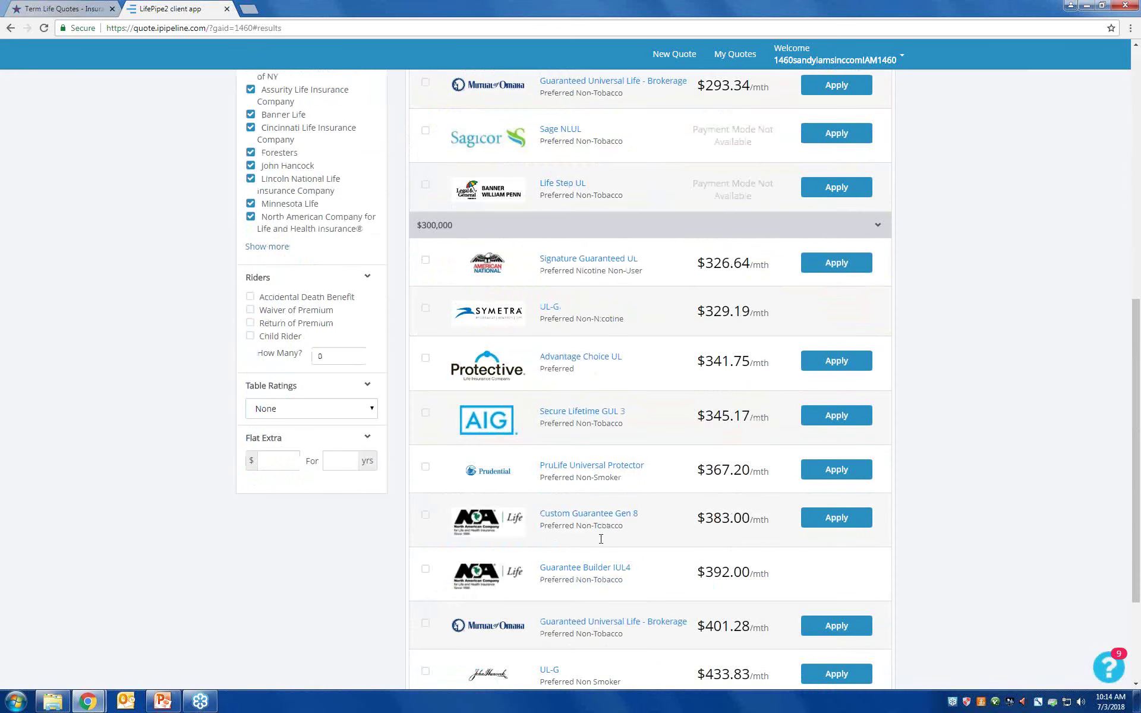
click(425, 261)
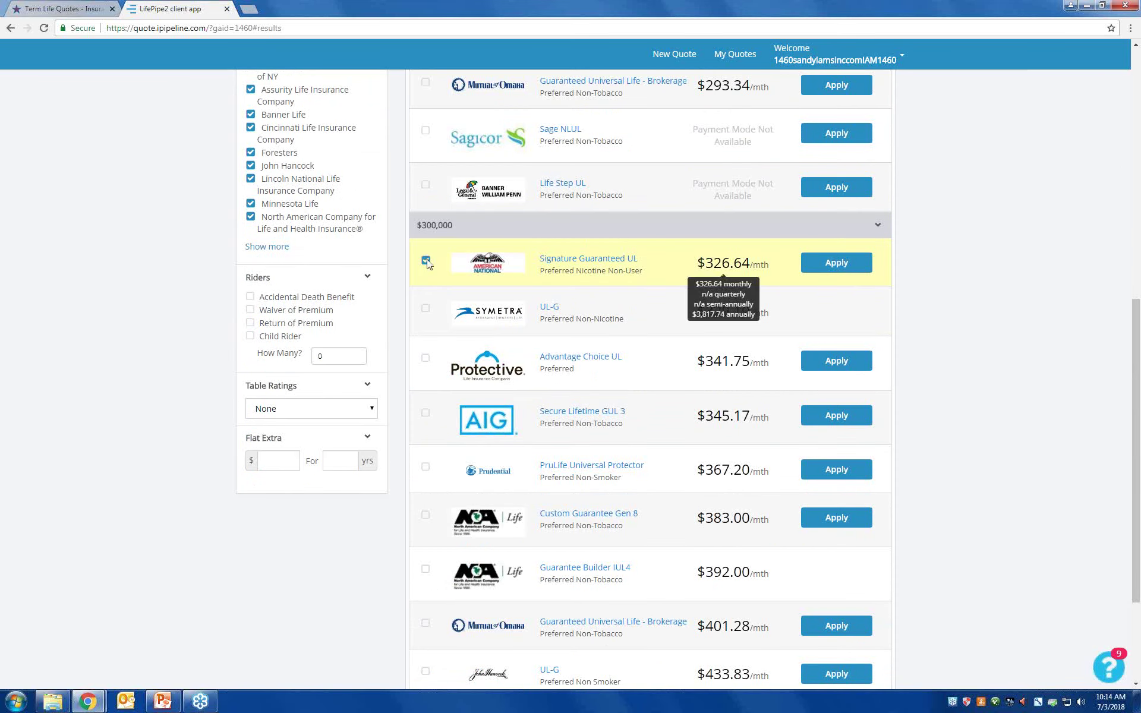
click(426, 412)
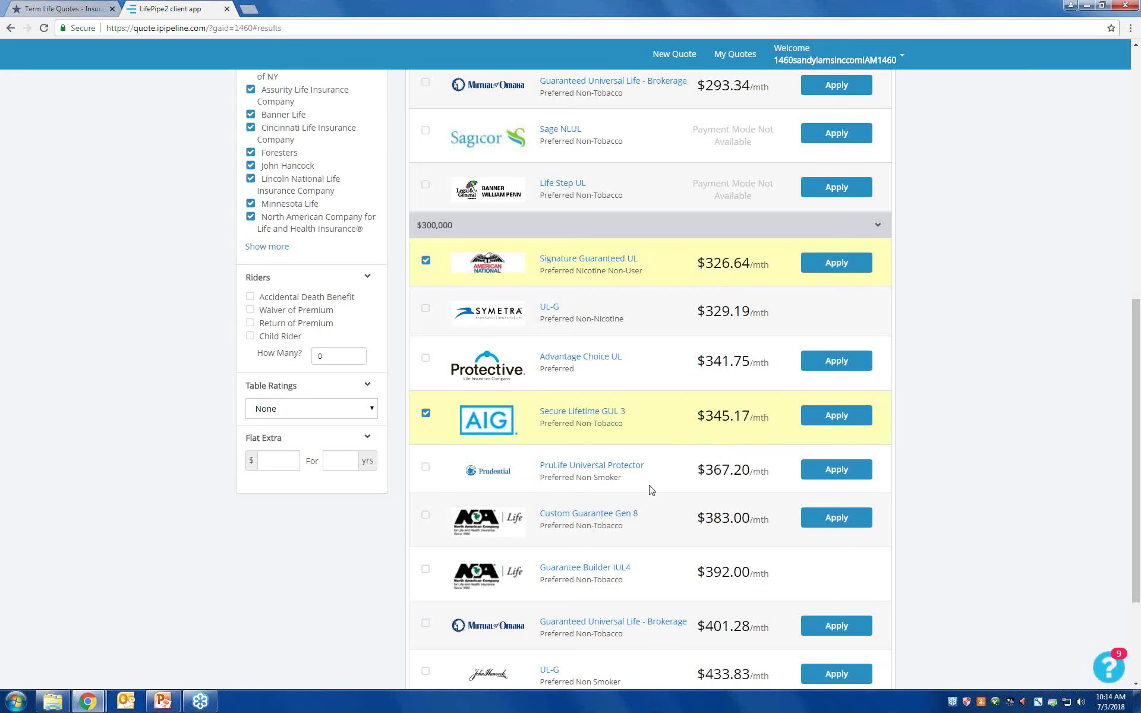
Download the Comparison Ledger for the selected products and open the downloaded PDF.
scroll(652, 489, down, 3)
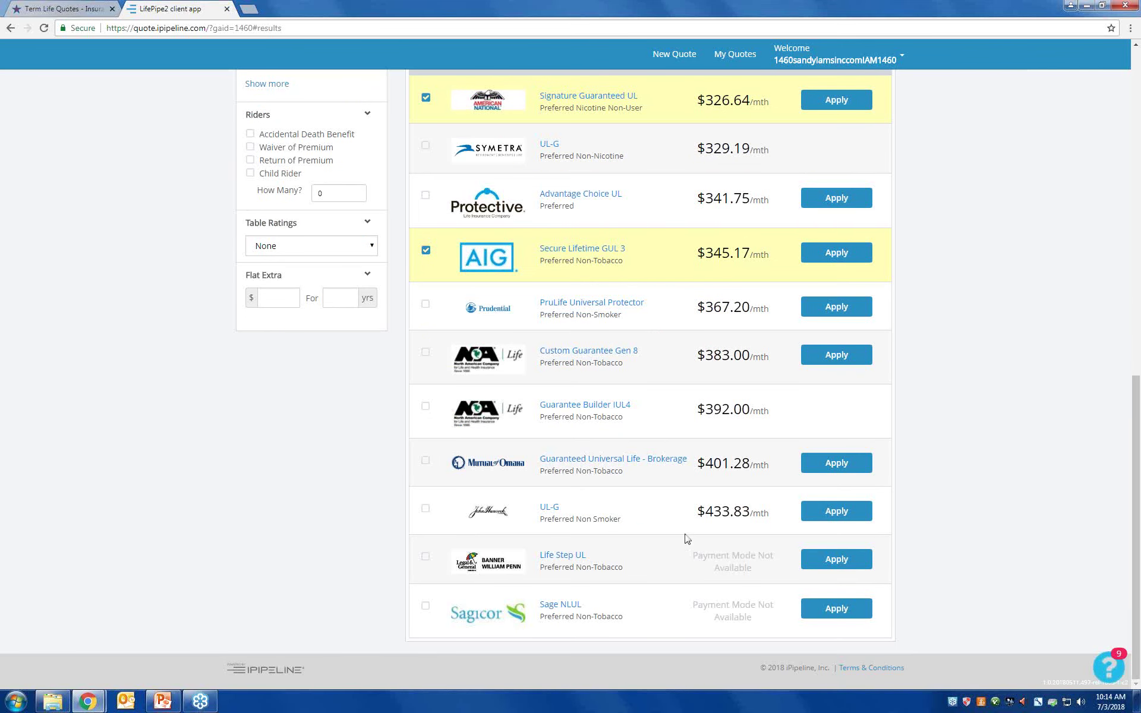
scroll(666, 527, up, 15)
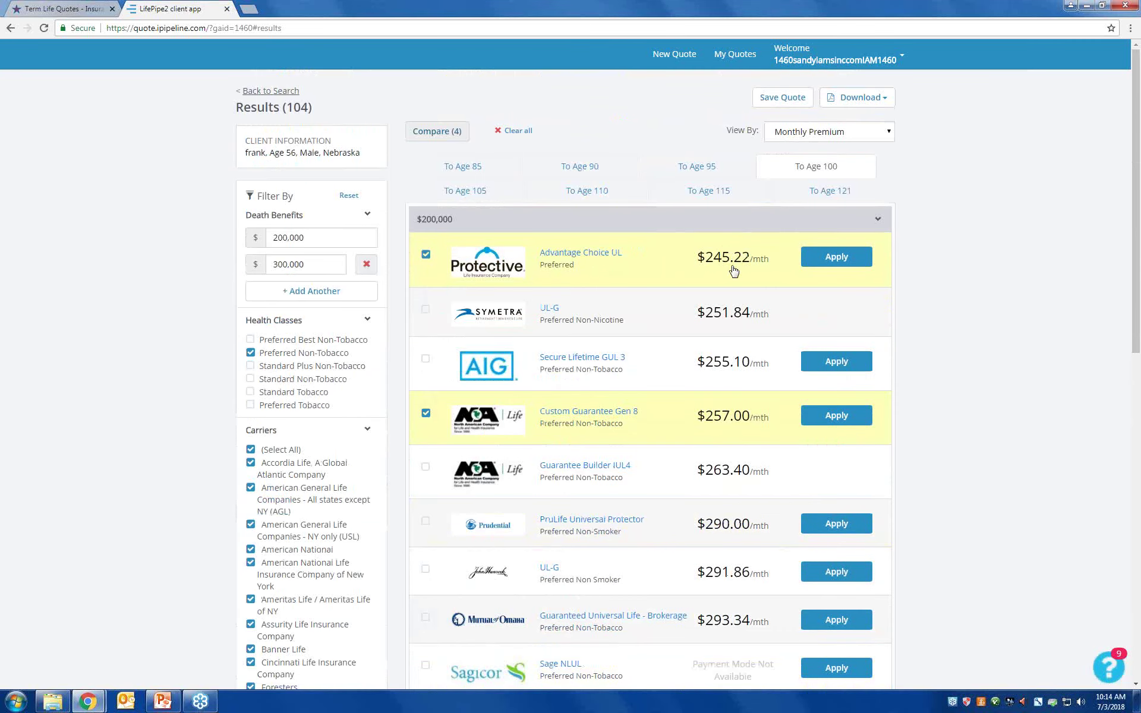
click(887, 102)
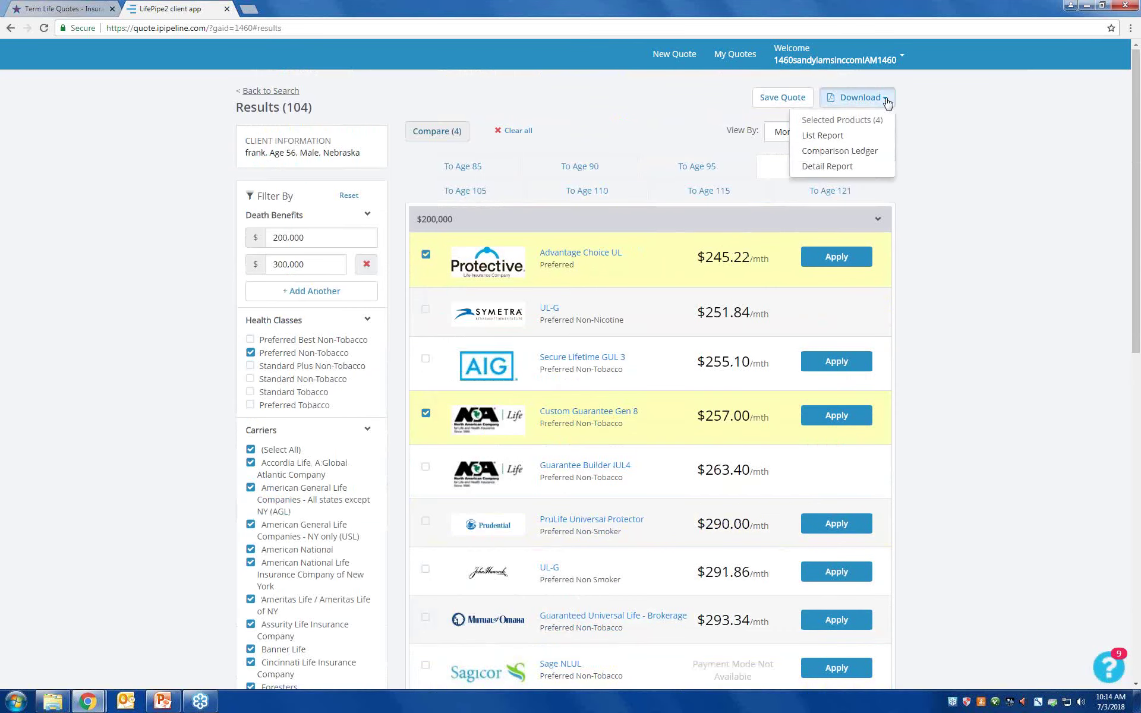
click(872, 155)
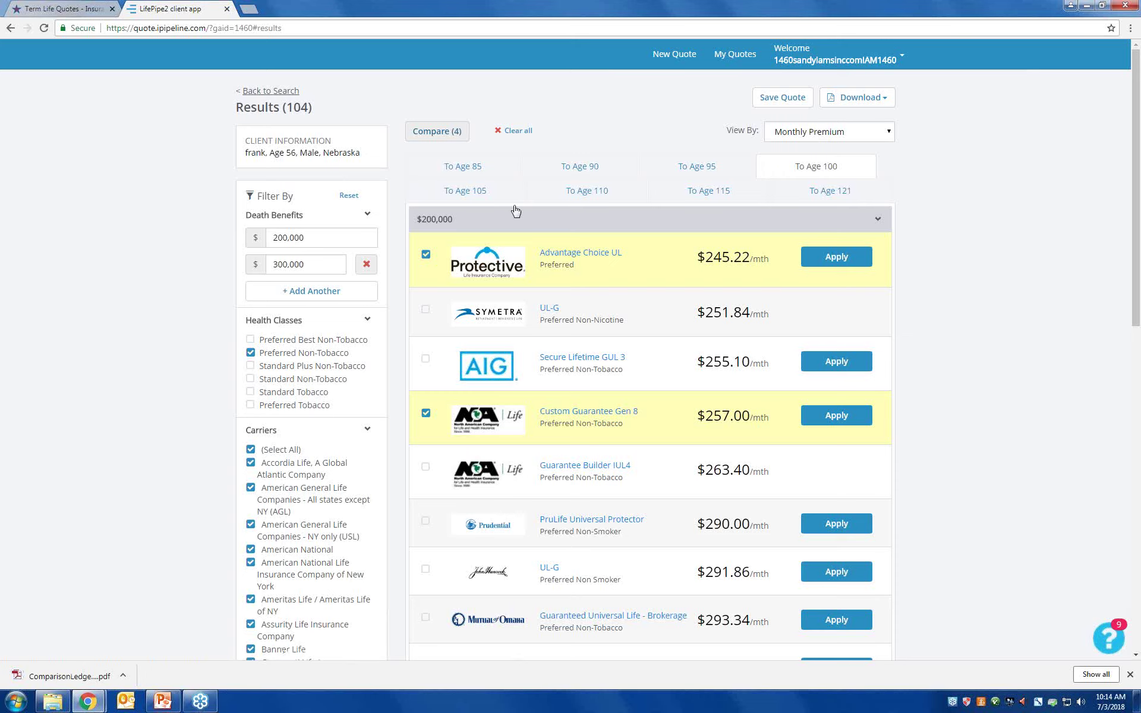
click(62, 676)
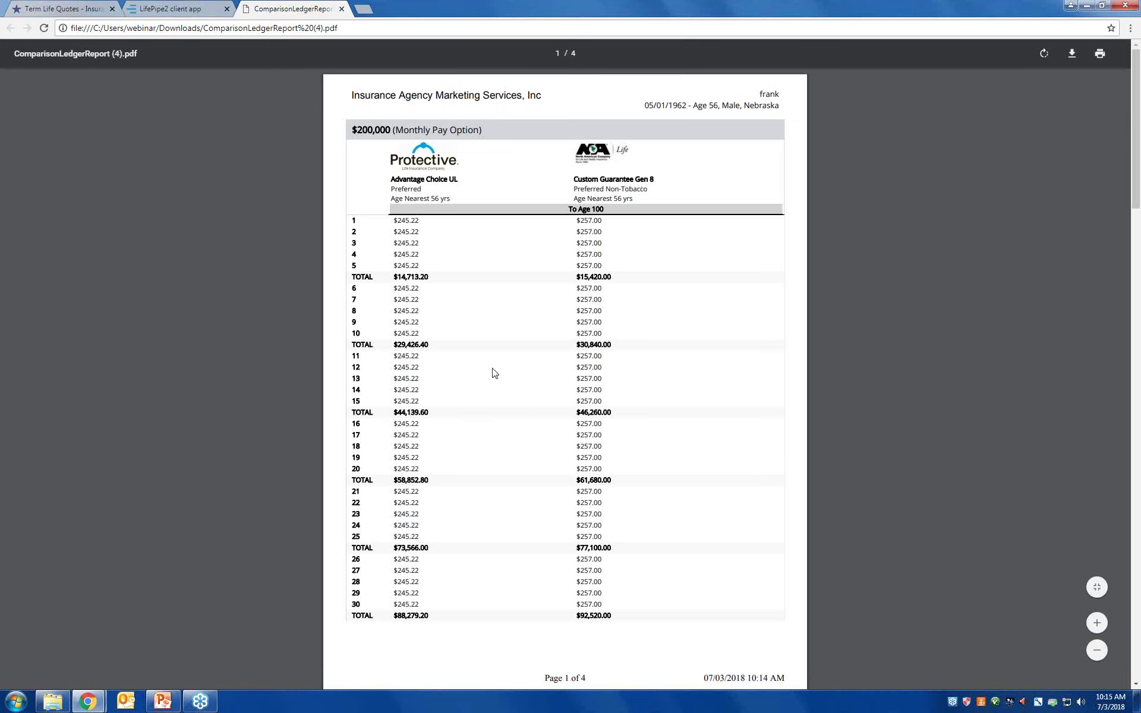
Examine the year-by-year premiums in the comparison ledger for both death benefits, and close the report.
scroll(494, 373, down, 7)
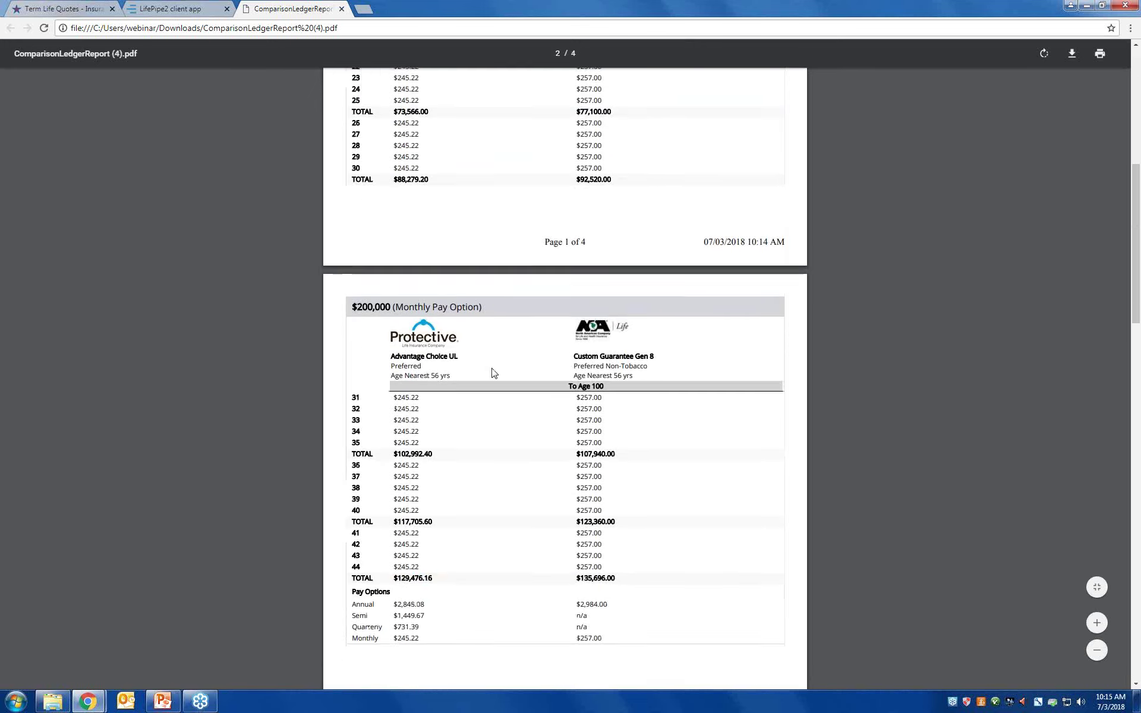
scroll(495, 373, down, 12)
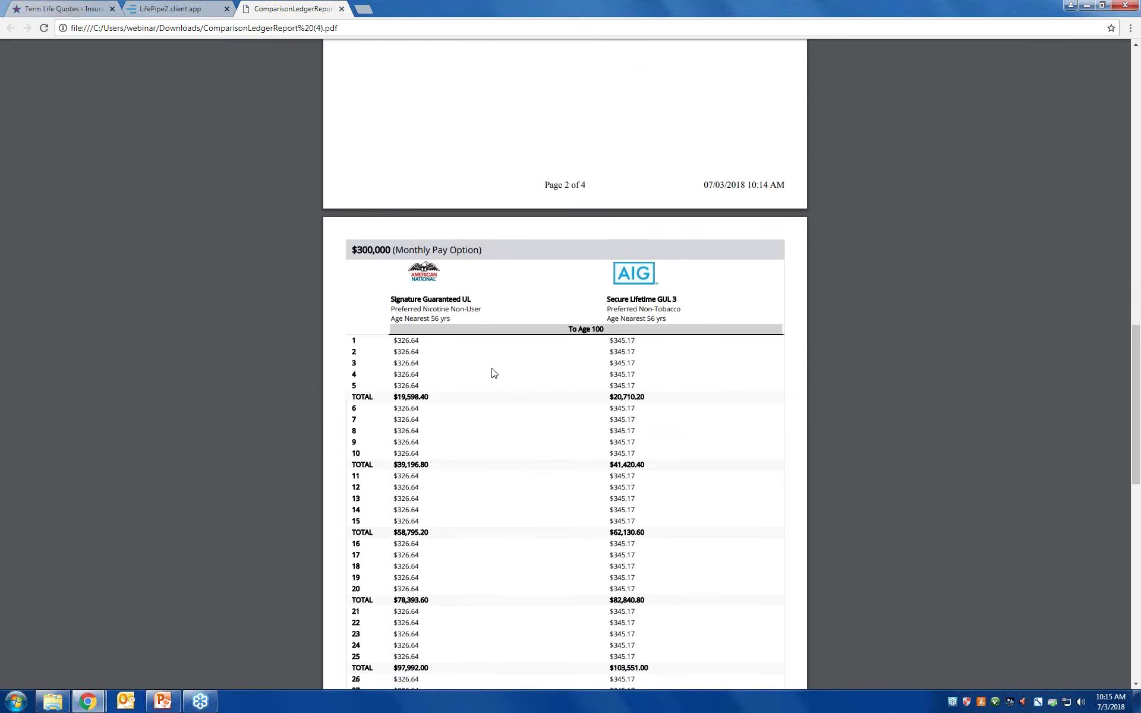
scroll(495, 373, down, 4)
scroll(495, 372, down, 4)
scroll(860, 144, up, 10)
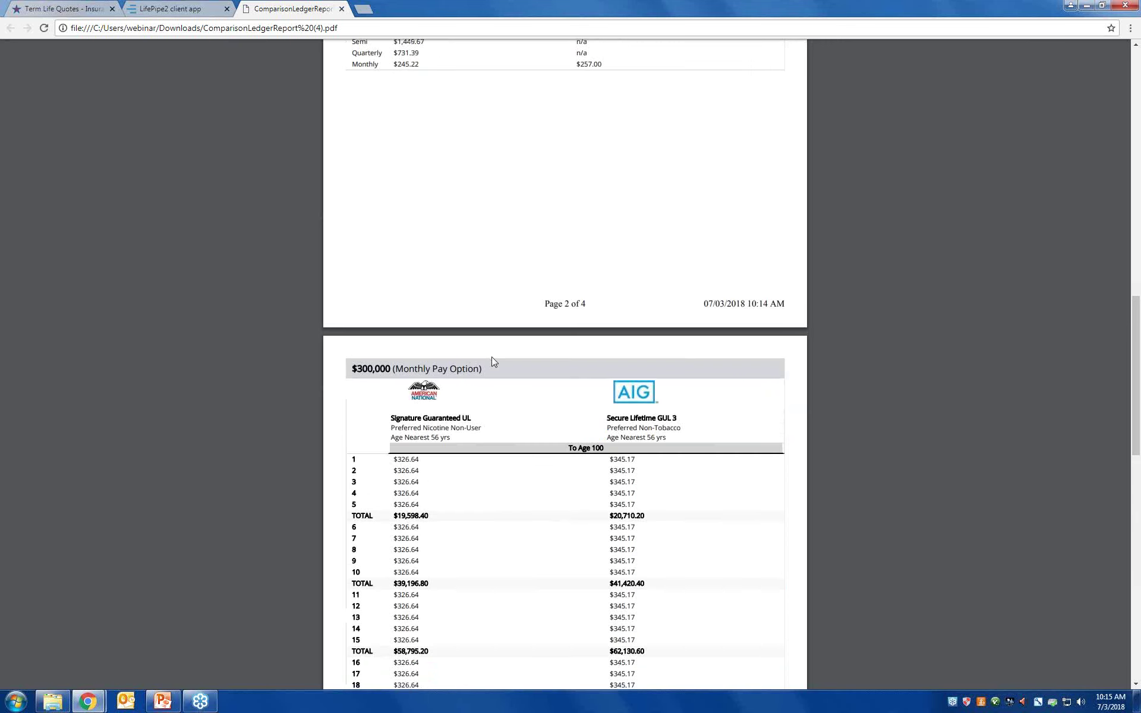
double_click(880, 12)
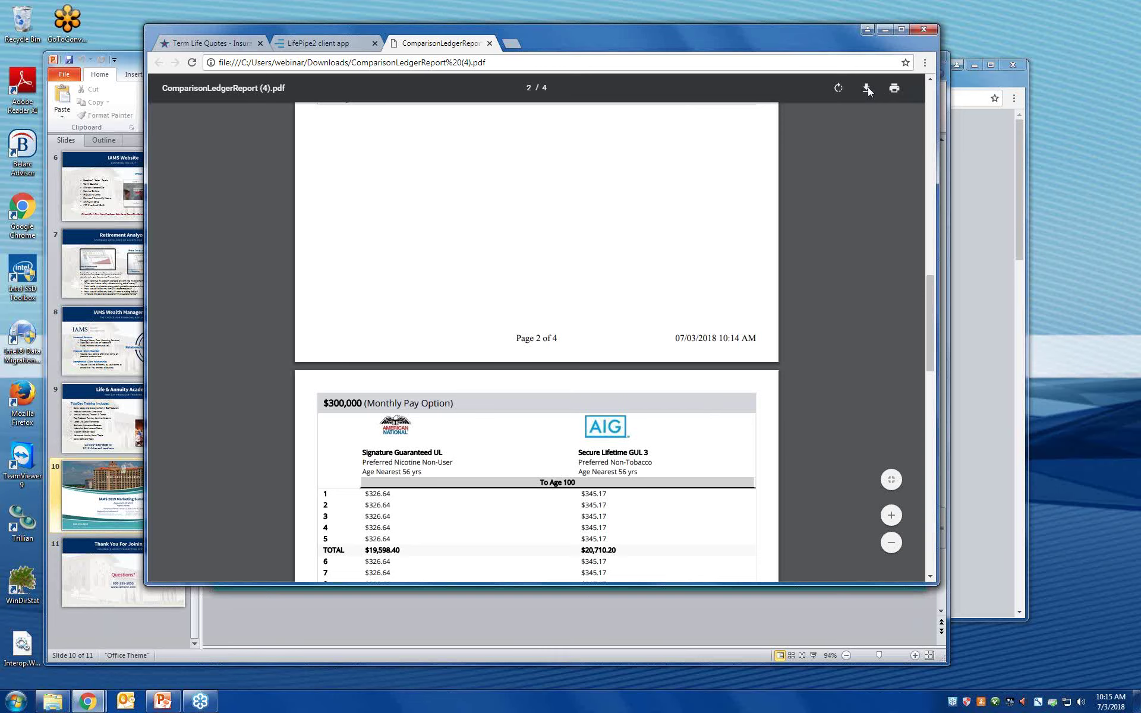
click(488, 44)
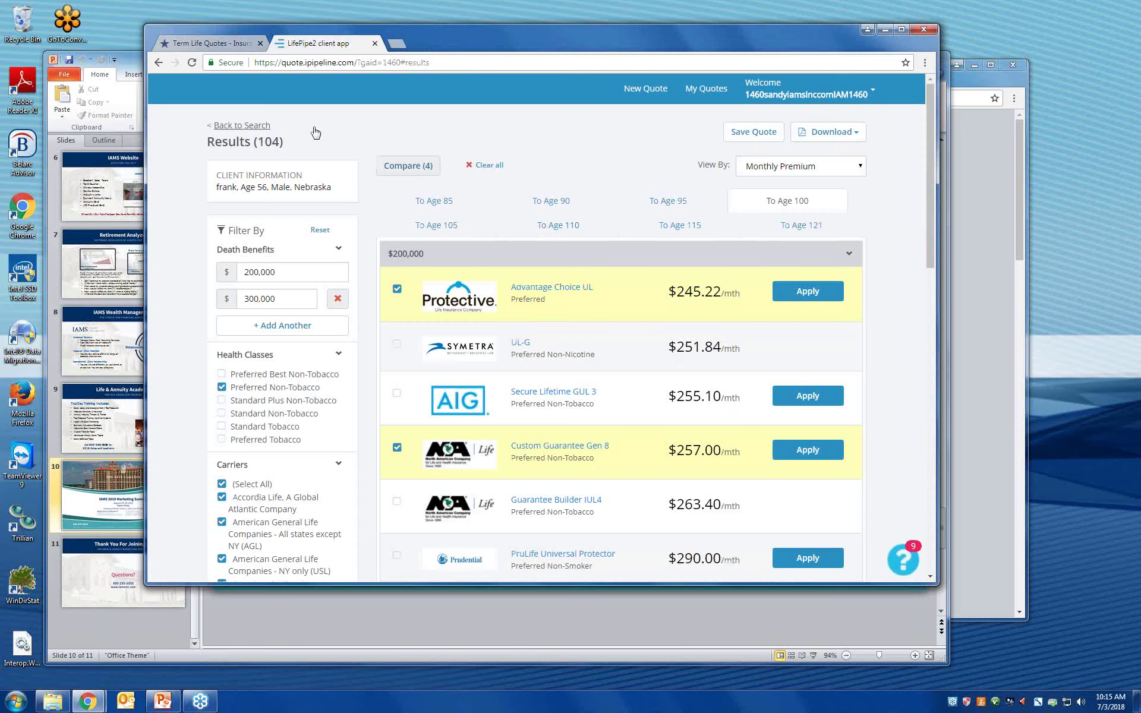
Return to the quote search form and set the product type to Term with a term length of 20 Years.
click(228, 126)
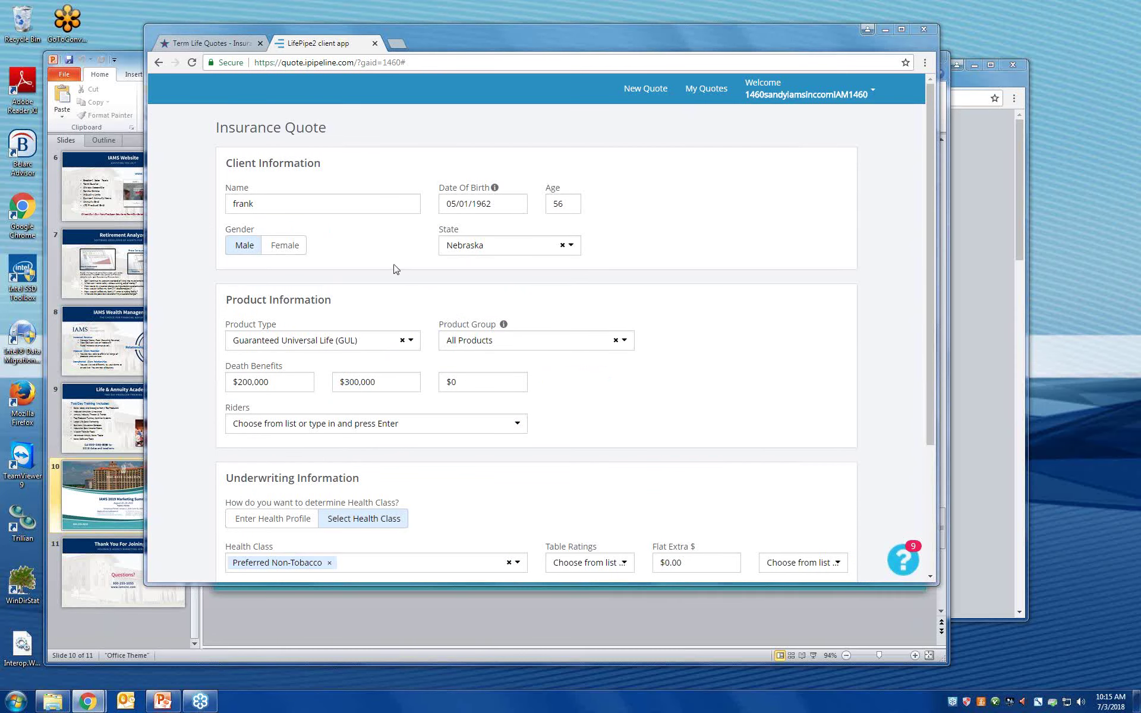
click(263, 387)
click(402, 341)
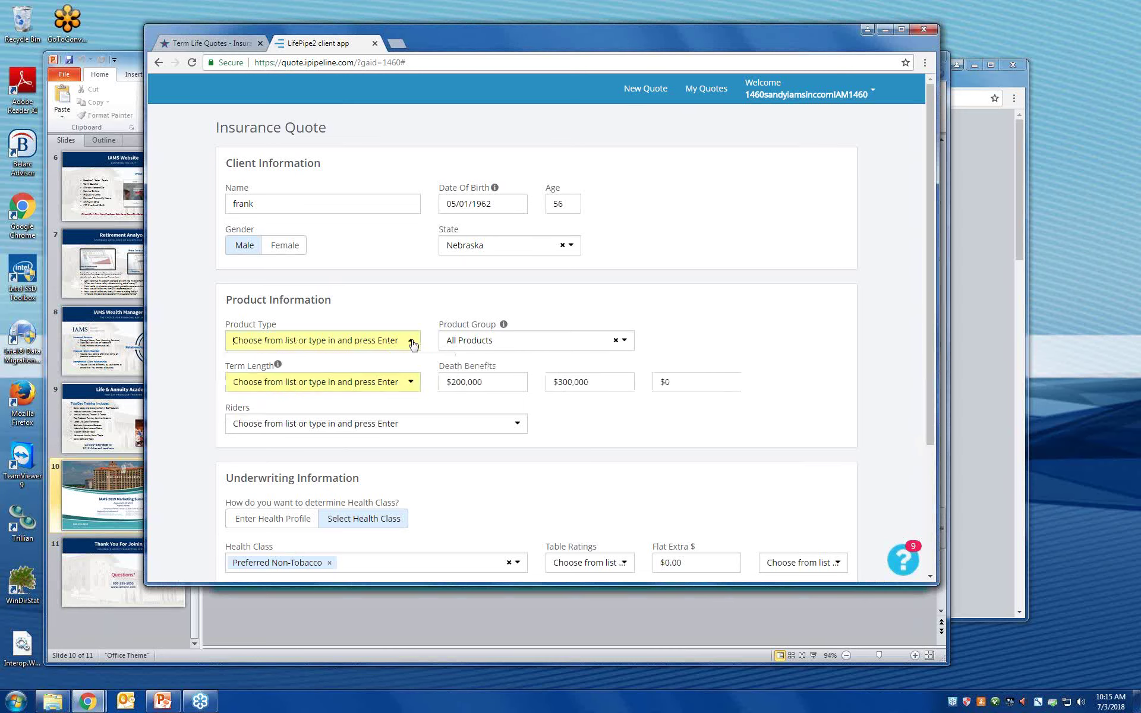
click(390, 343)
click(256, 364)
click(321, 385)
scroll(305, 486, down, 5)
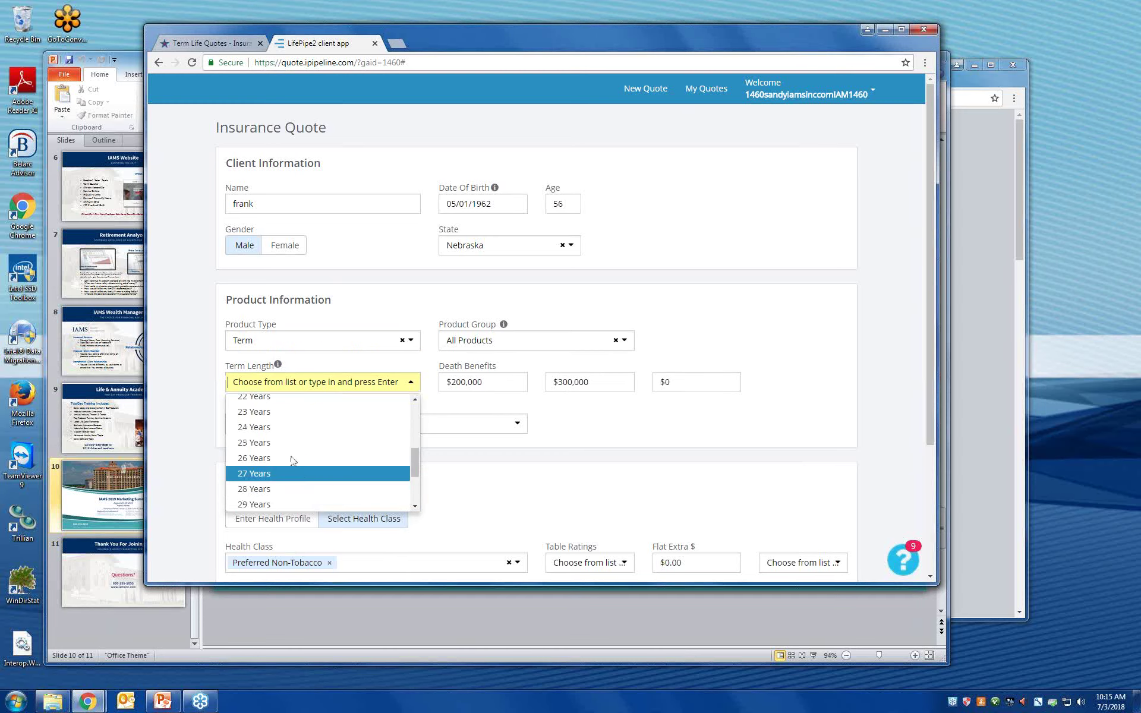
scroll(294, 467, up, 1)
click(284, 426)
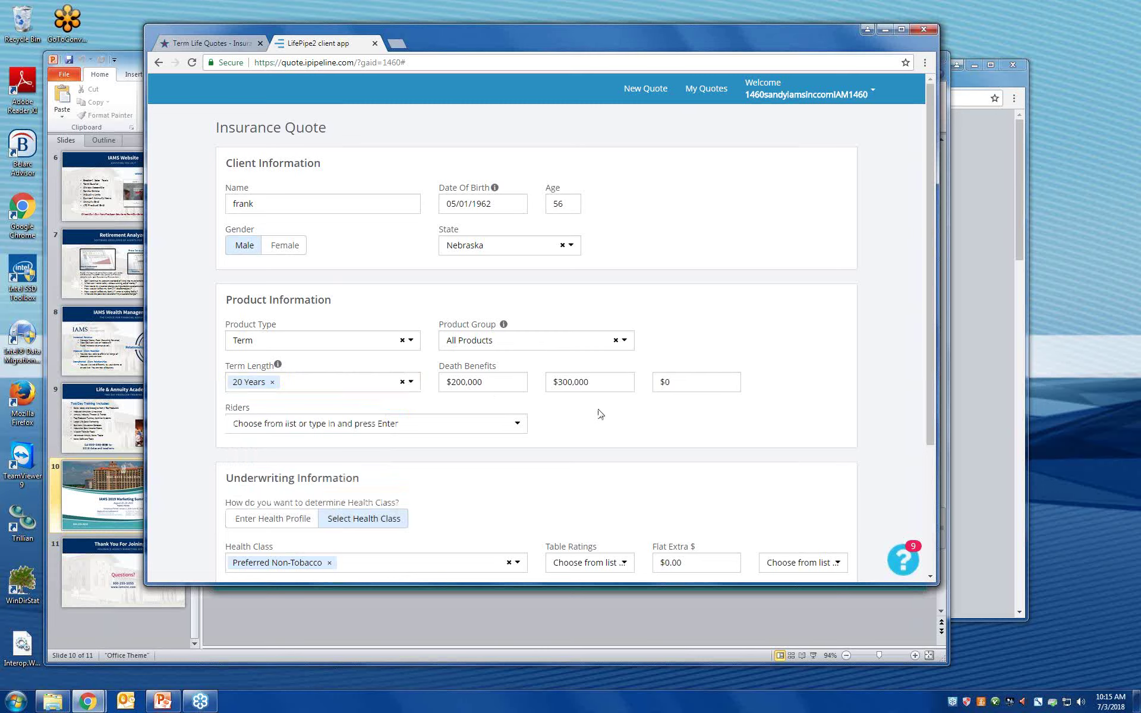
Get the 20-year term quotes and view them by monthly premium.
scroll(599, 413, down, 3)
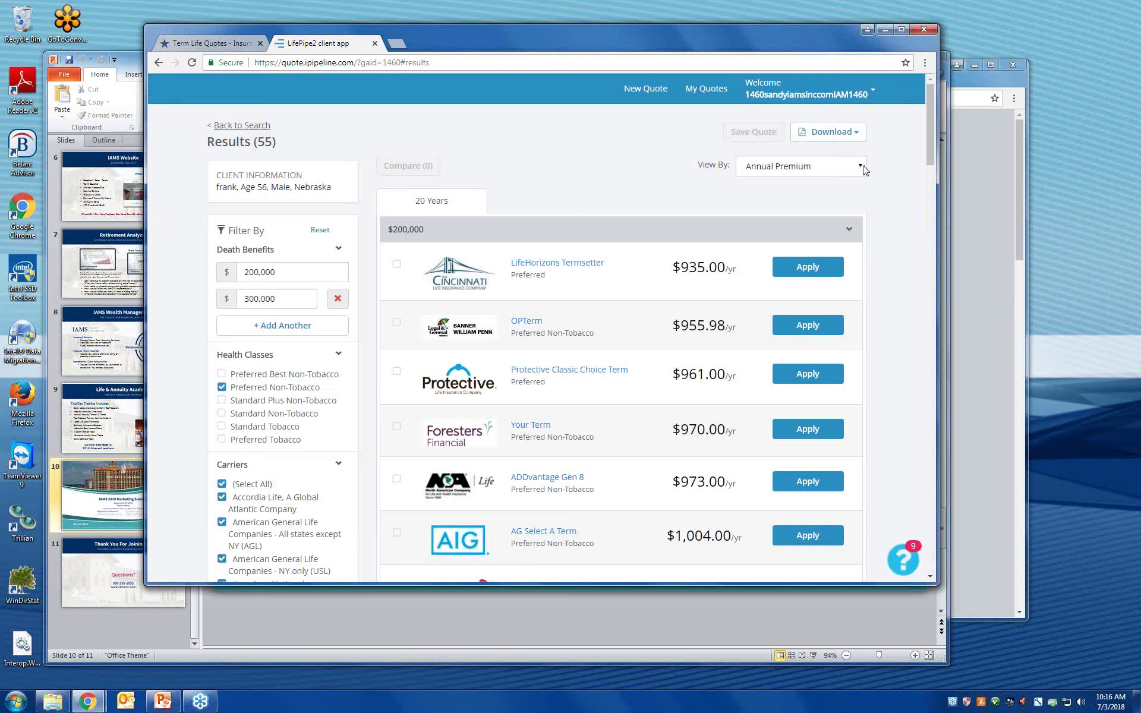
click(864, 170)
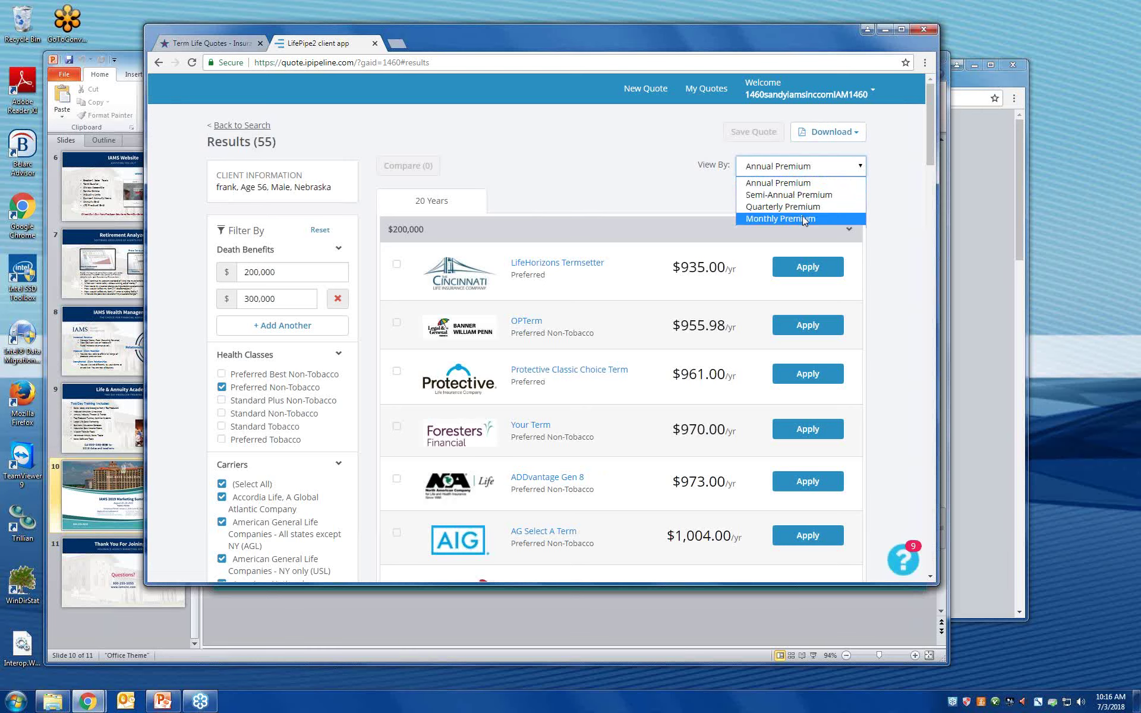
click(803, 219)
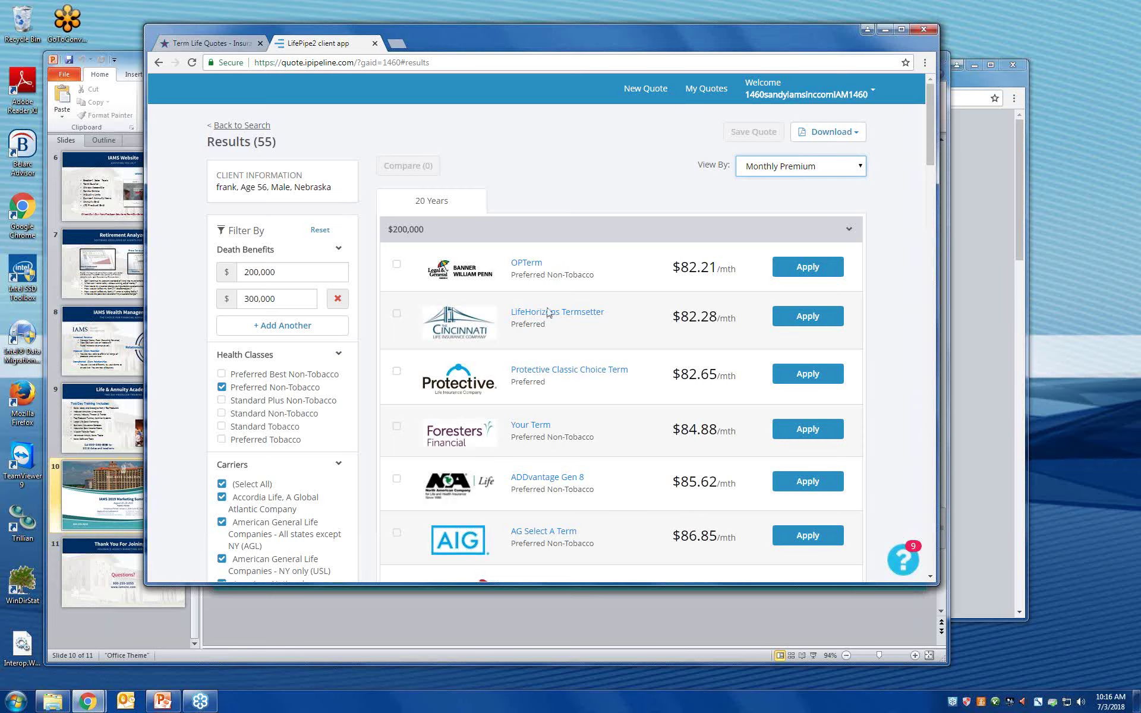
Look through the carriers' monthly term premiums for the $200,000 and $300,000 death benefits.
scroll(552, 520, down, 1)
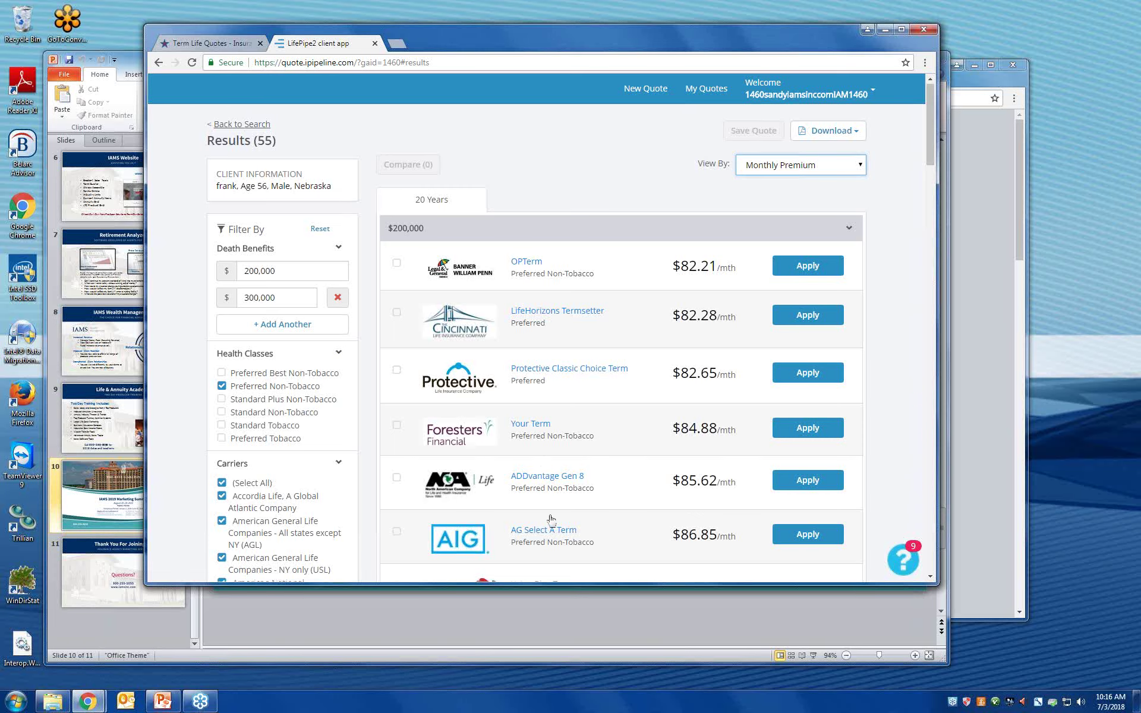
scroll(552, 520, down, 20)
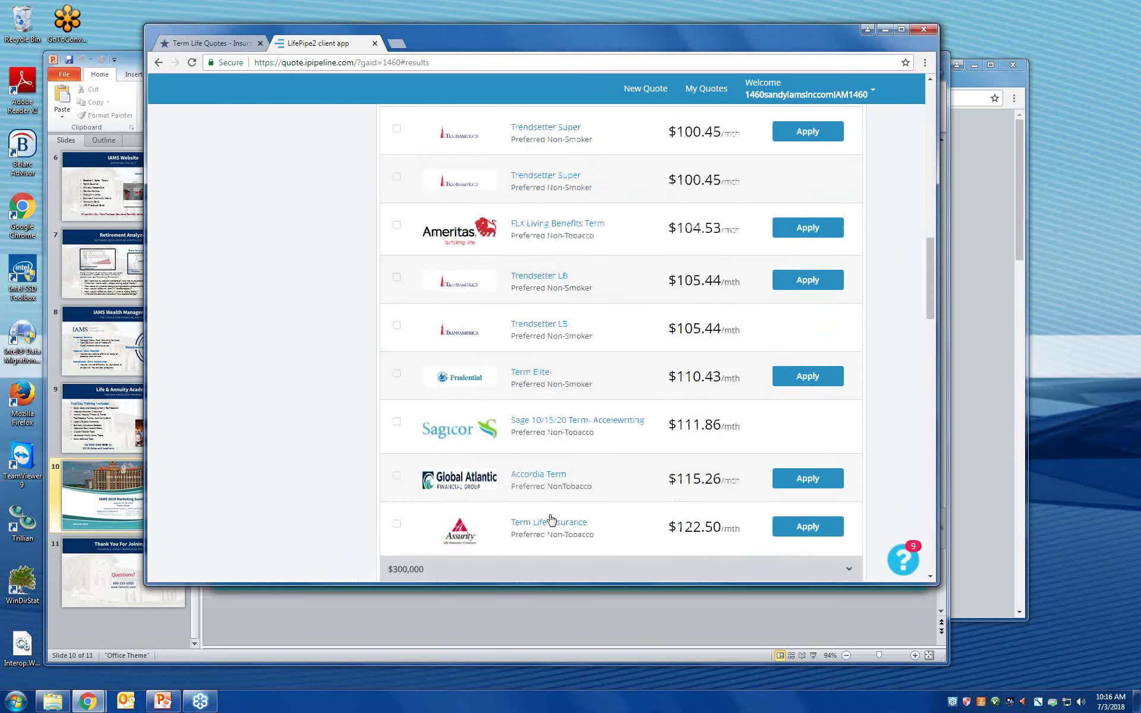
scroll(551, 520, down, 12)
scroll(550, 518, down, 6)
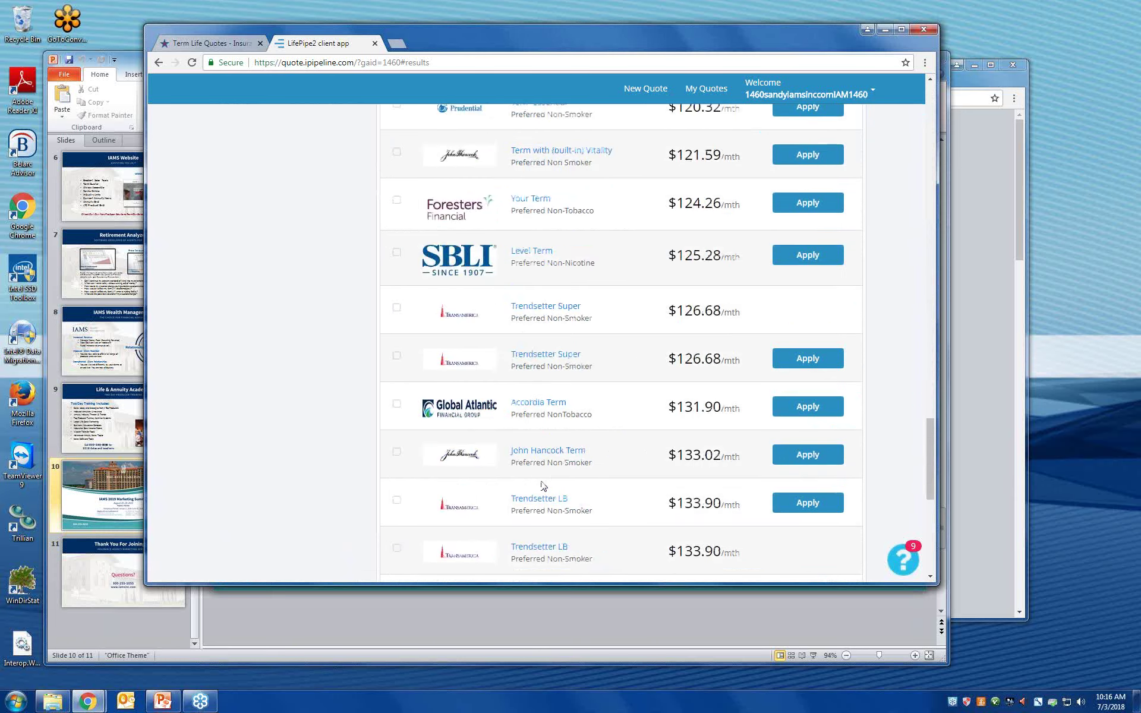
scroll(542, 486, up, 20)
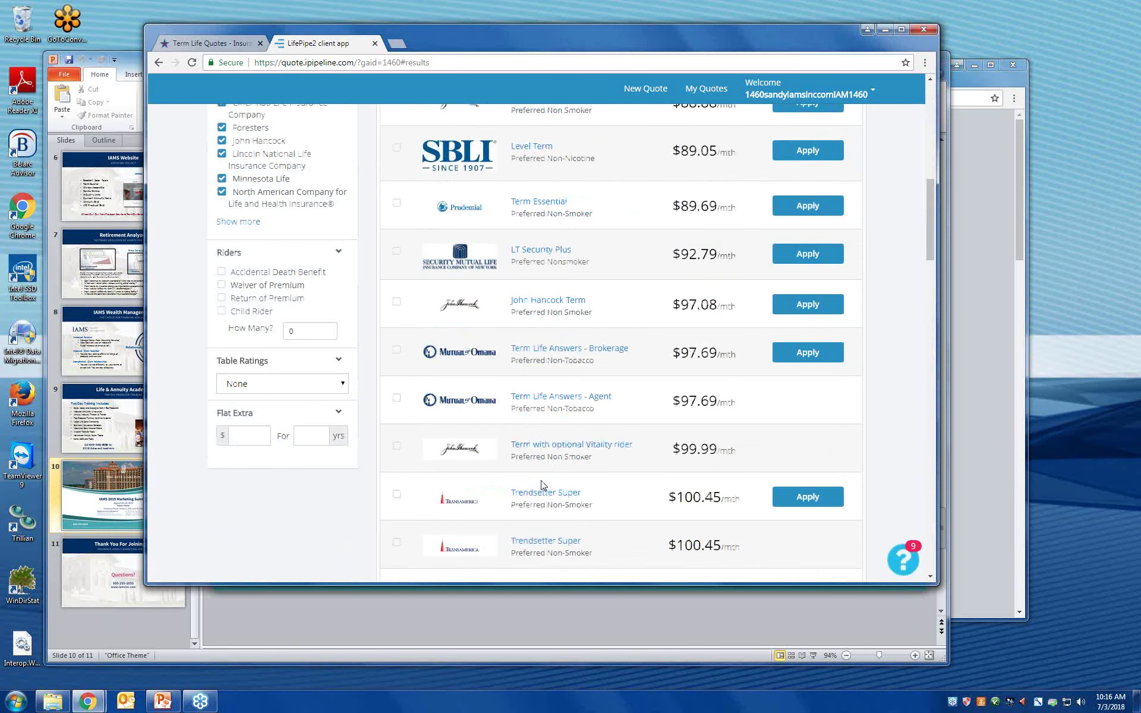
scroll(542, 486, up, 1)
scroll(542, 485, up, 10)
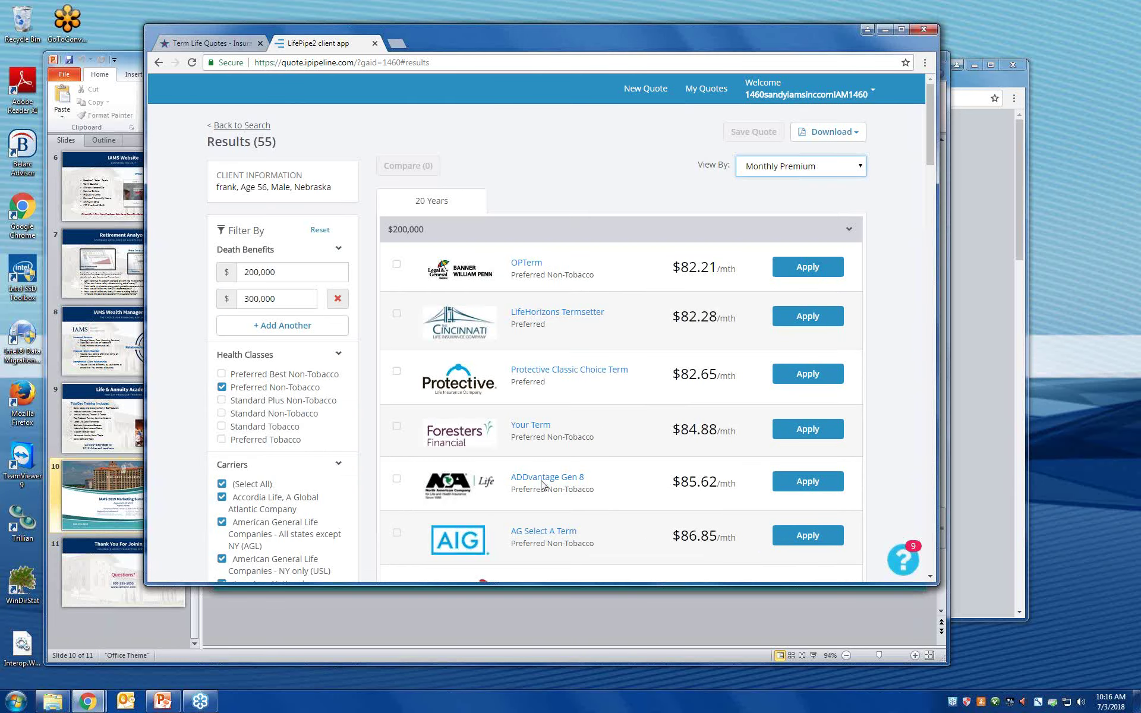
Select North American's ADDvantage Gen 8 quote at $200,000 and get the paper forms for applying.
click(397, 481)
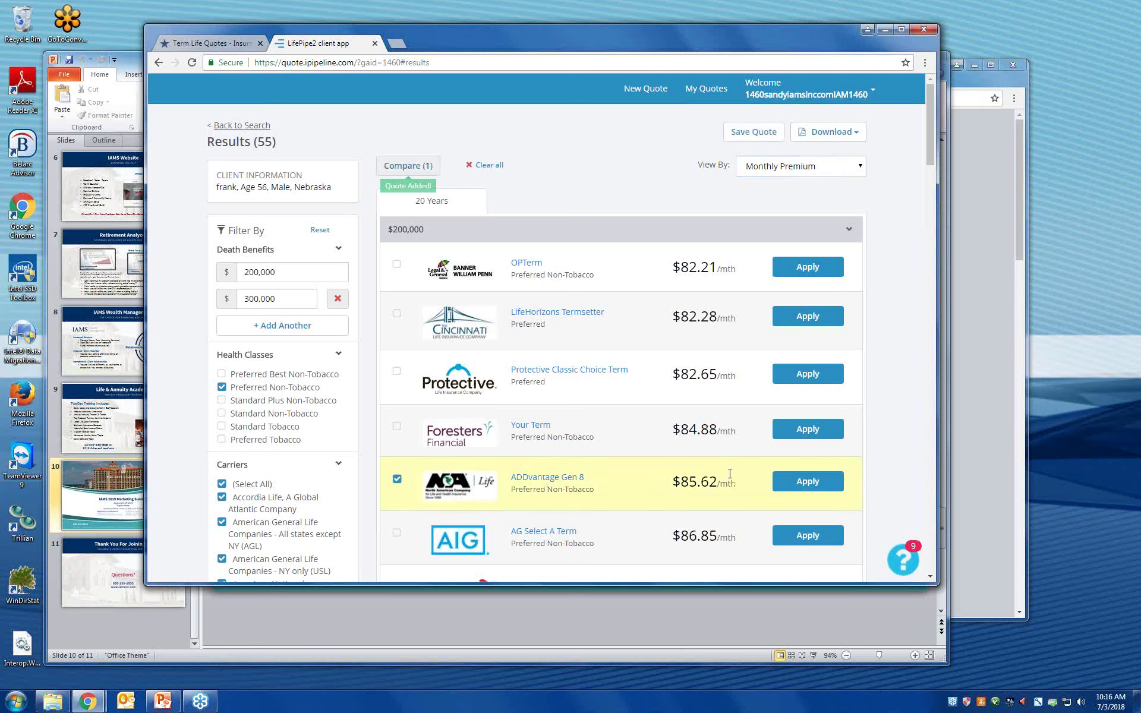
click(821, 486)
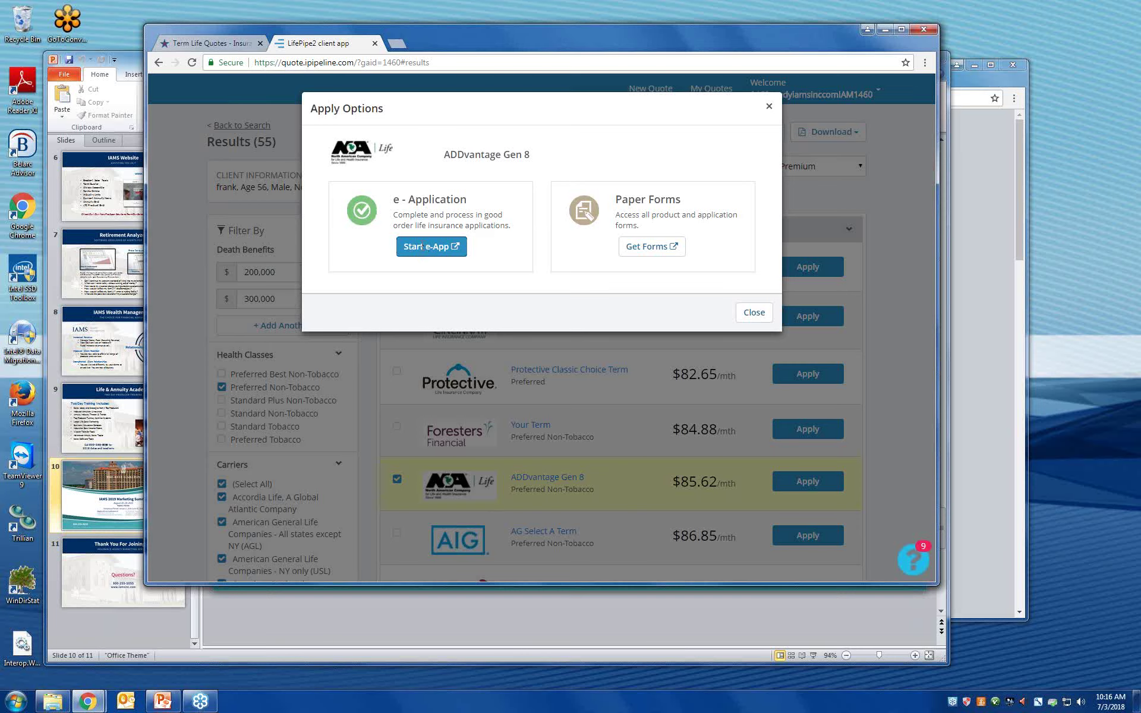
click(657, 246)
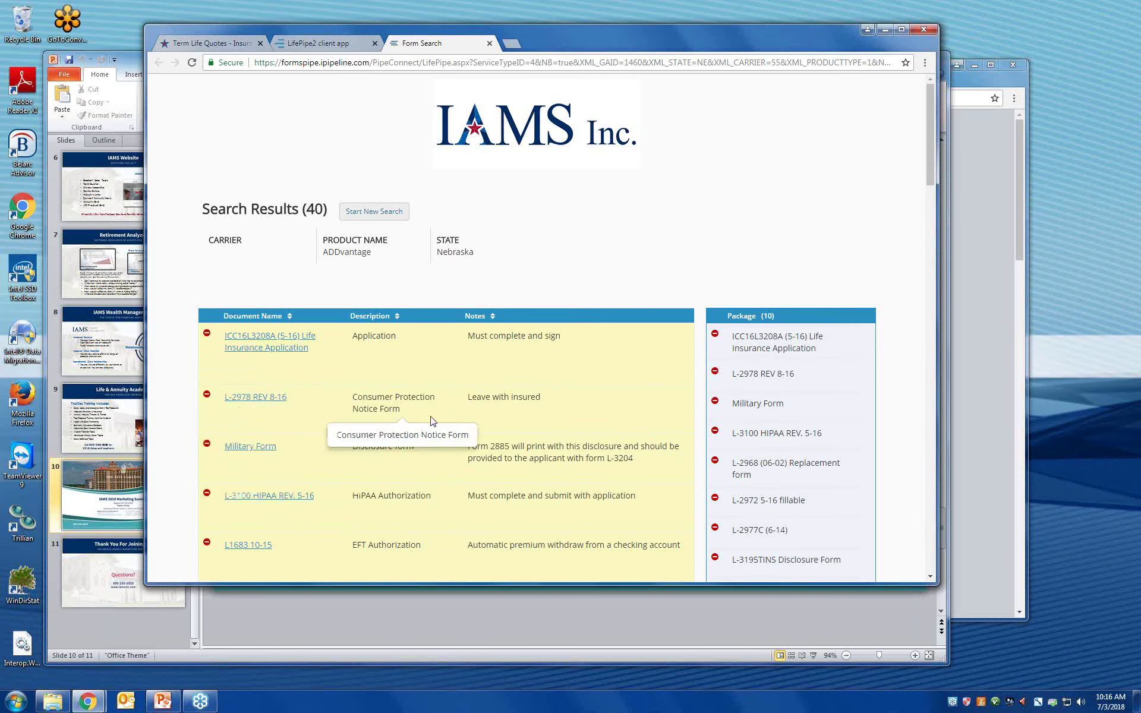
Remove the L-2978 REV 8-16 consumer protection notice and the L-3195TINS Disclosure Form from the forms package.
scroll(432, 421, down, 1)
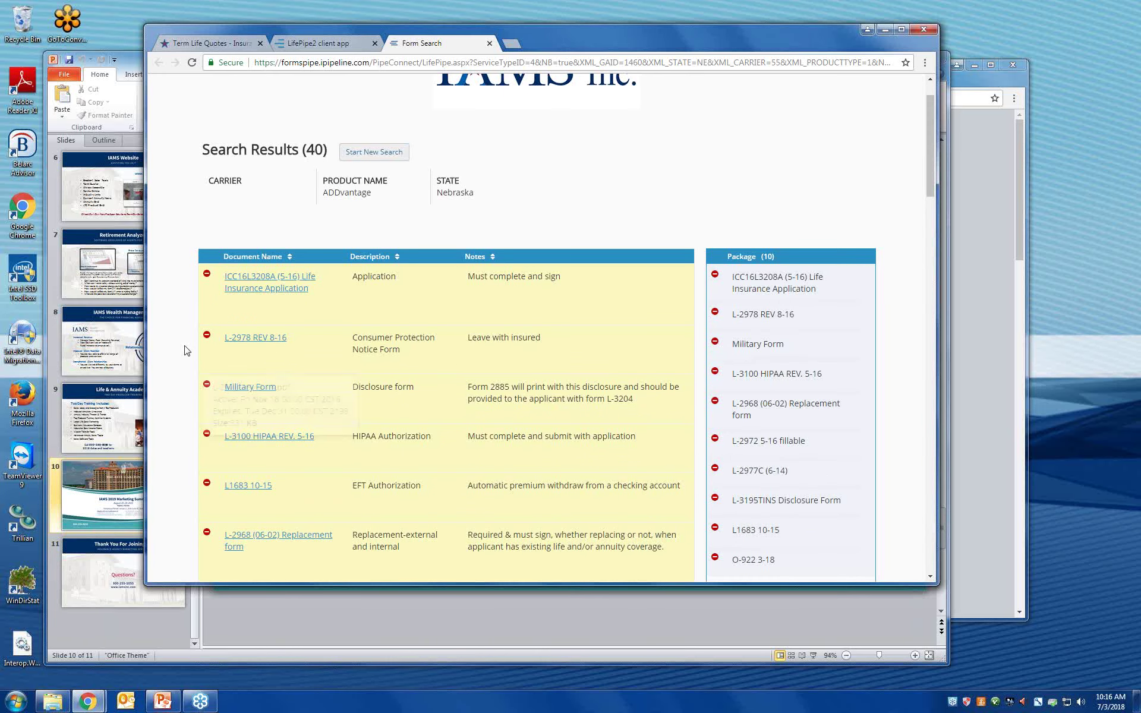
click(207, 337)
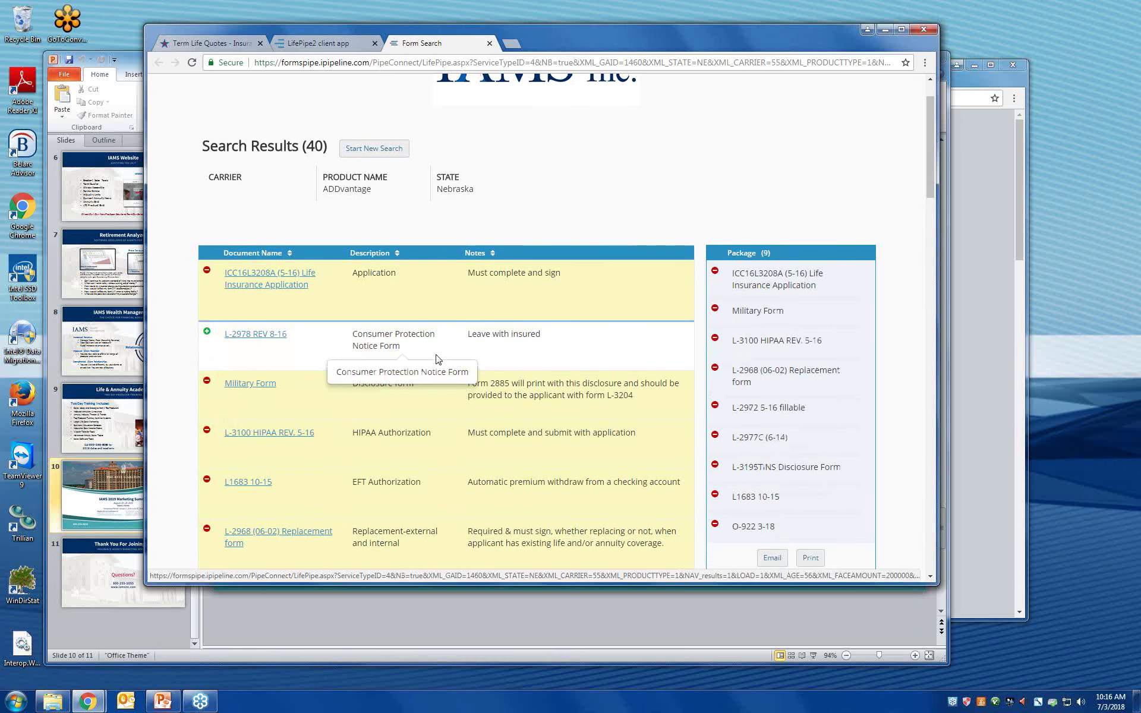
scroll(437, 358, down, 3)
scroll(437, 358, down, 2)
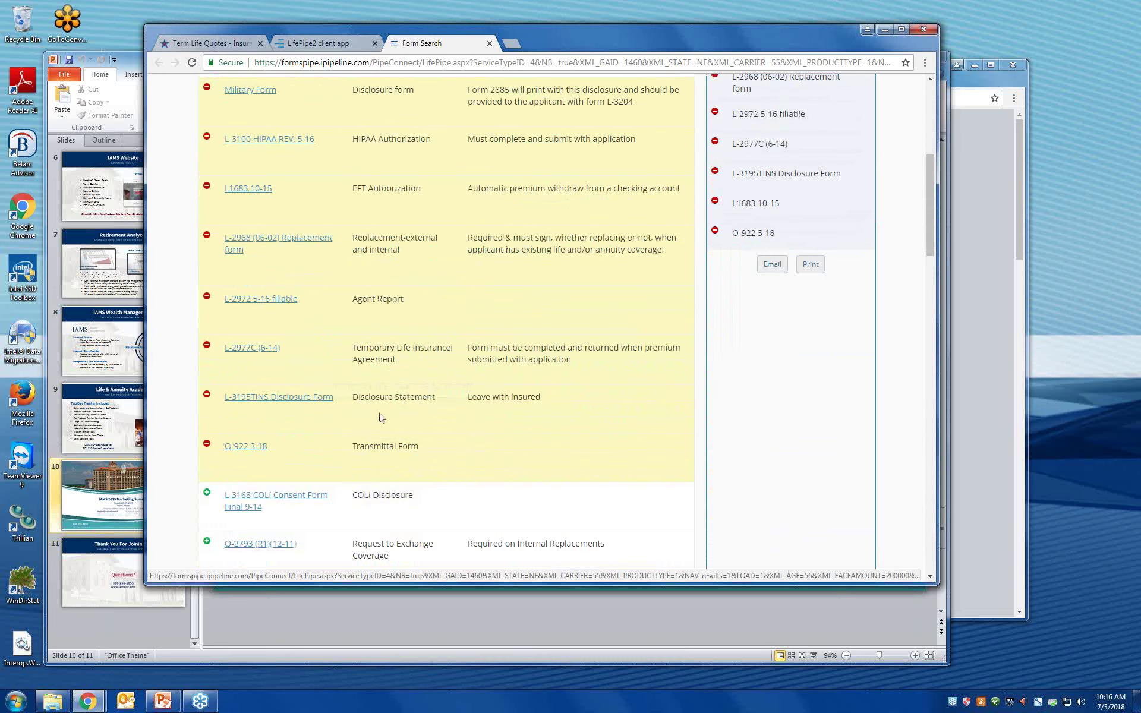
click(206, 397)
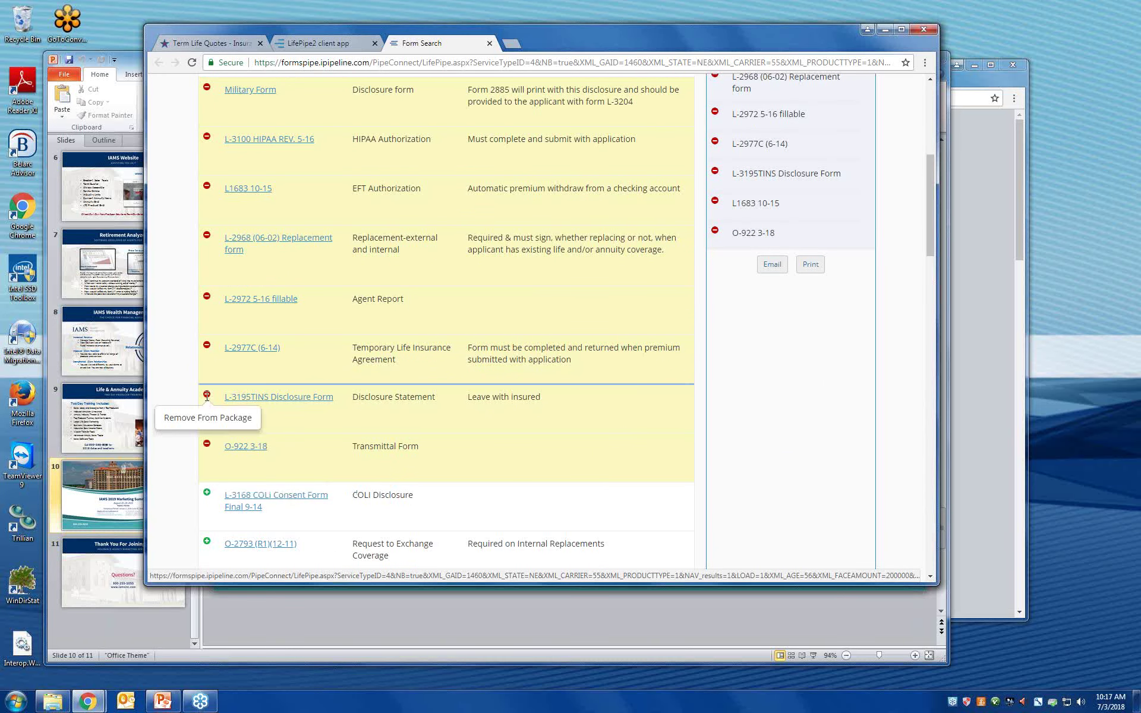
Remove the O-922 3-18 transmittal form from the package and add the ICC16L3215 (5-16) Internal Exchange Application.
click(207, 445)
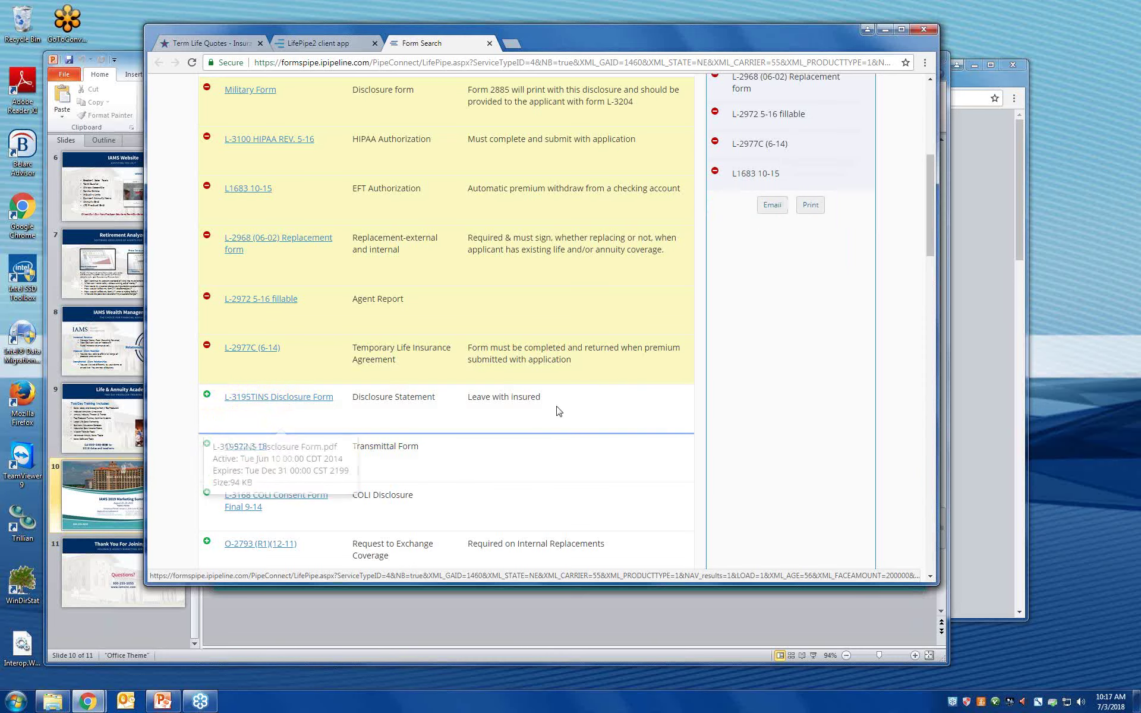
scroll(544, 494, down, 4)
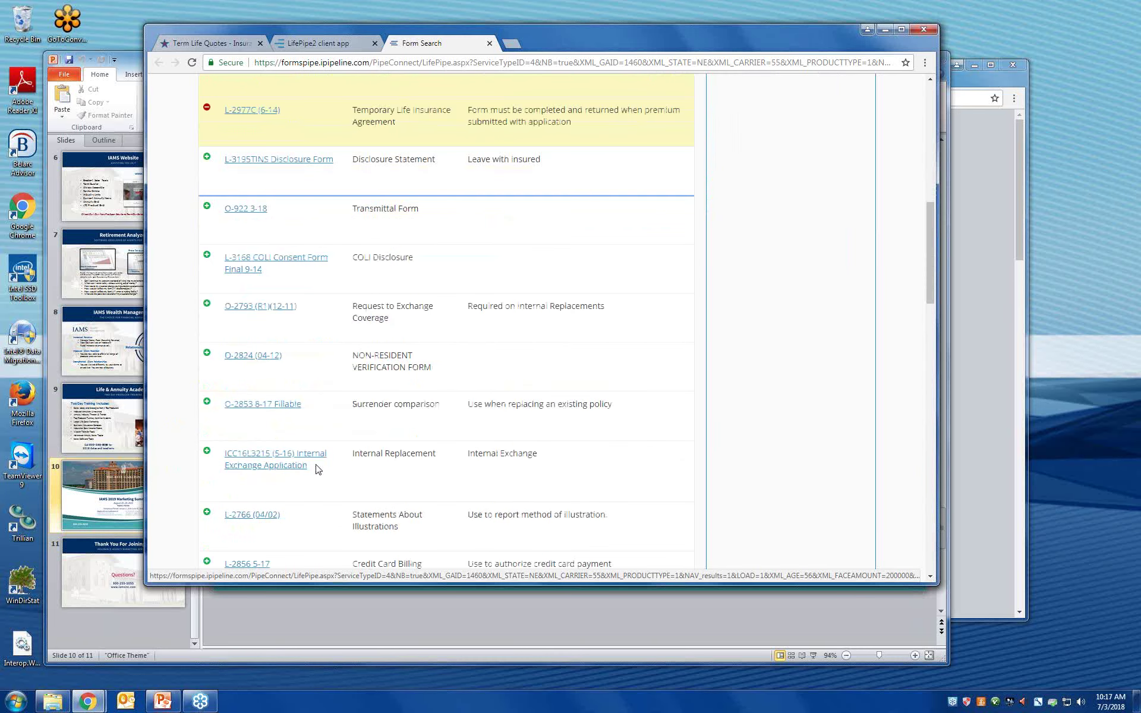
click(207, 453)
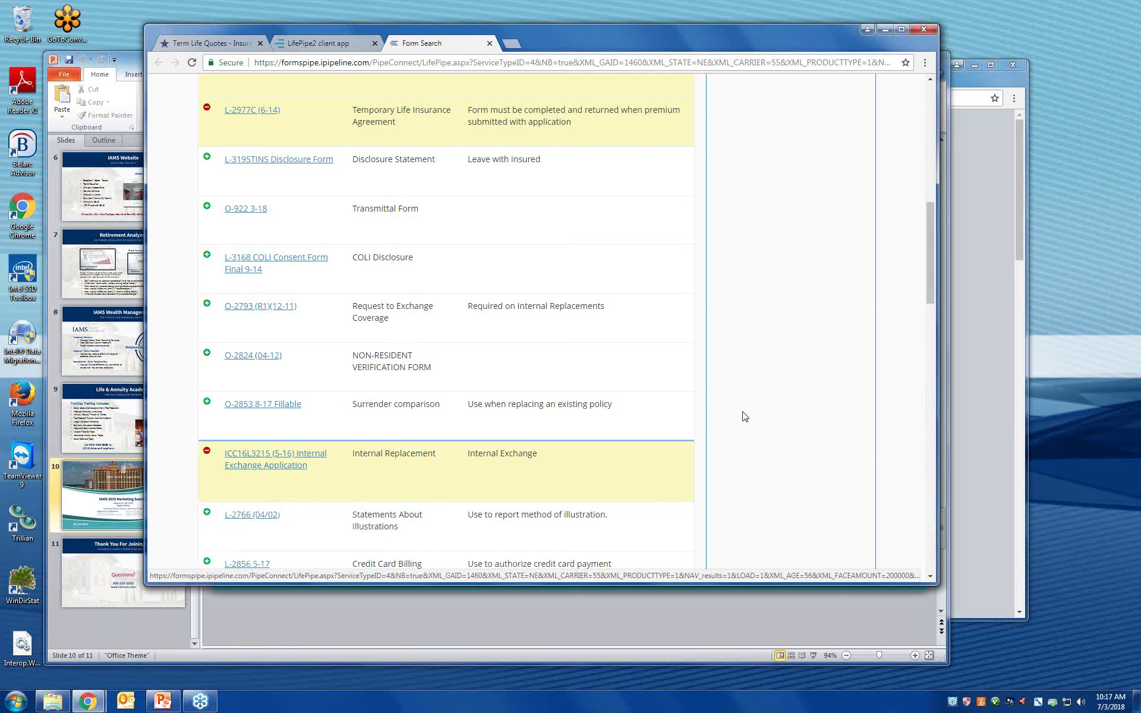
Bring up the email form for the forms package, and close it without sending.
scroll(746, 416, up, 3)
scroll(746, 415, up, 3)
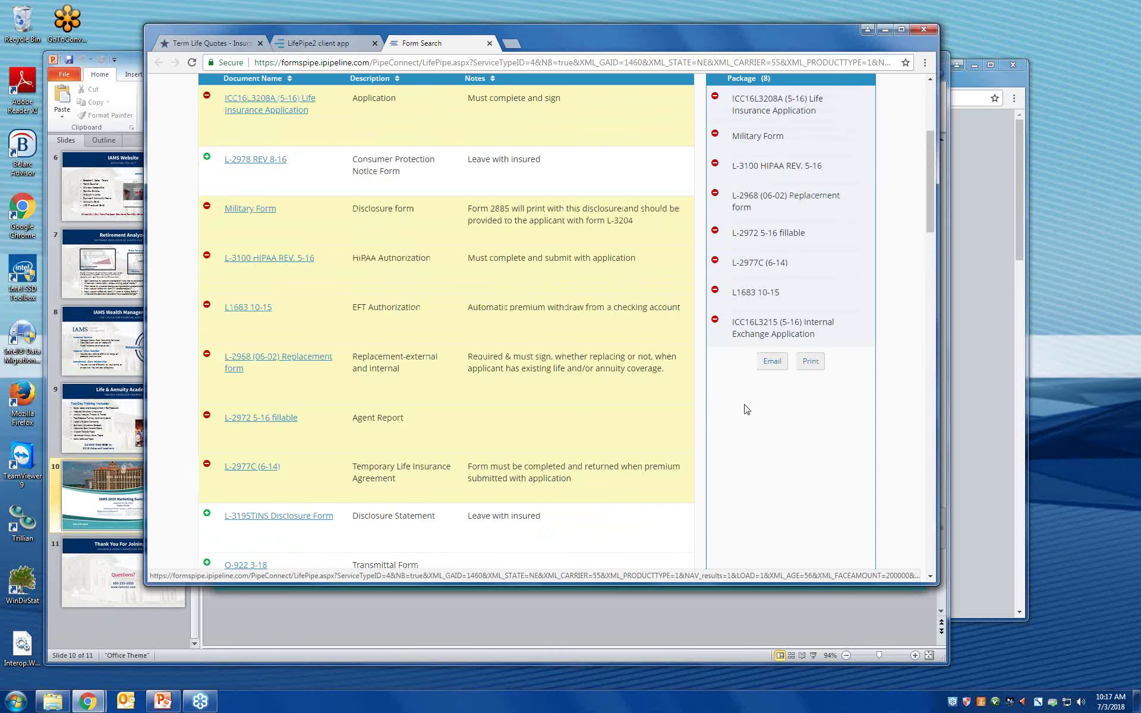
click(773, 365)
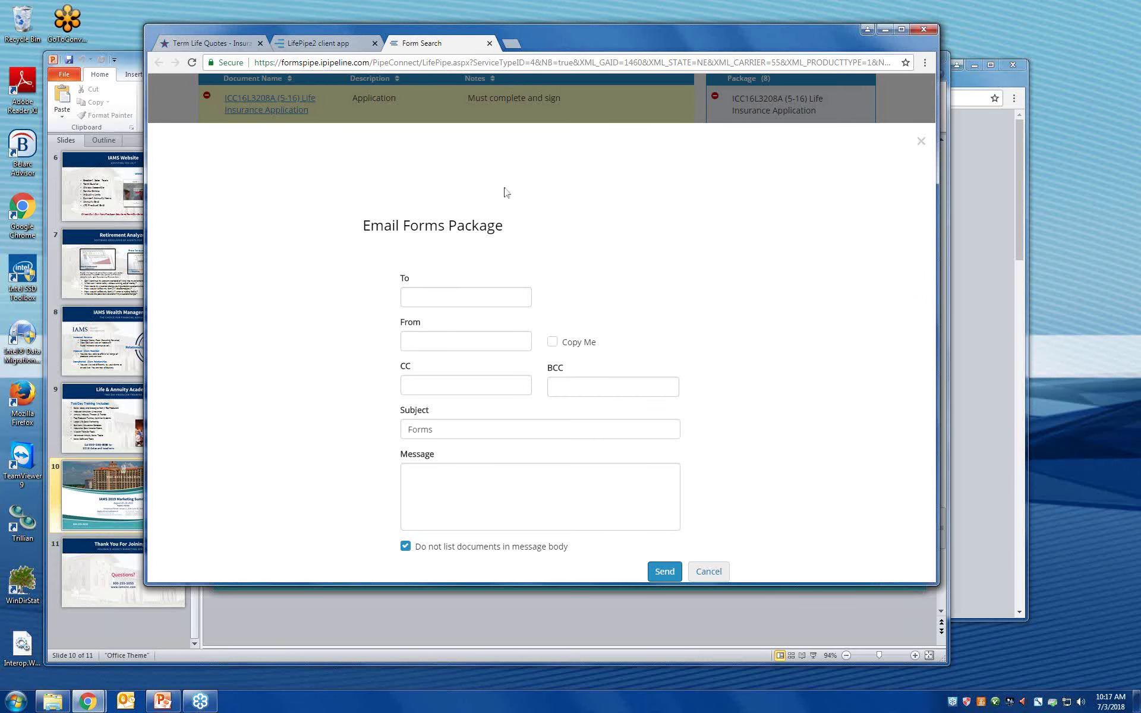
click(708, 572)
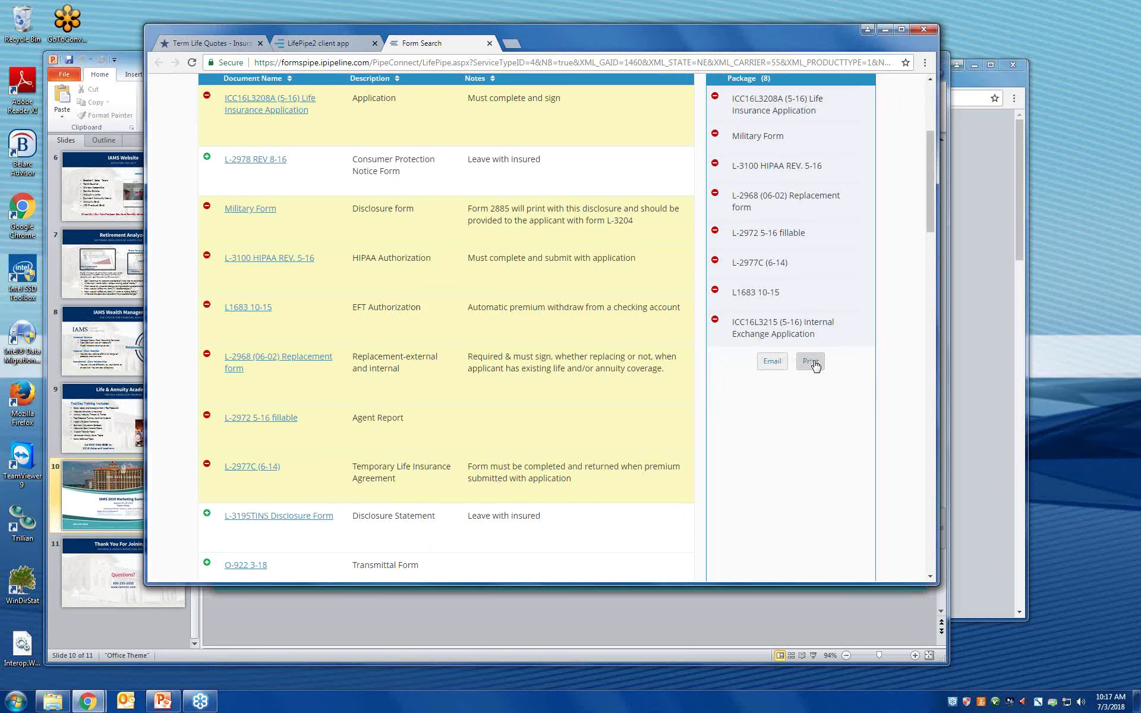
Generate the printable PDF of the forms package, look through its first pages and close it.
click(811, 362)
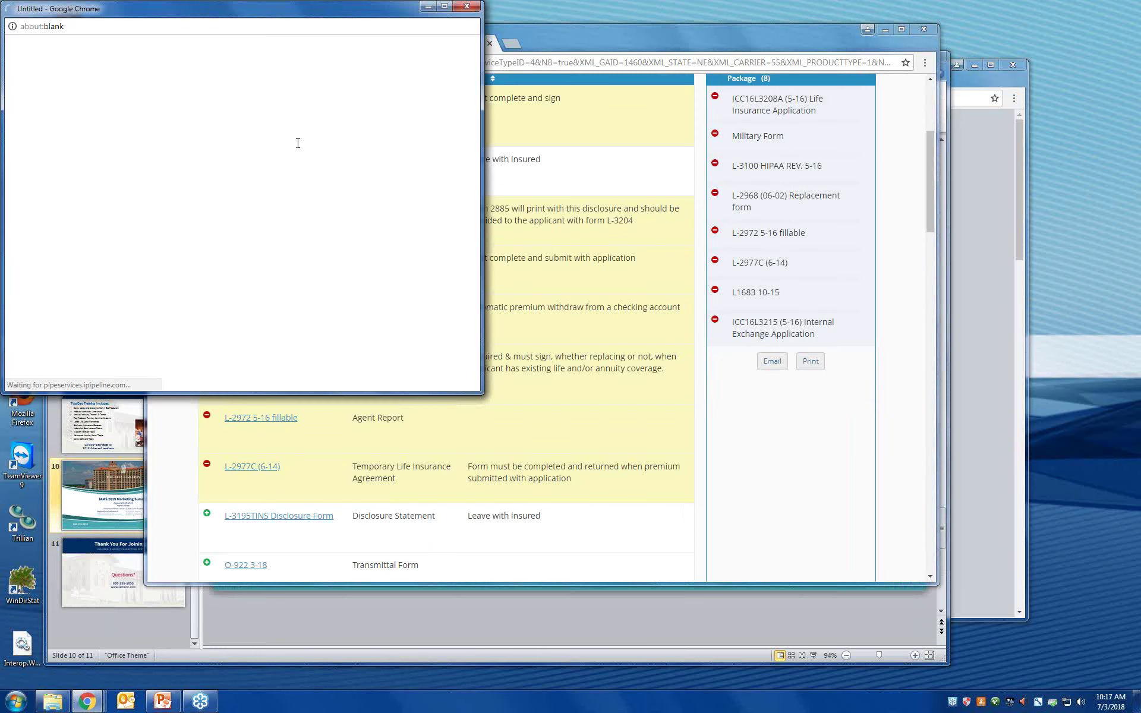
drag(257, 13, 327, 16)
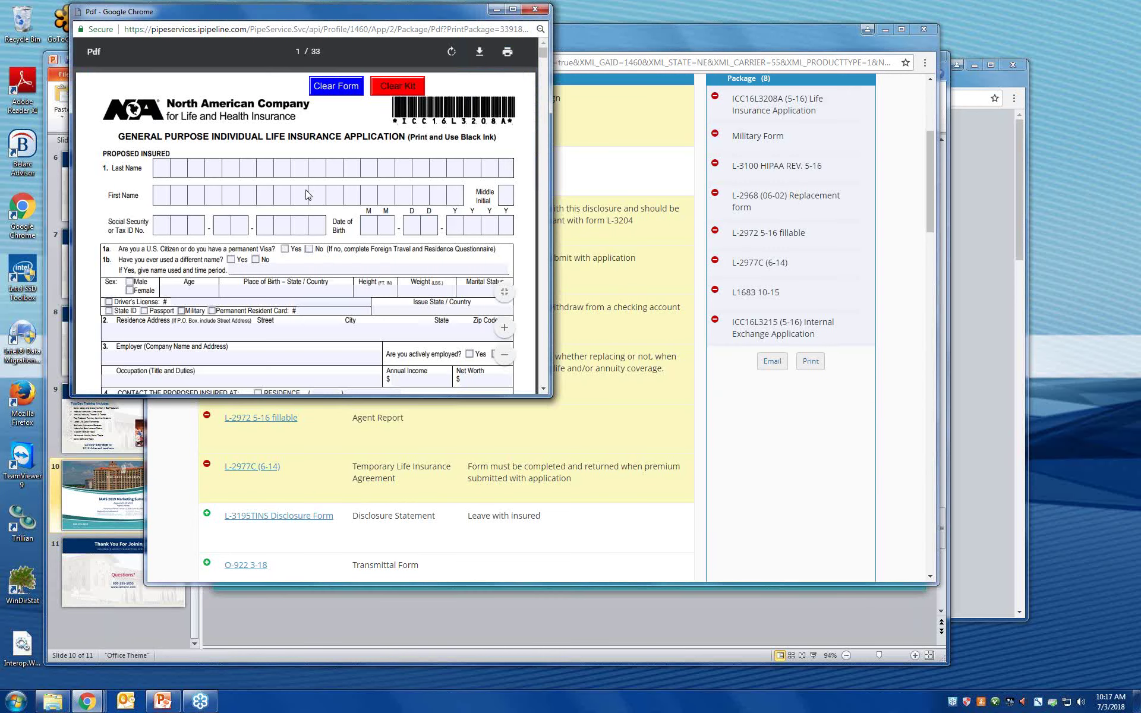
scroll(309, 202, down, 10)
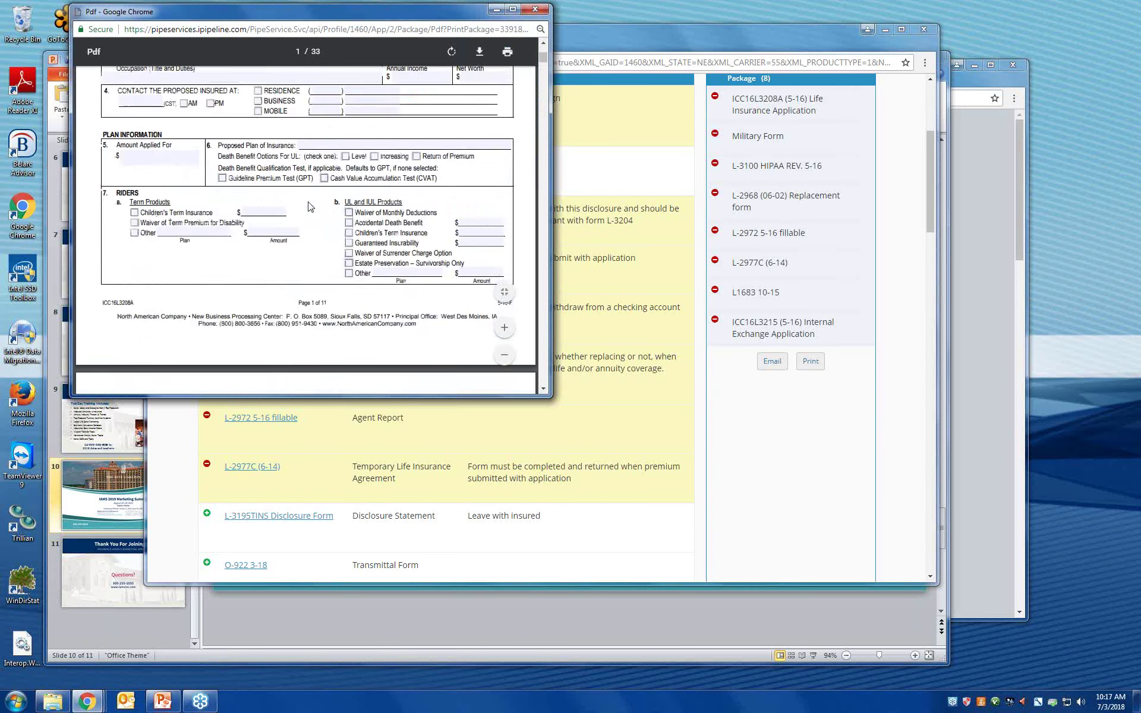
scroll(308, 202, down, 5)
mouse_move(544, 68)
mouse_down()
mouse_move(547, 112)
mouse_move(526, 70)
mouse_up()
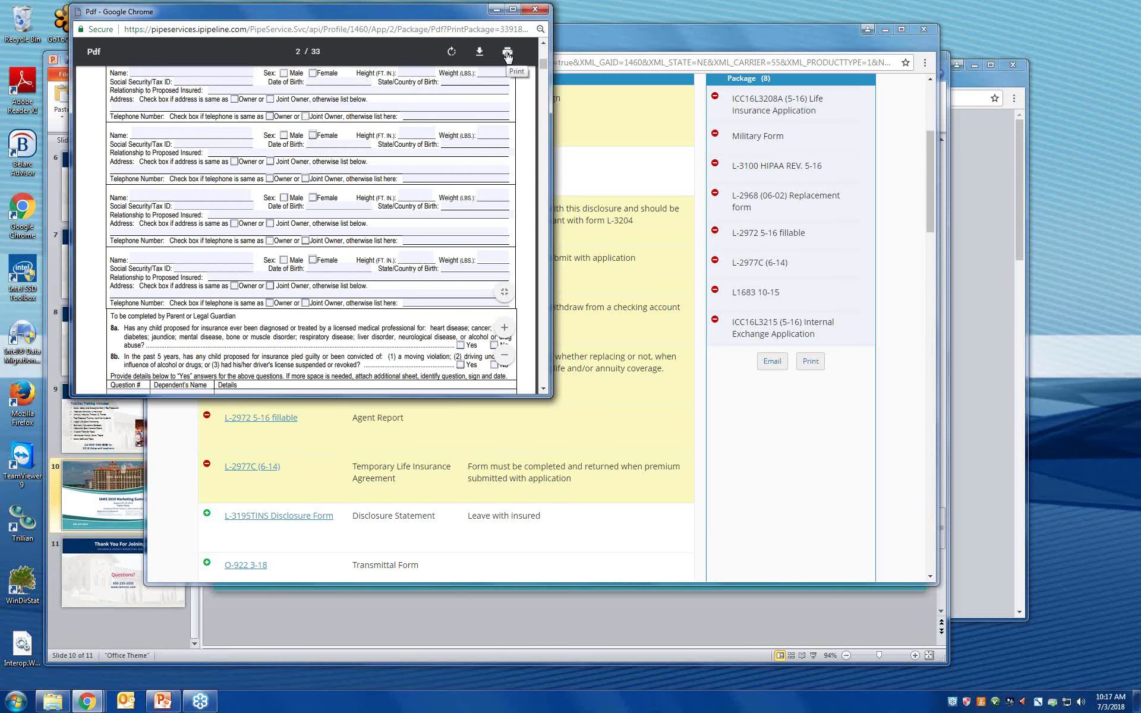
click(507, 52)
click(535, 9)
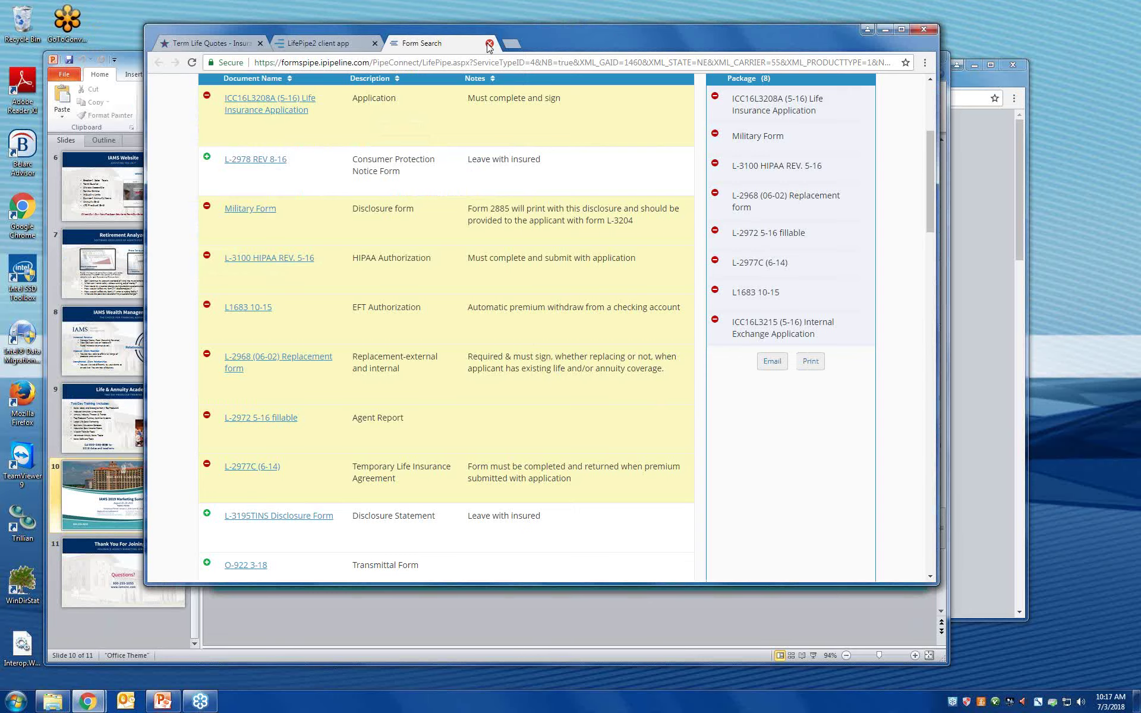
Leave the paper forms, open the iGO e-App for North American's ADDvantage Gen 8, and close the e-application.
click(489, 44)
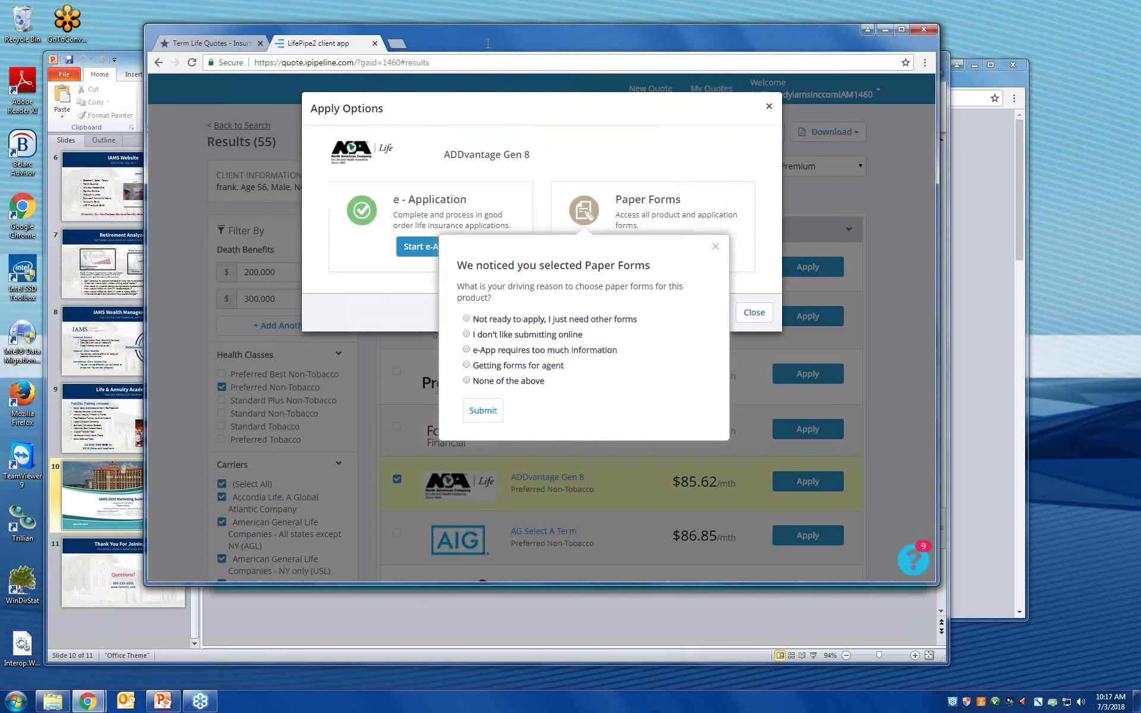
click(716, 248)
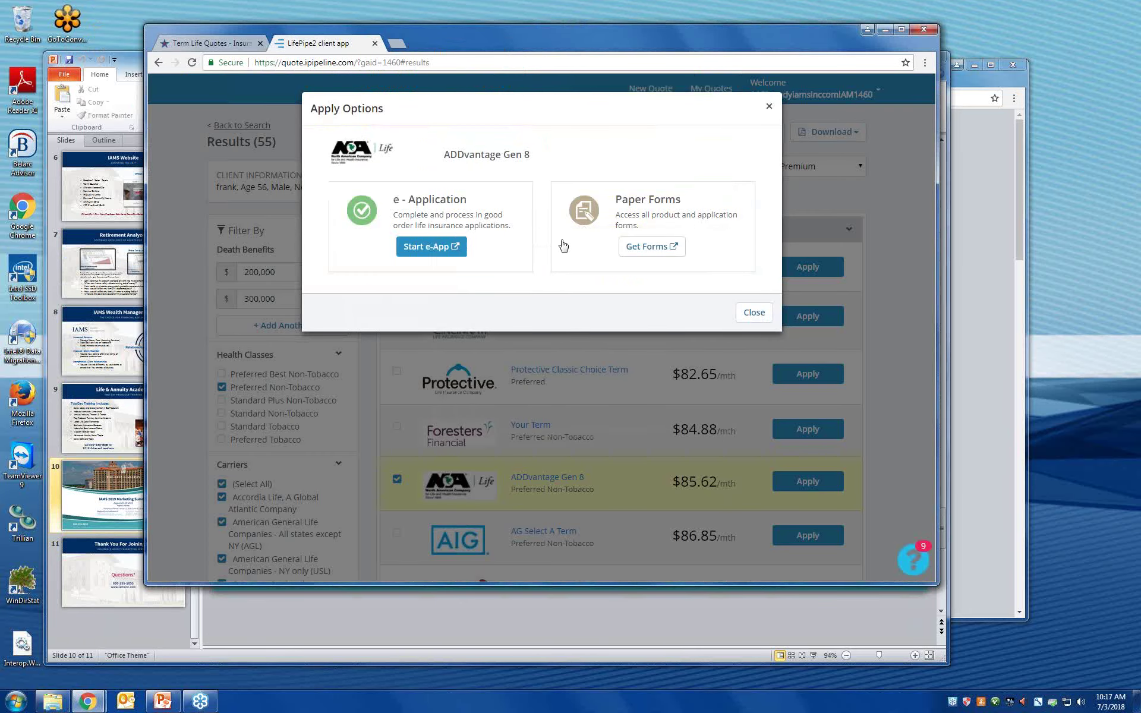
click(419, 248)
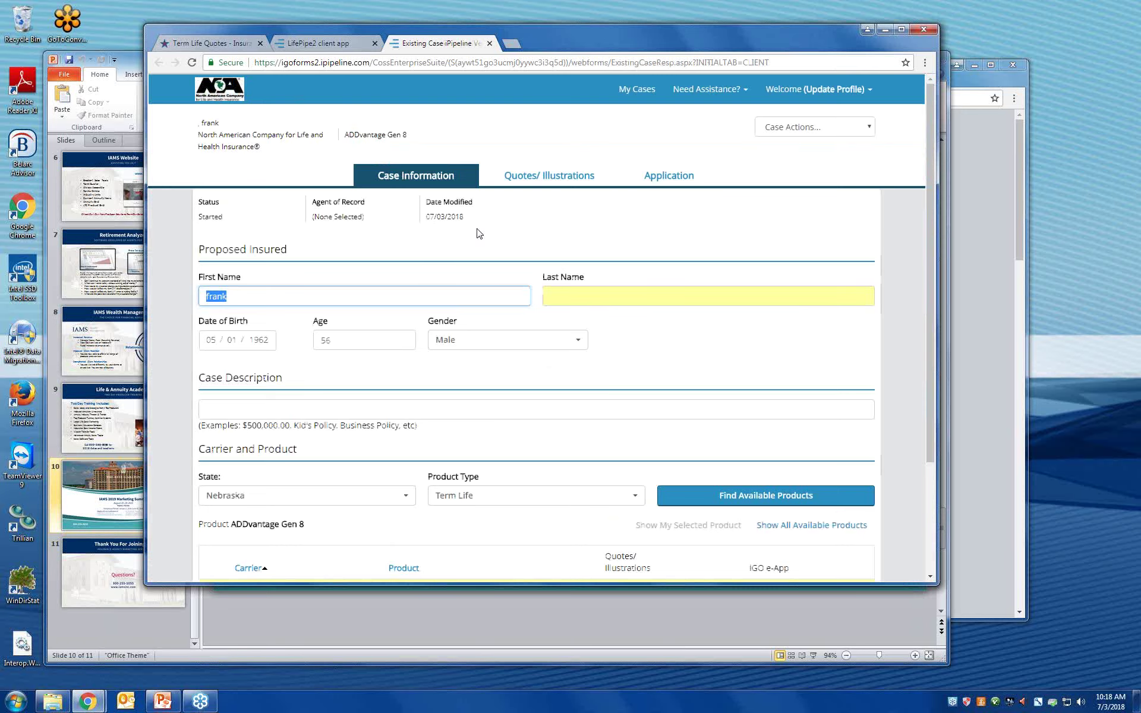
scroll(480, 233, down, 3)
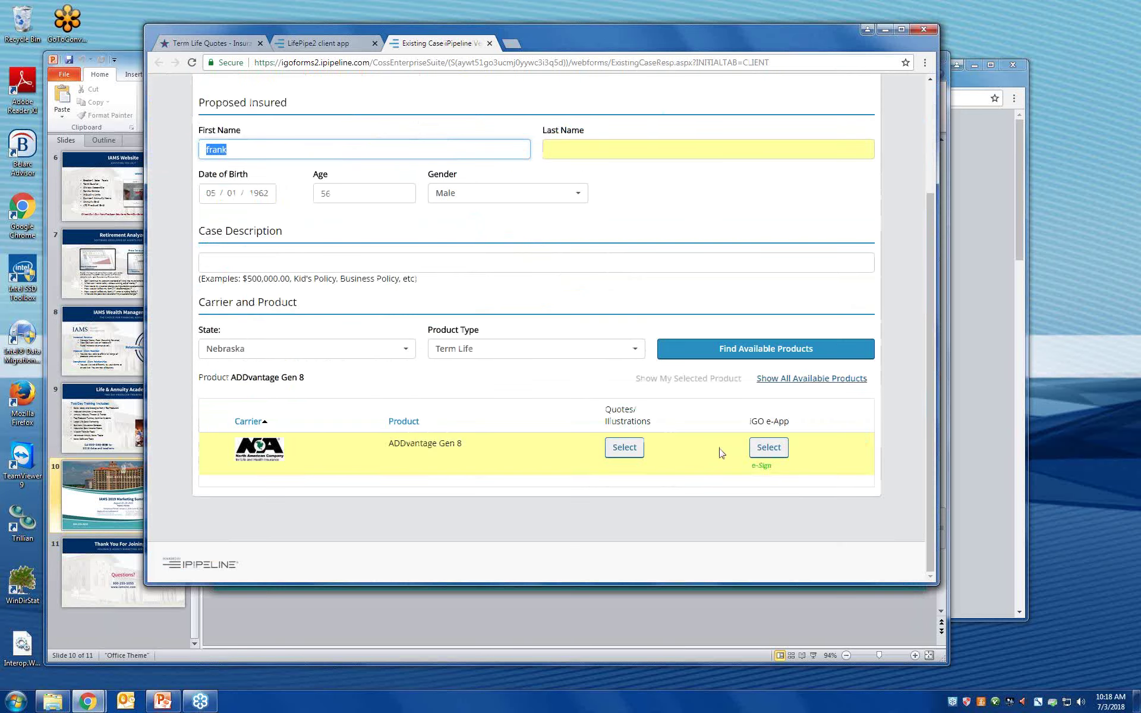
click(769, 450)
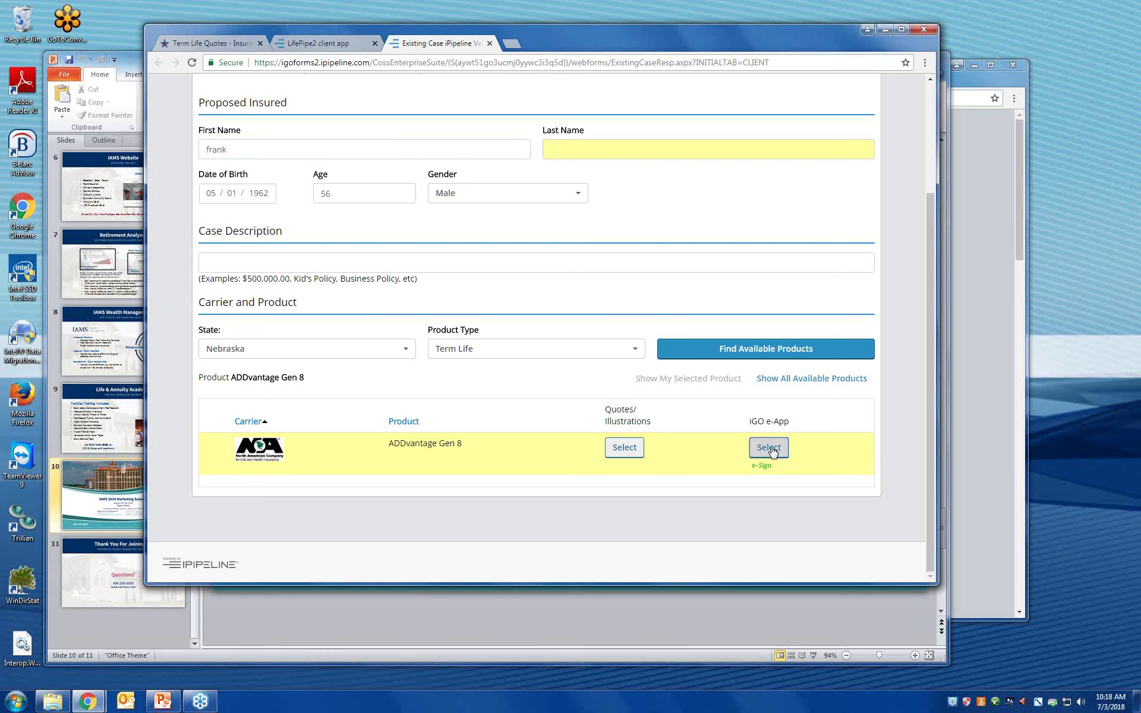
click(771, 450)
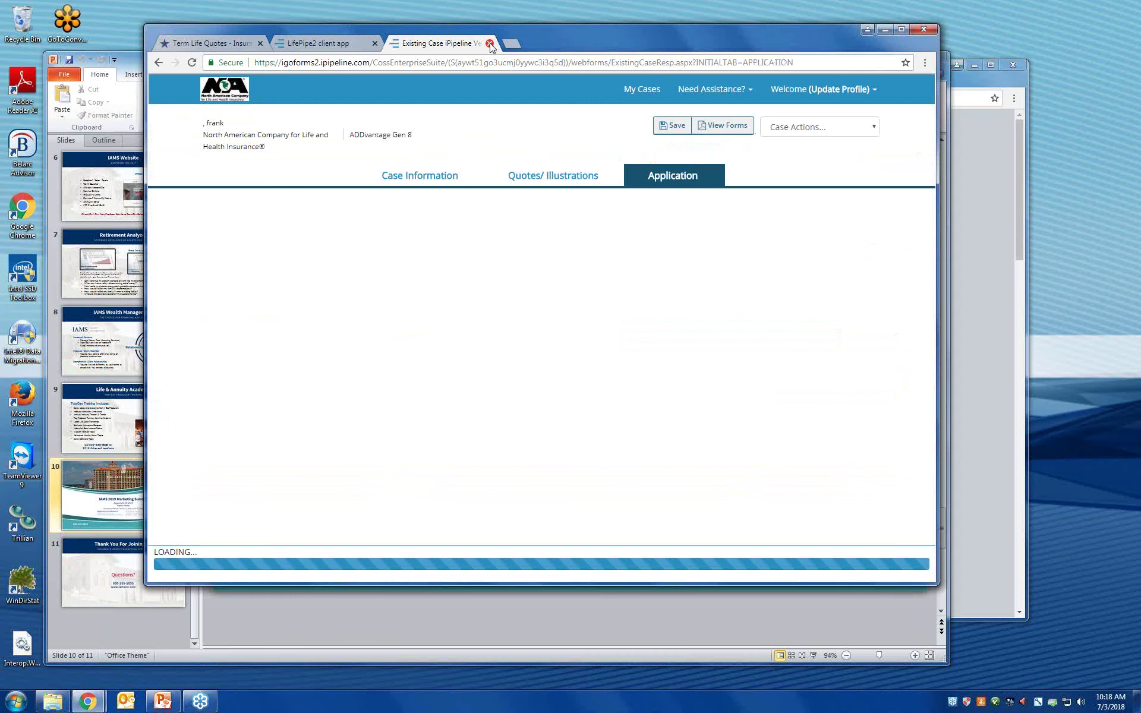
click(490, 44)
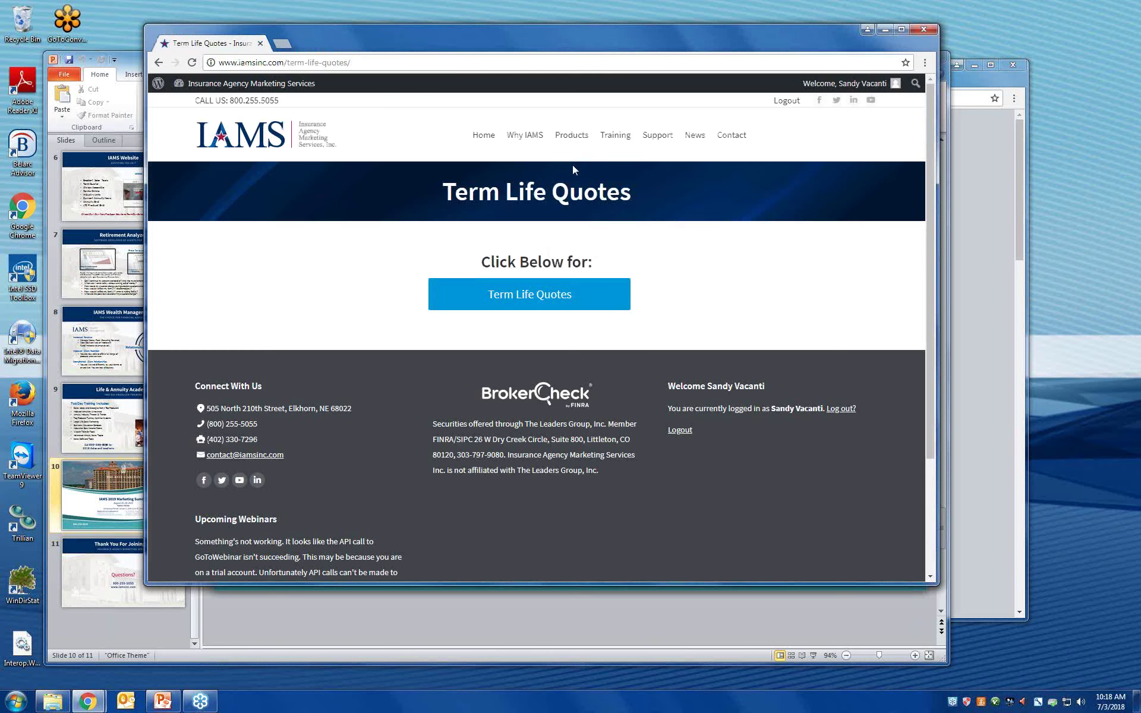
Return to the IAMS home page and open the site's Forms Search page.
mouse_move(572, 138)
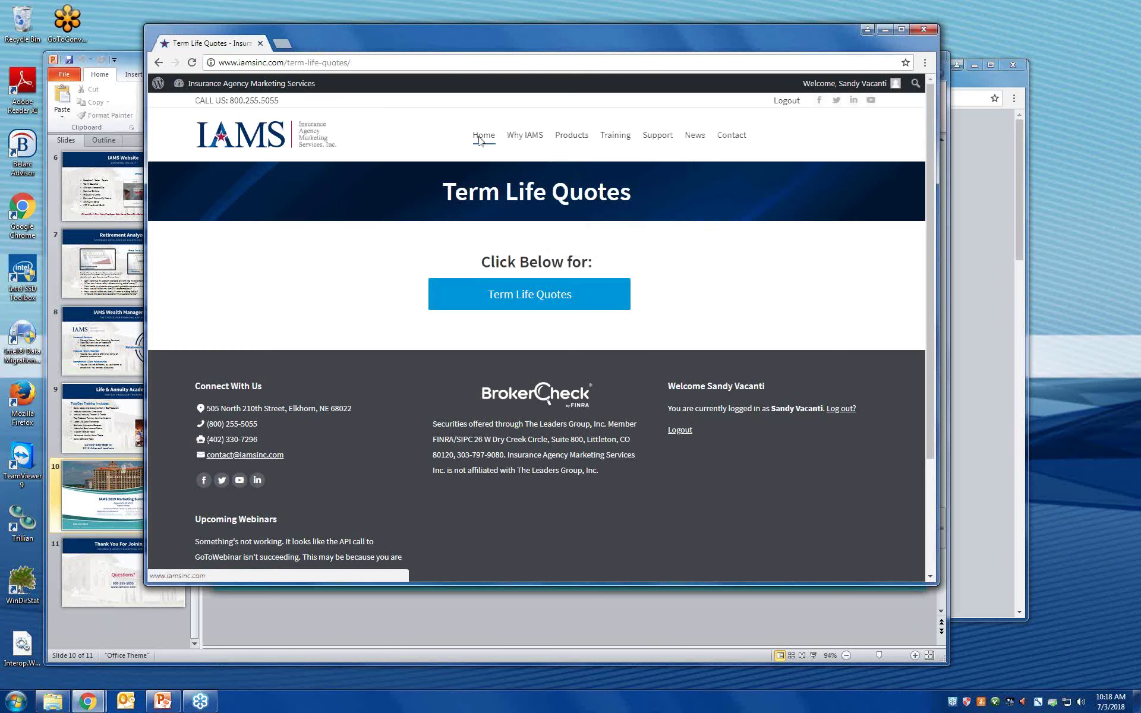
click(574, 138)
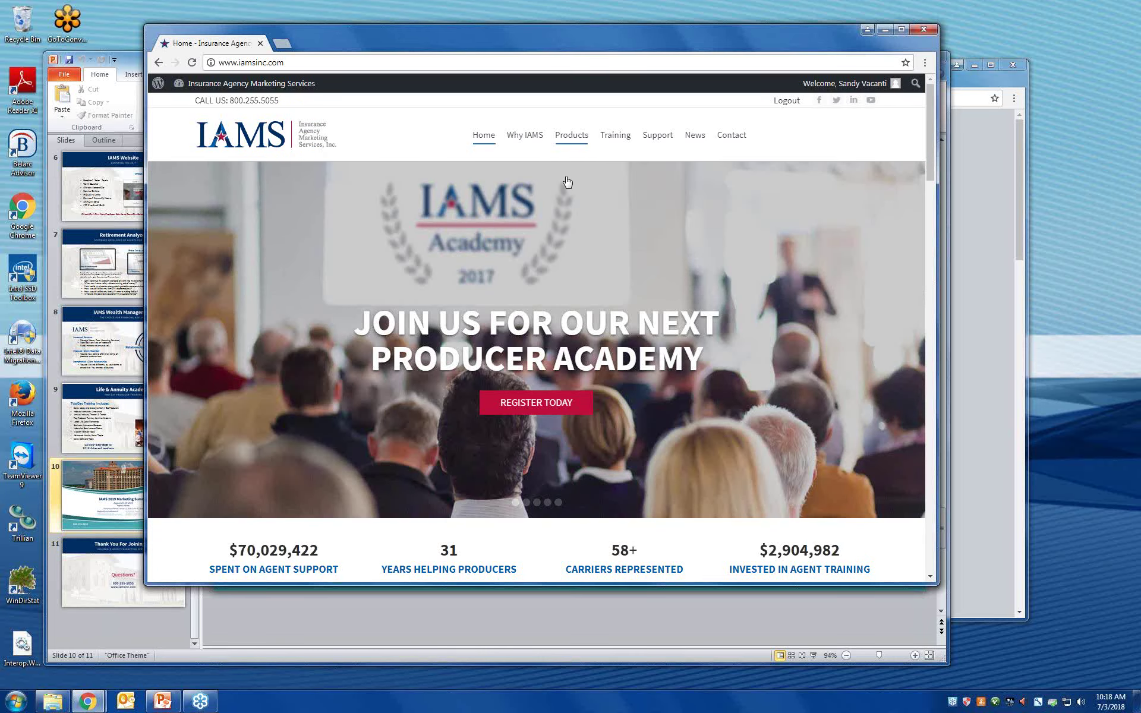
mouse_move(569, 139)
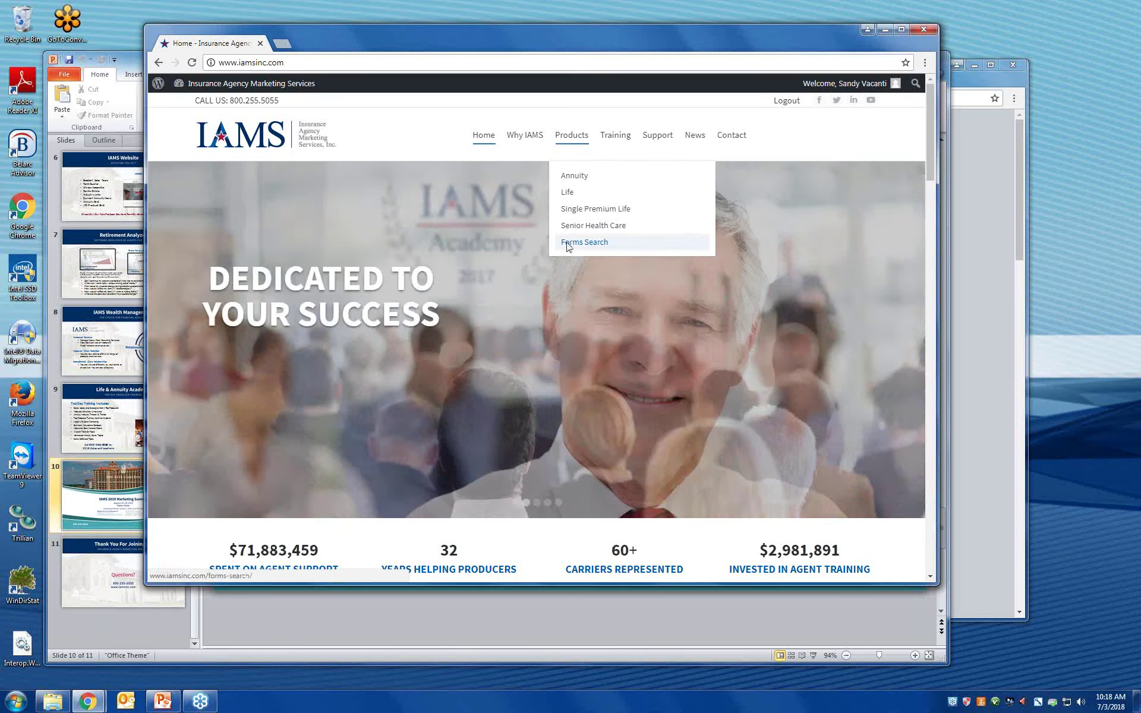
click(569, 243)
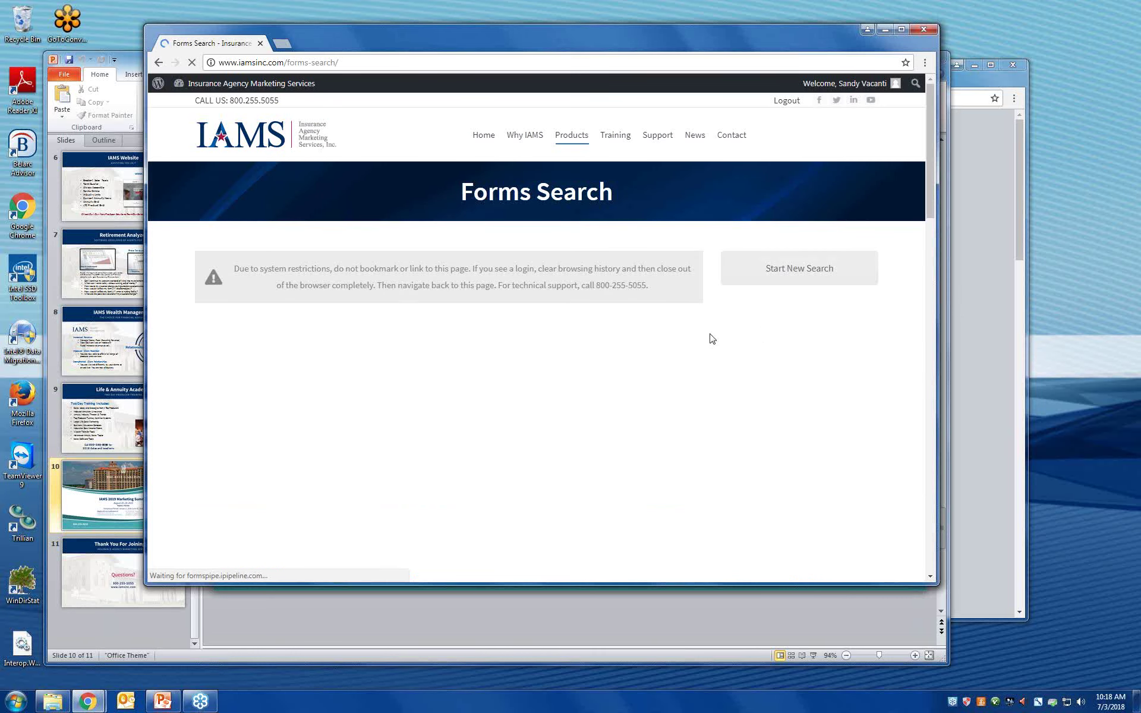
Set the basic forms search to company American National, service type New Business and state Colorado.
scroll(708, 339, down, 3)
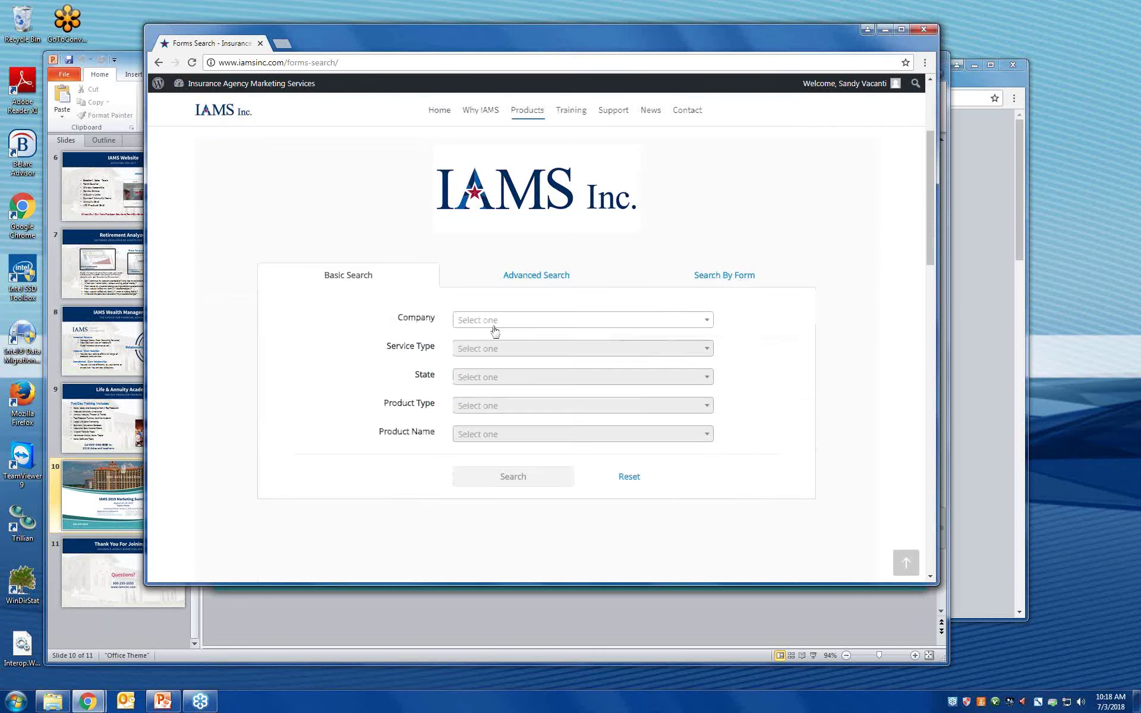
click(495, 323)
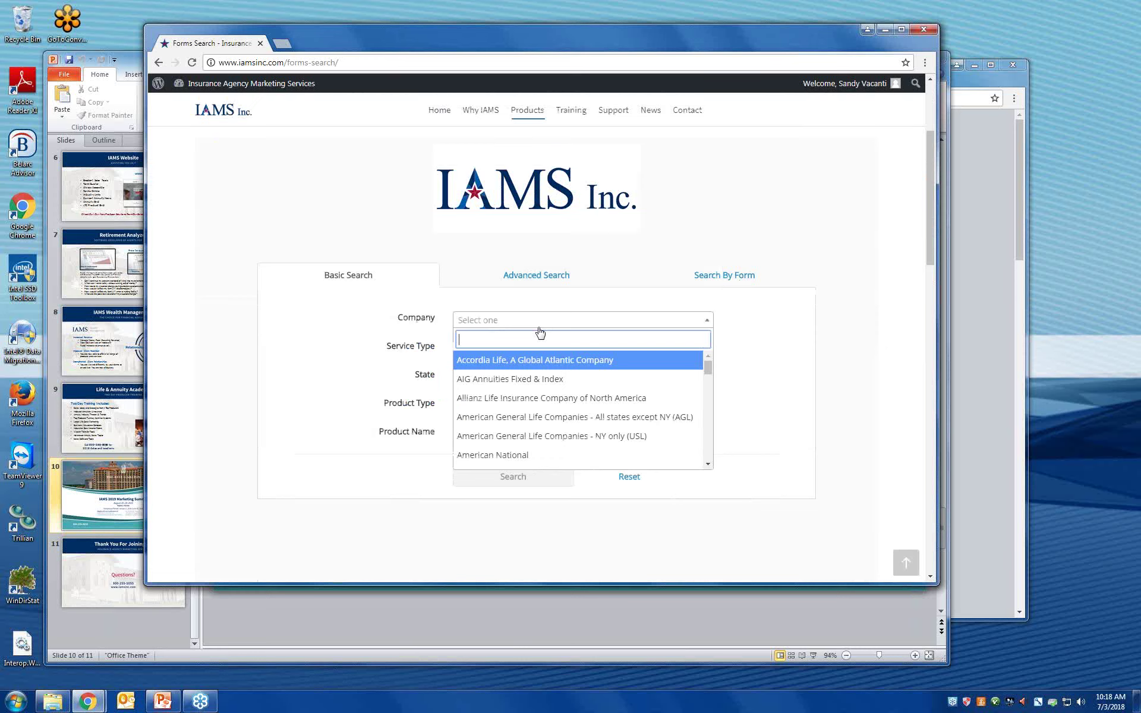
click(509, 458)
click(509, 355)
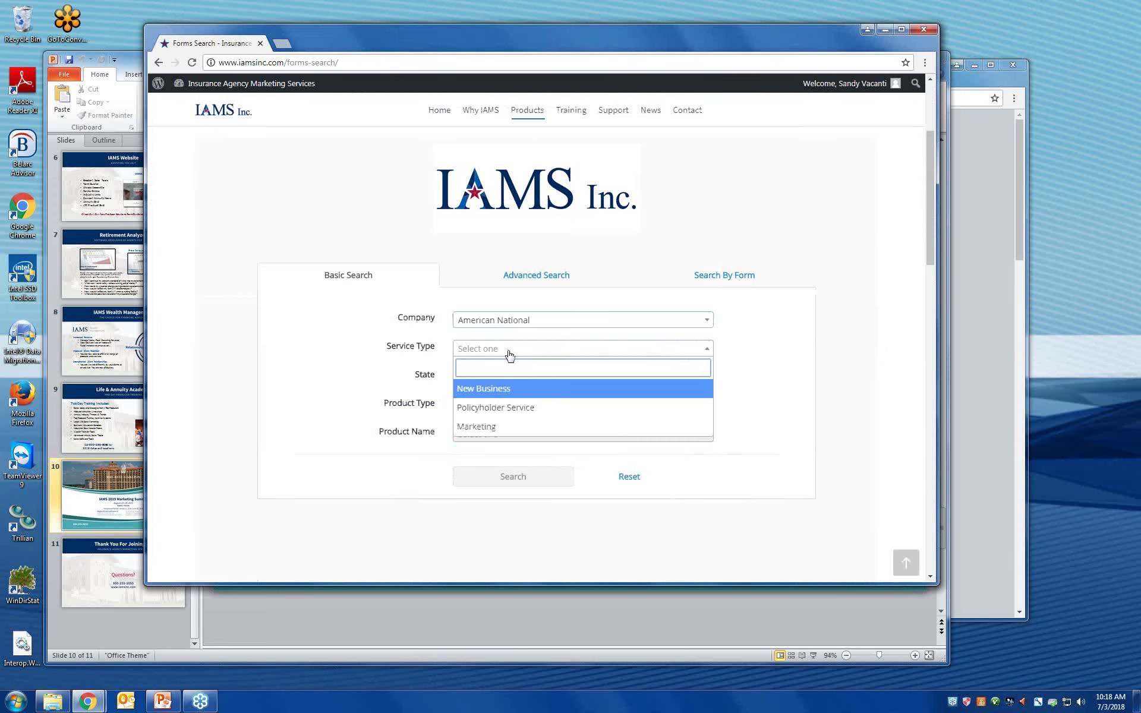
click(493, 392)
click(505, 380)
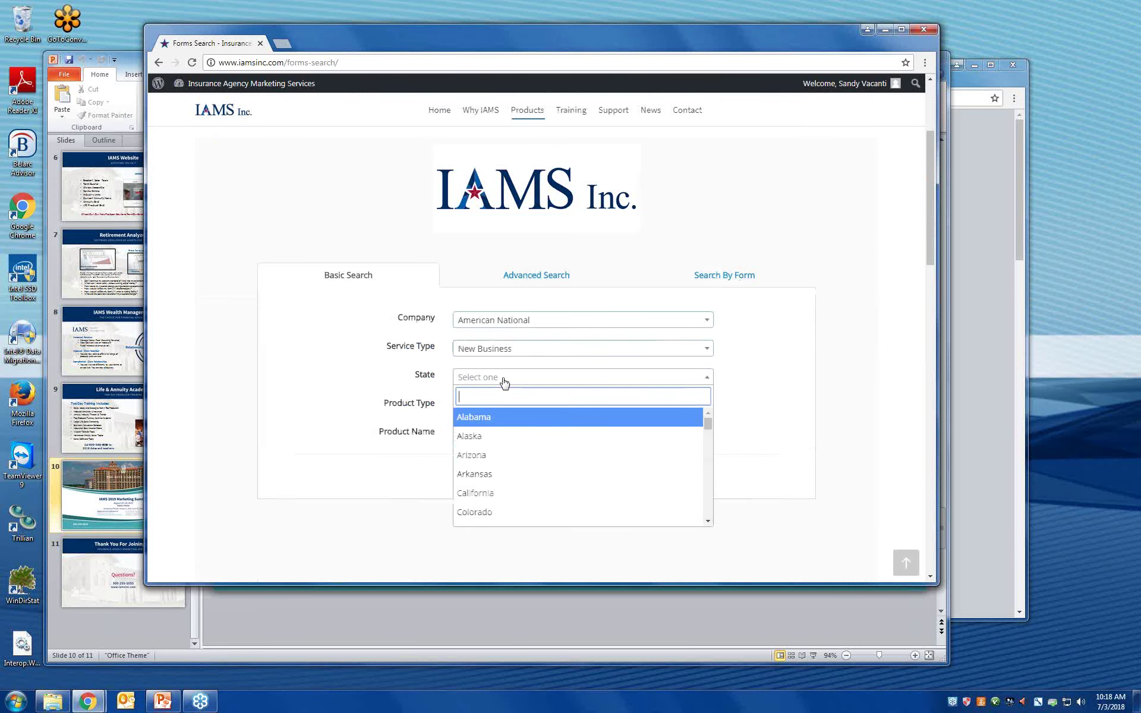
click(495, 512)
Choose product type Universal Life and product name Signature IUL, and run the forms search.
click(521, 410)
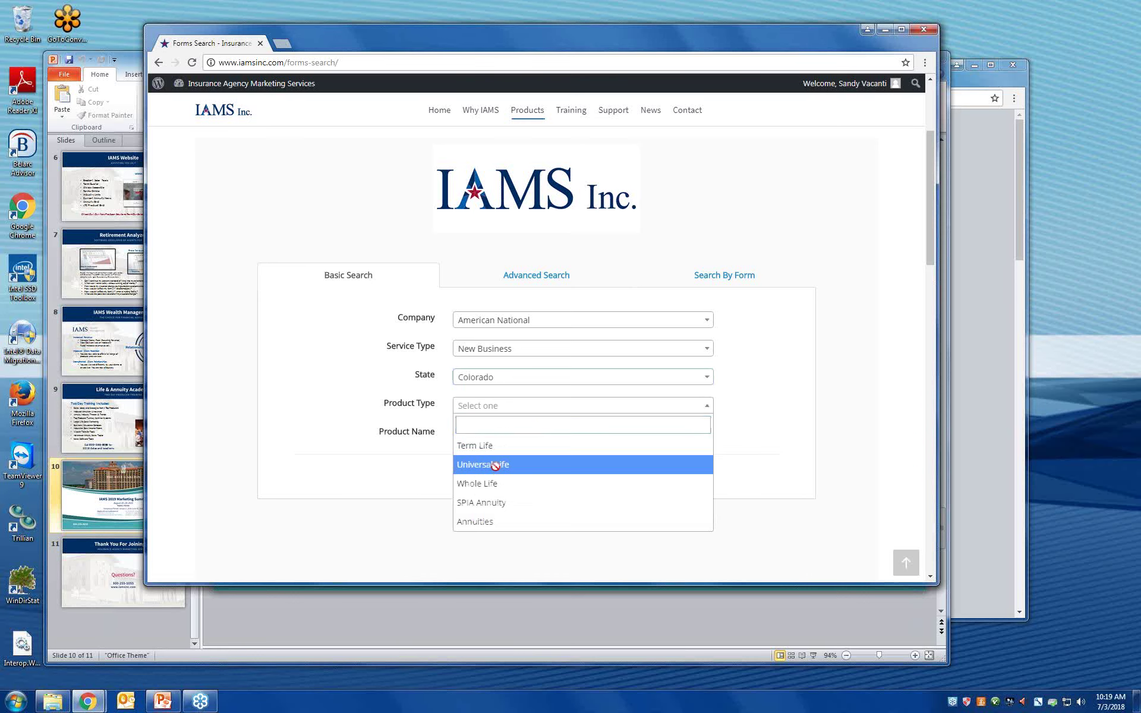
click(498, 471)
click(527, 437)
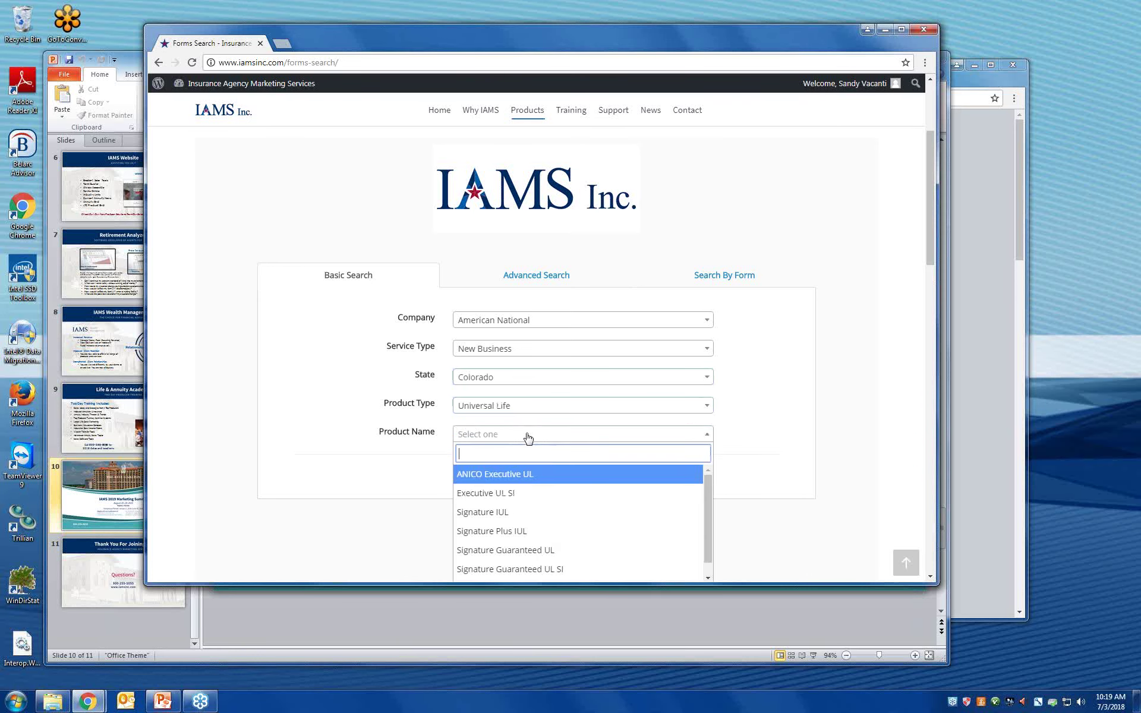
scroll(575, 530, down, 1)
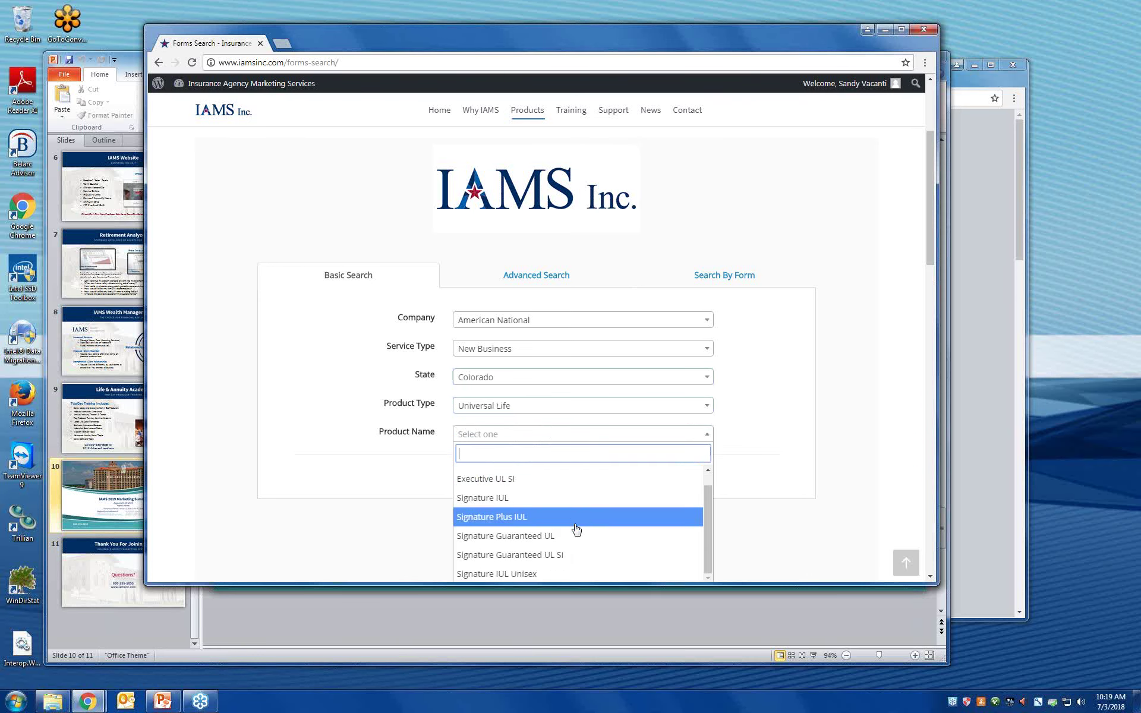
click(508, 500)
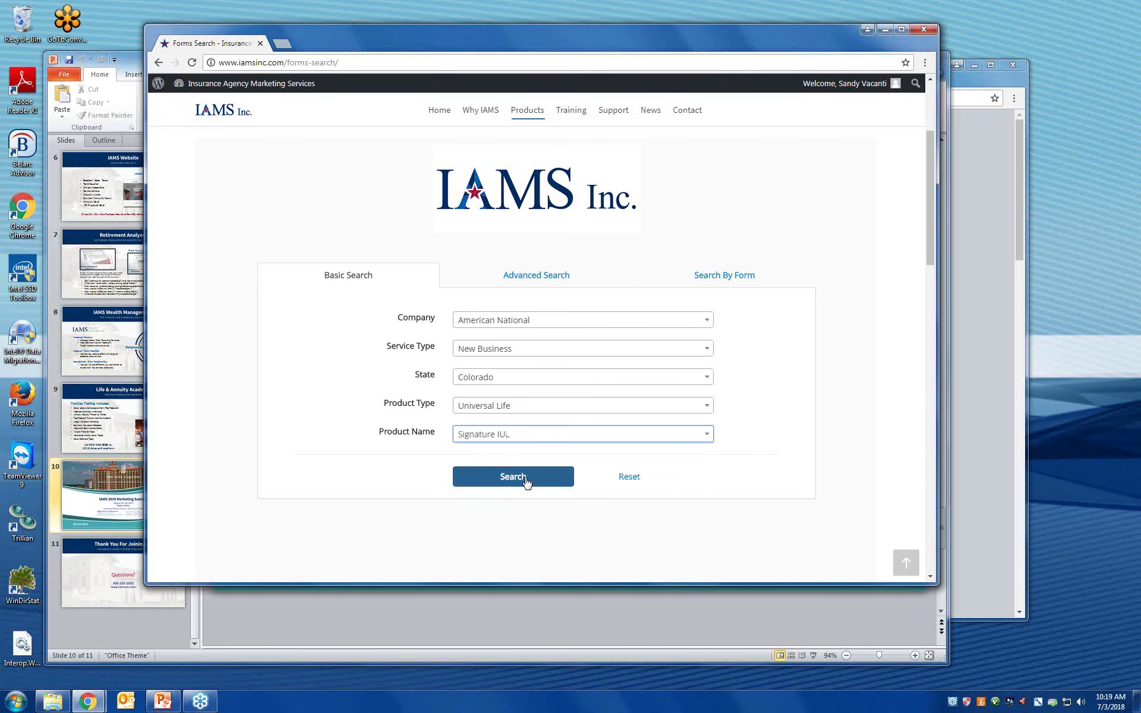
click(526, 479)
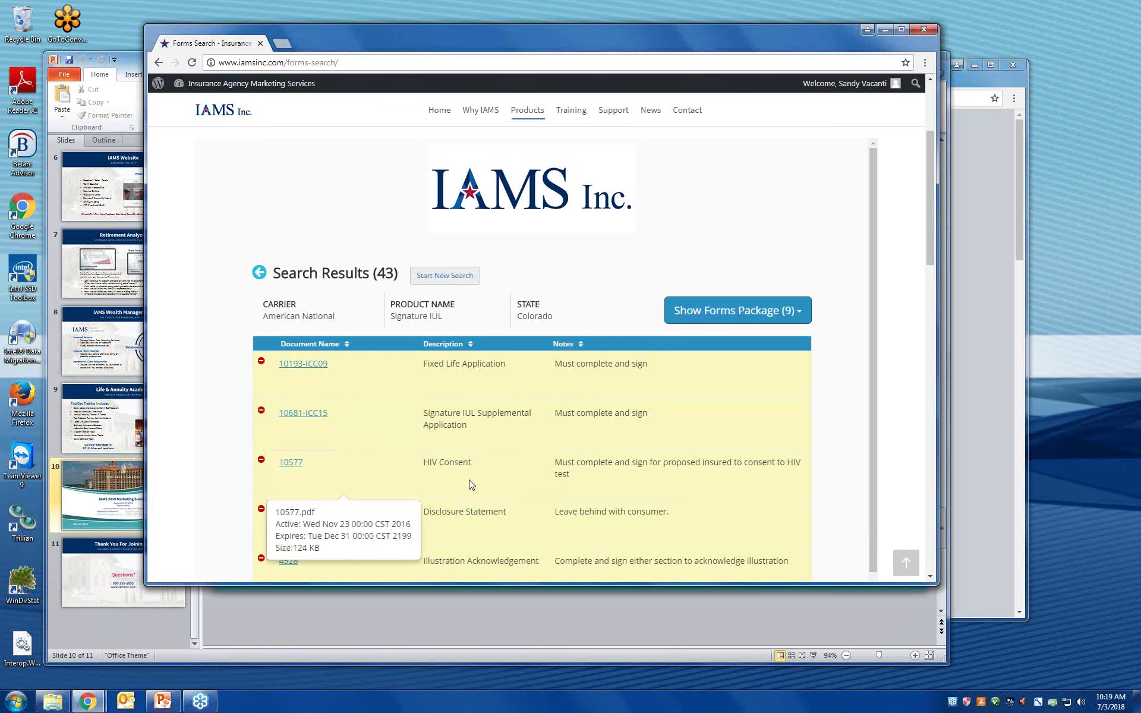
Remove the 10904 Disclosure Statement from the Signature IUL forms package and review the forms listed.
scroll(469, 484, down, 4)
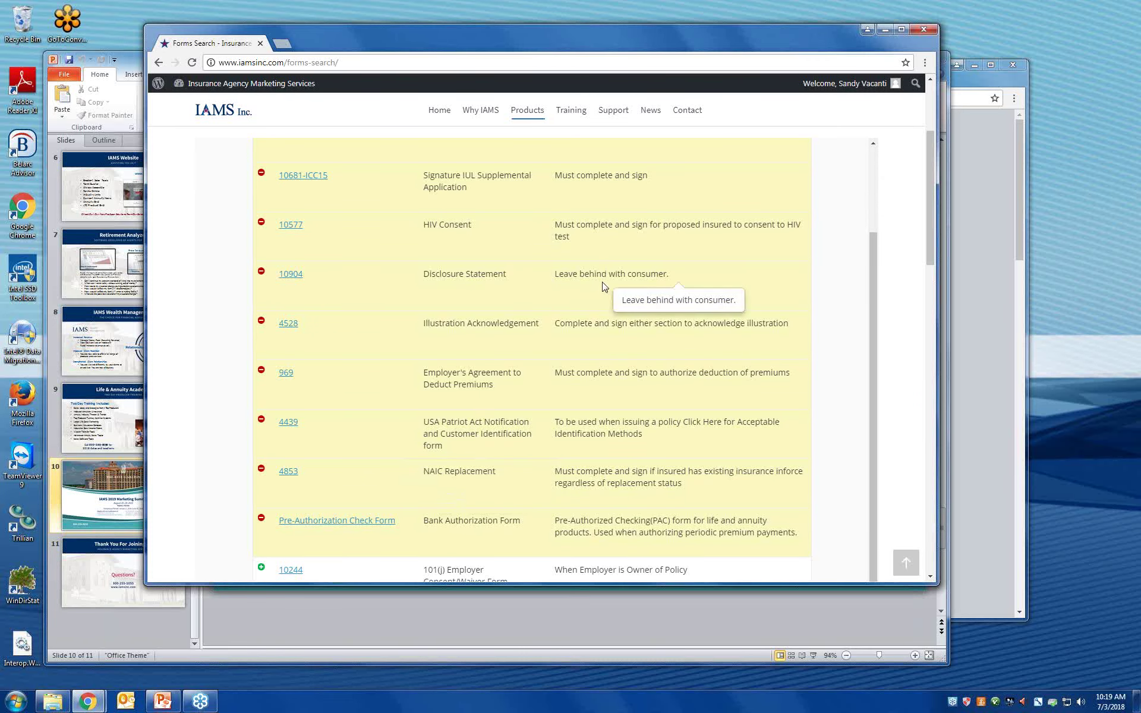
click(261, 273)
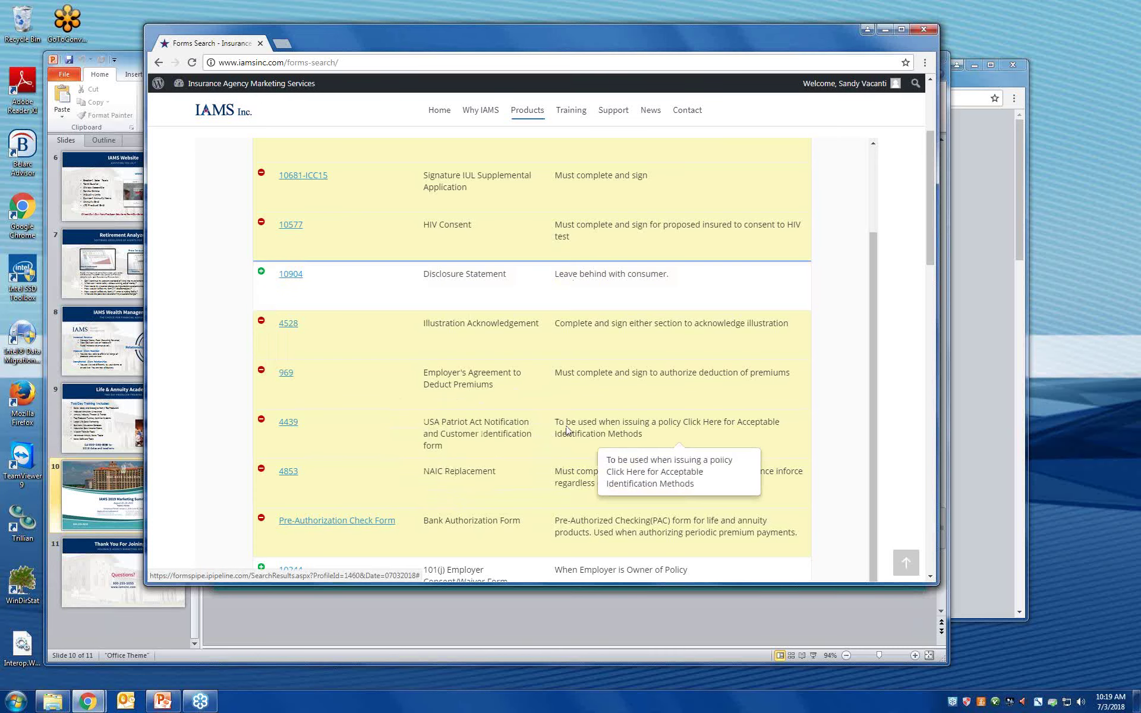
scroll(559, 424, up, 2)
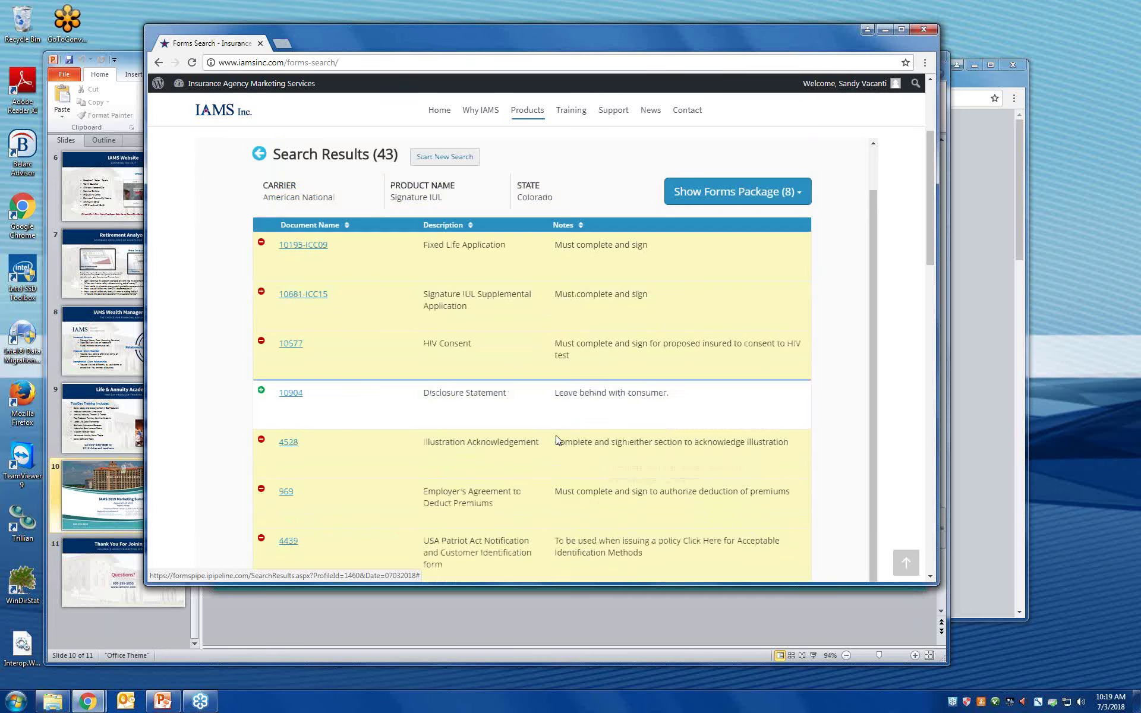
scroll(552, 450, down, 2)
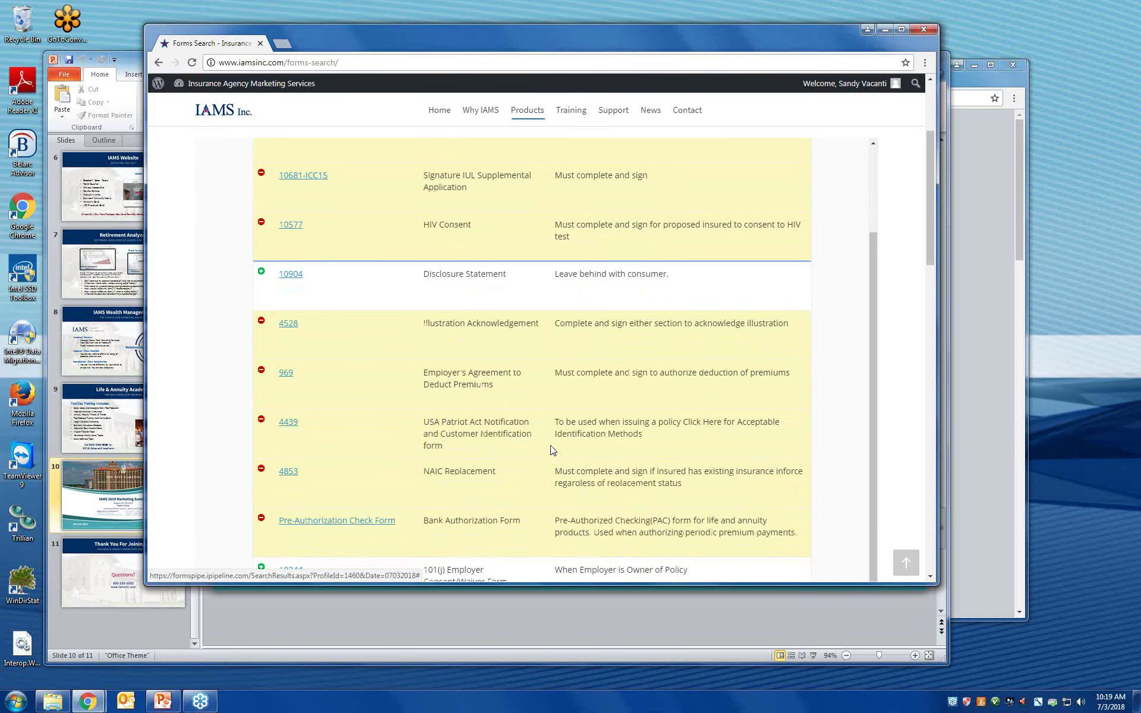
Add the AN-AVI-ICC11 Aviation Questionnaire and the ICC11ANALC Alcohol Use Questionnaire to the Signature IUL forms package.
scroll(552, 450, down, 1)
scroll(552, 450, down, 2)
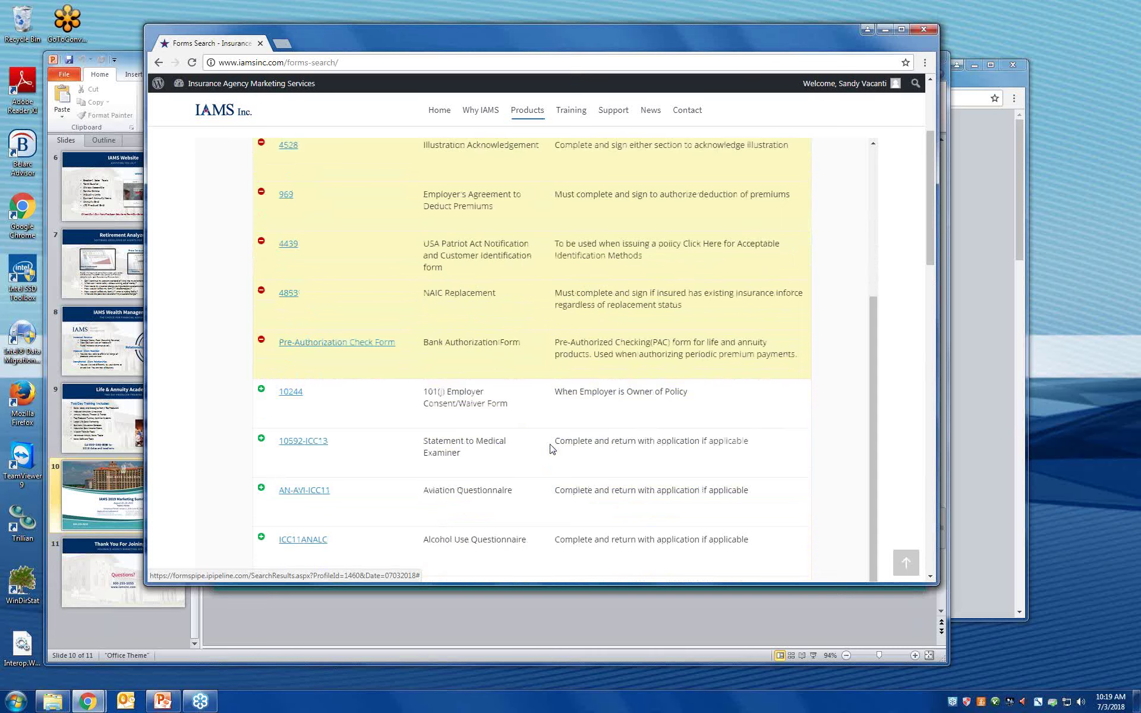
click(259, 491)
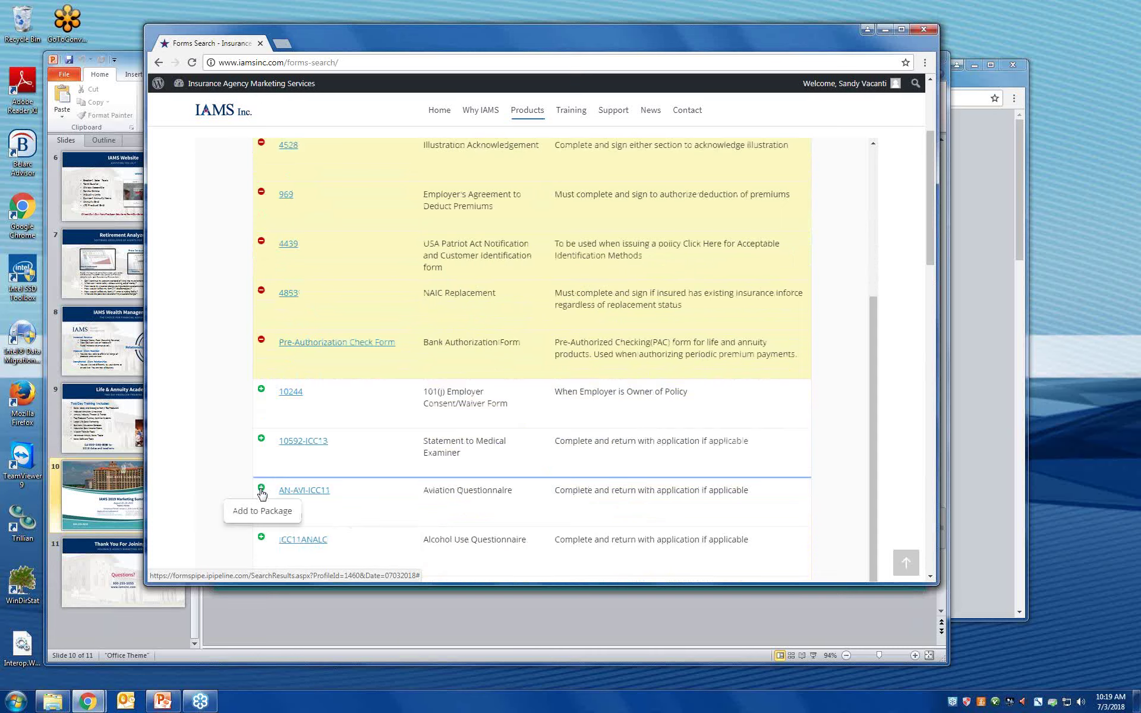
click(262, 538)
scroll(533, 438, up, 7)
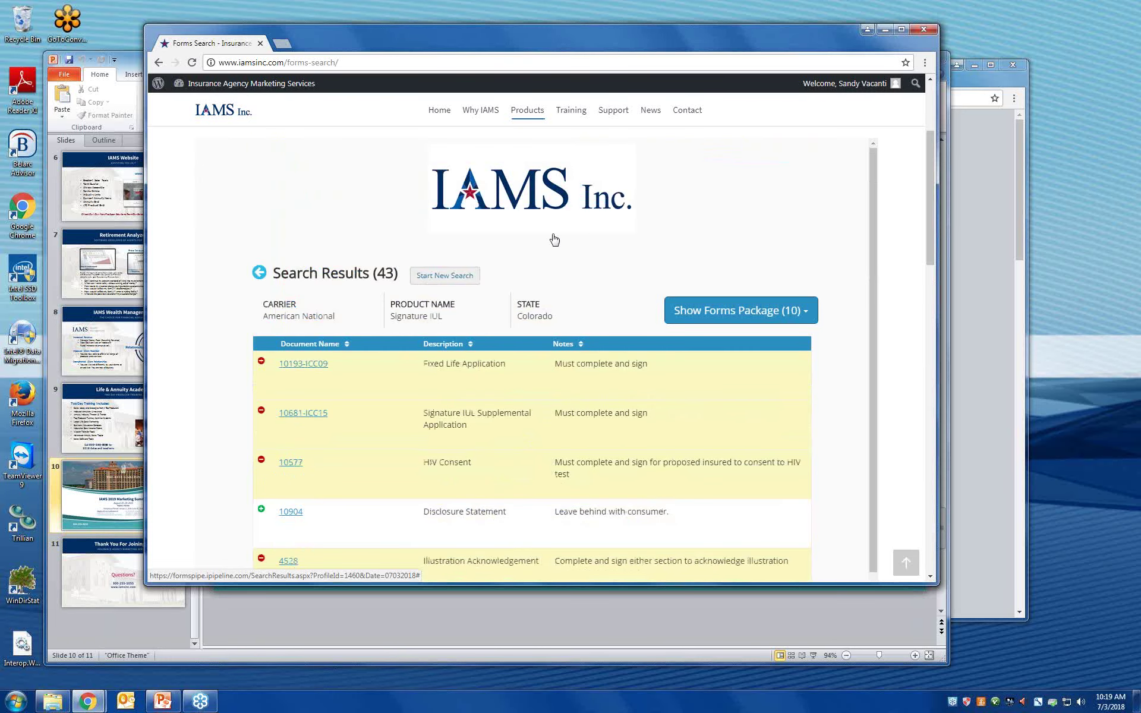
Open the site's Monthly Webinars page and look over its upcoming and recorded webinar sections.
mouse_move(526, 110)
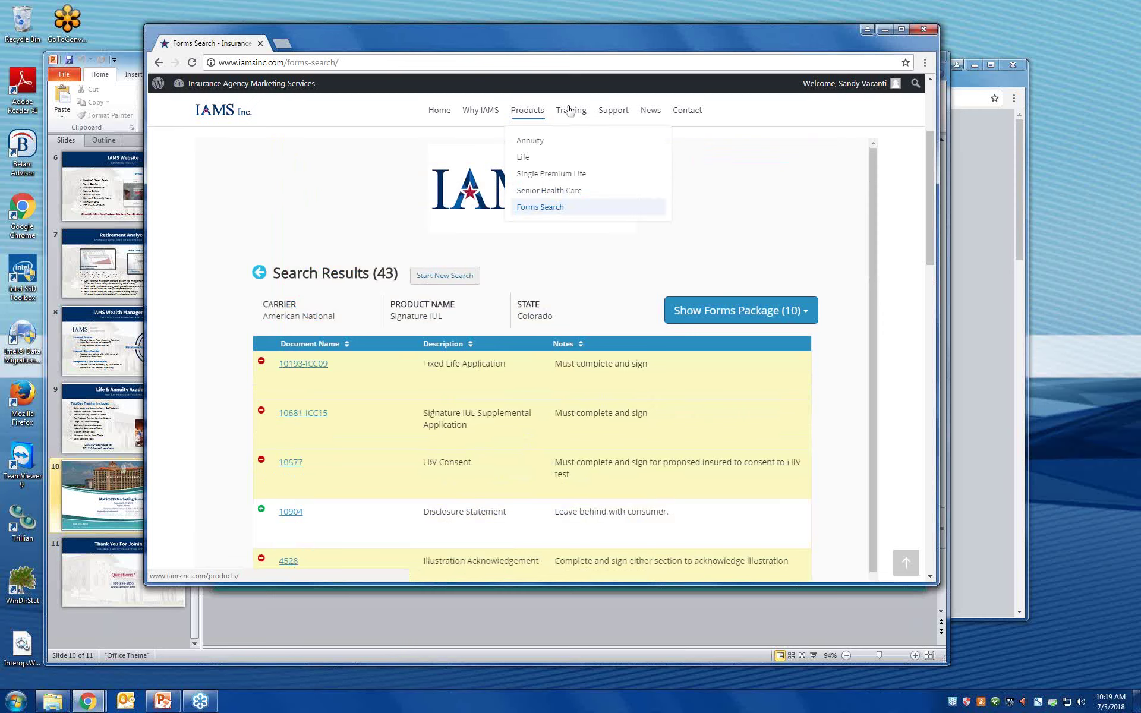
mouse_move(573, 110)
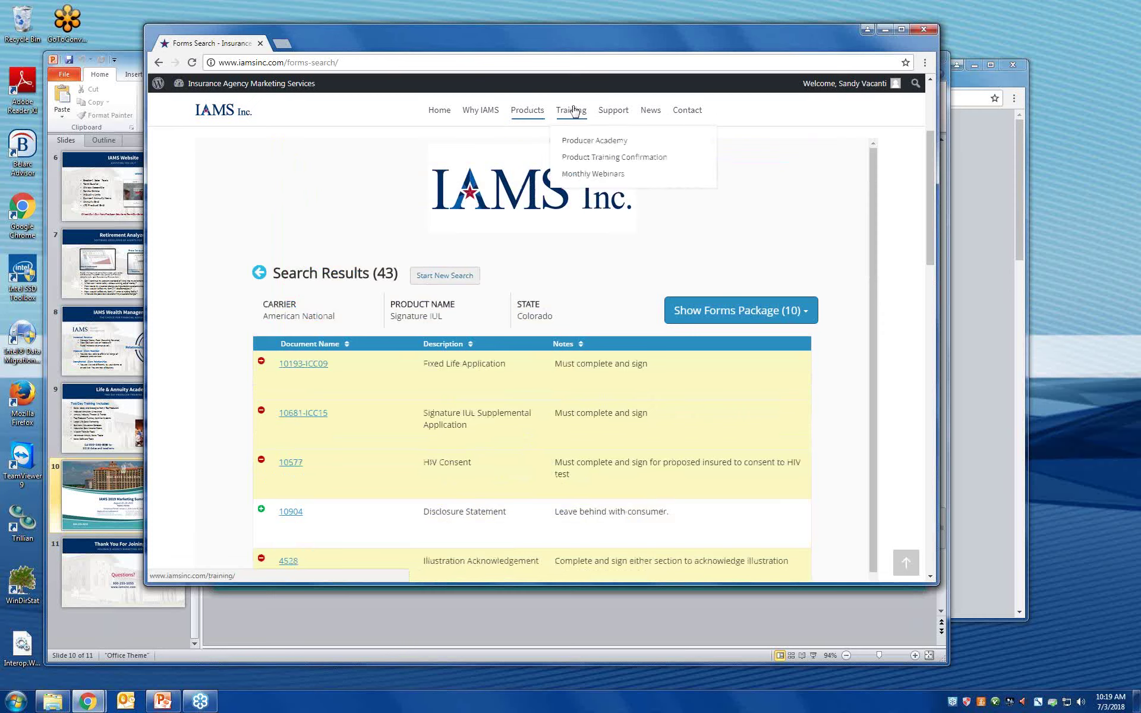
click(578, 176)
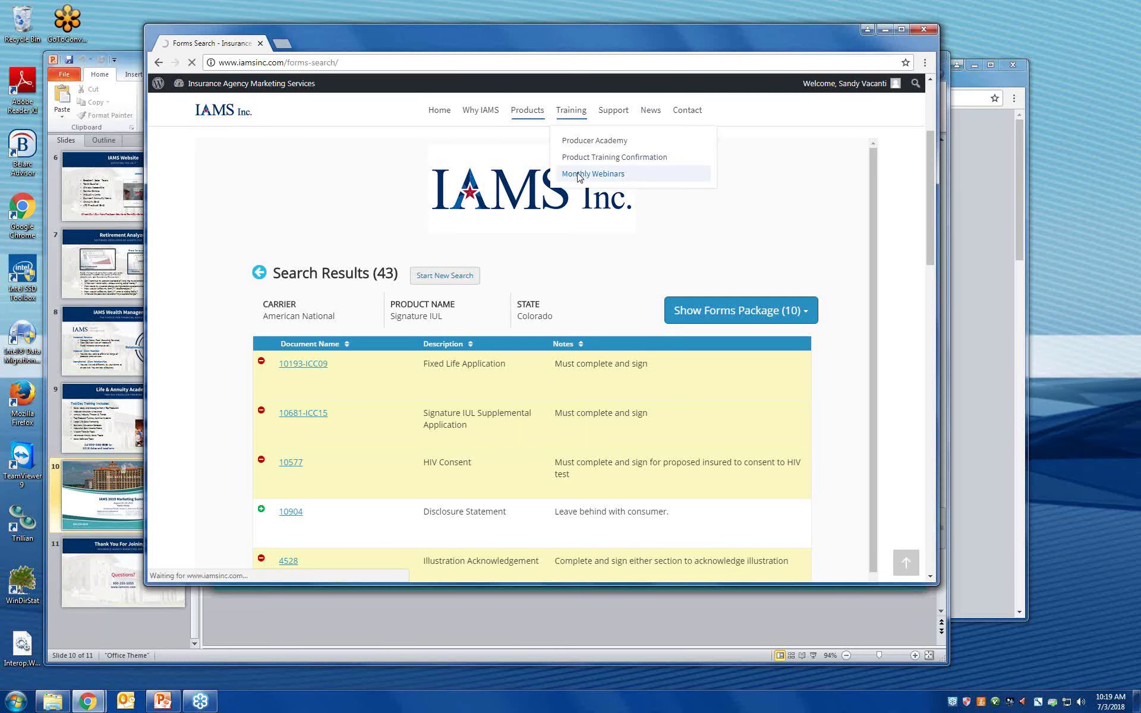
click(579, 176)
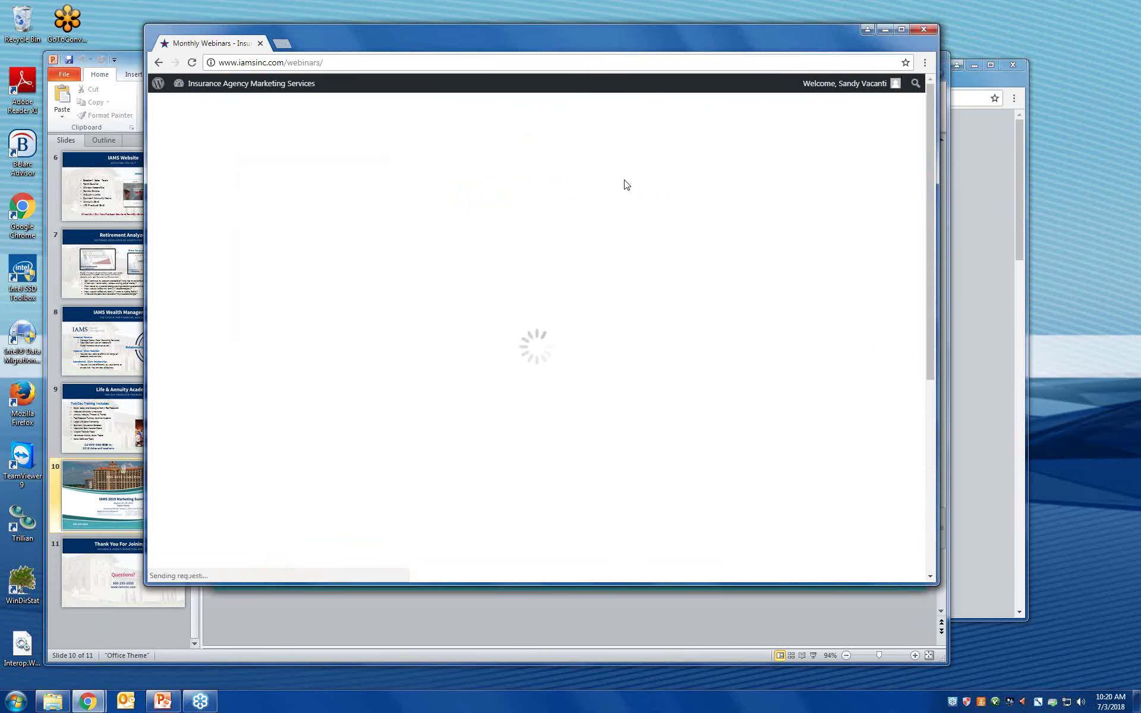
scroll(484, 309, down, 3)
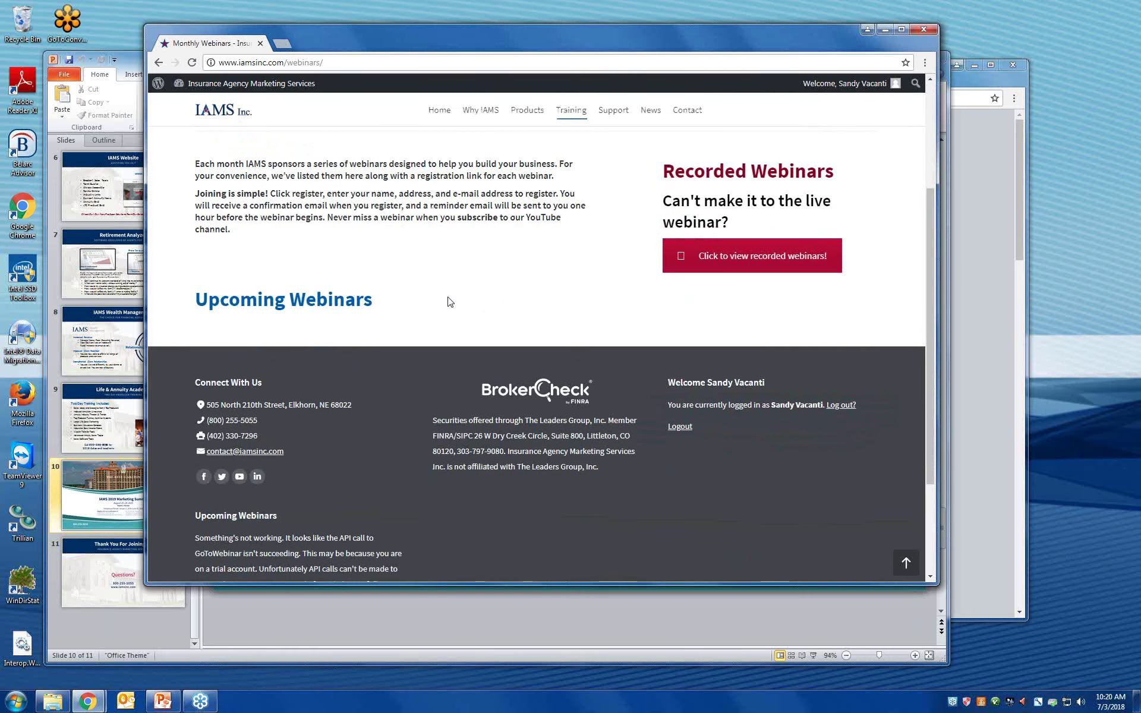
scroll(449, 301, down, 1)
scroll(440, 295, up, 3)
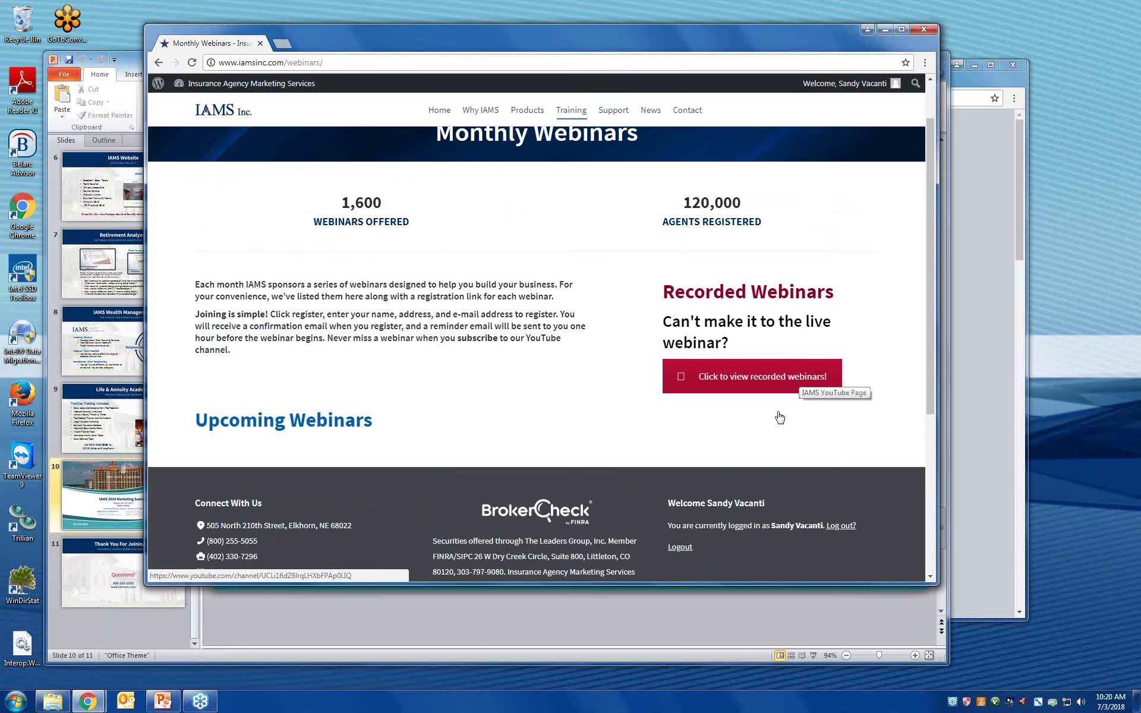
Open the recorded webinars channel on YouTube and look through its uploads, popular uploads, recent activities and annuities sections.
click(762, 381)
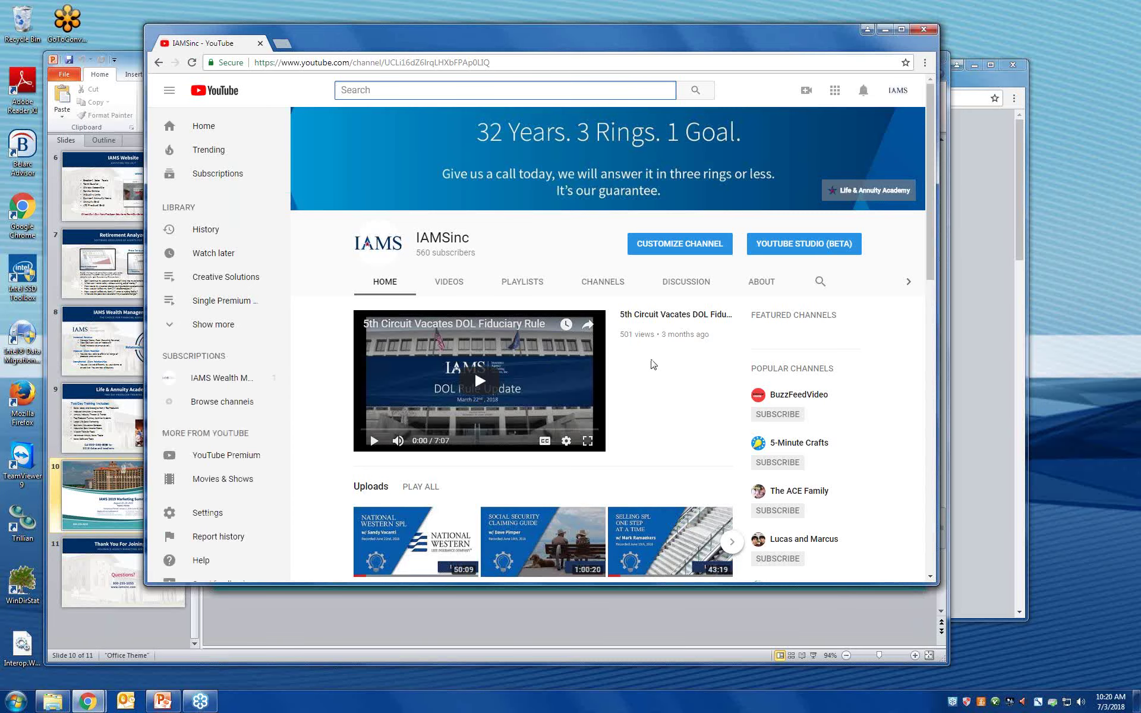
scroll(674, 356, down, 3)
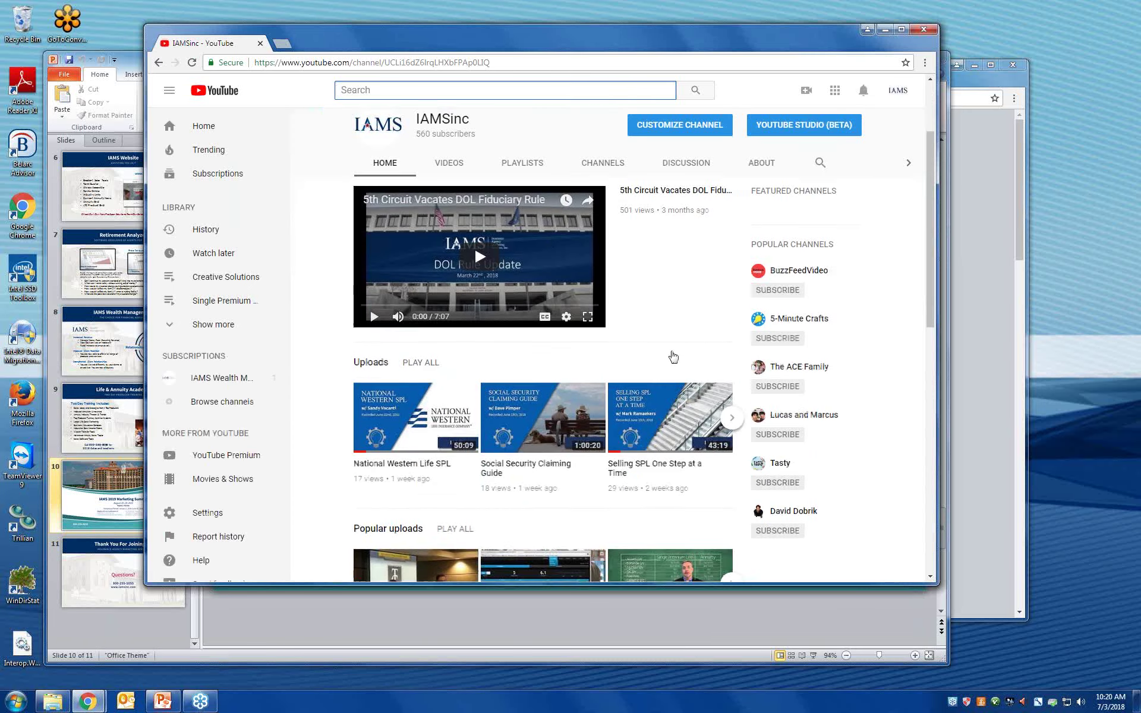
scroll(663, 344, down, 2)
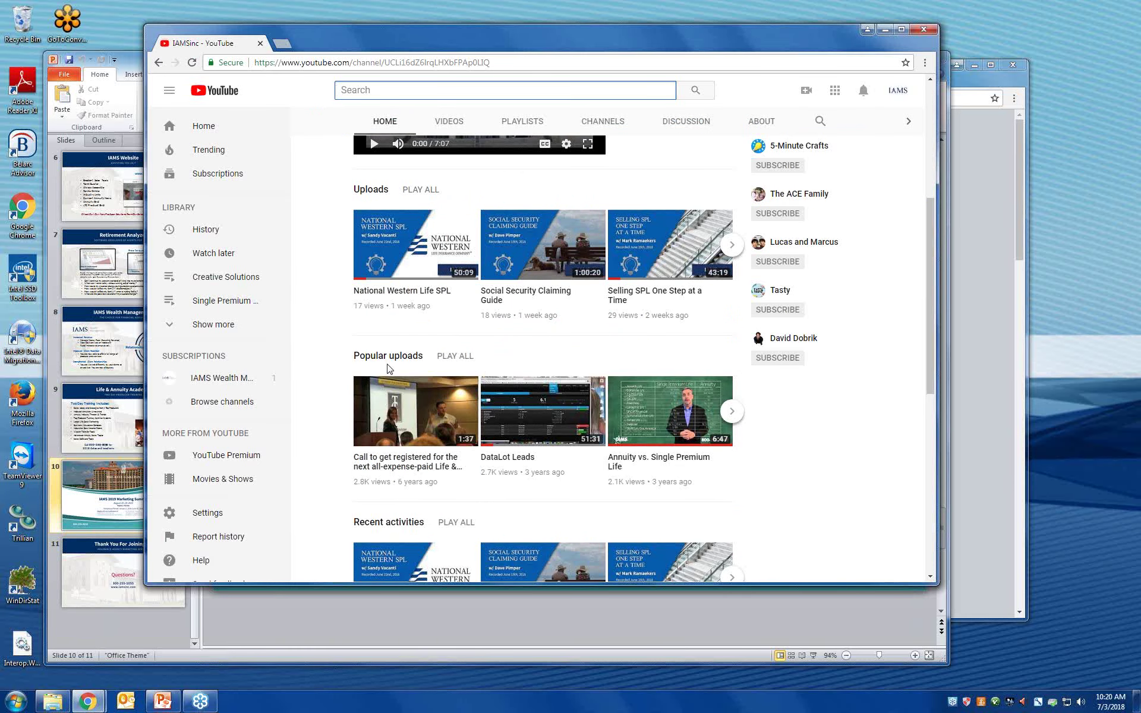
scroll(387, 369, down, 3)
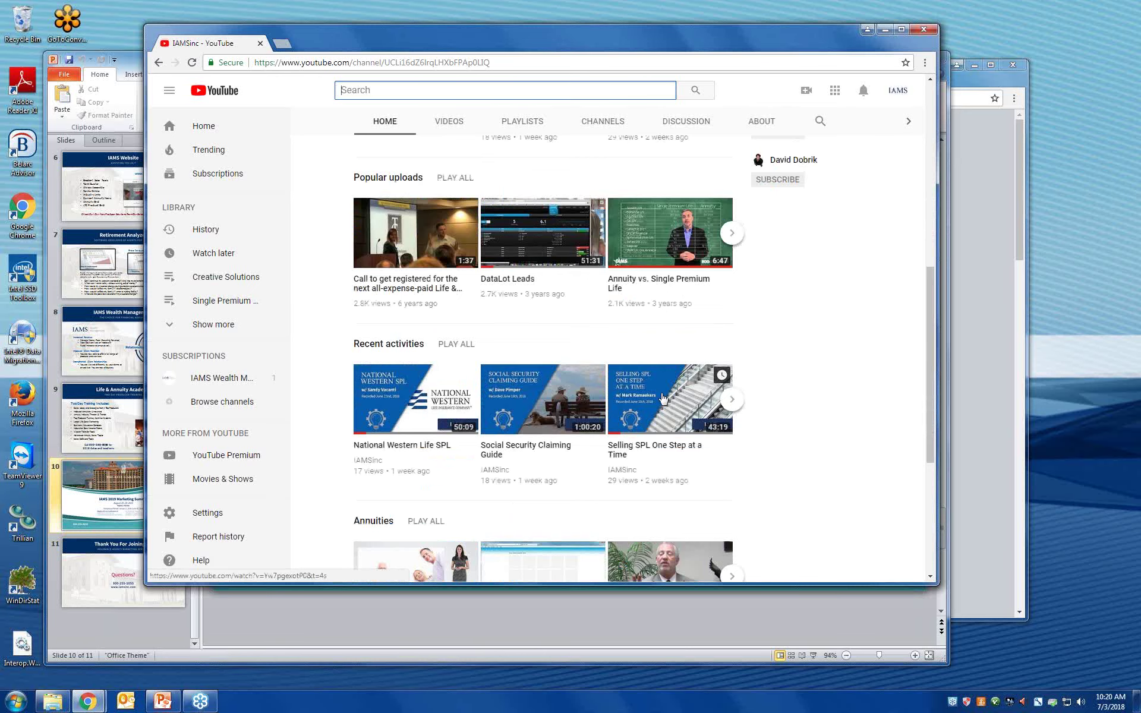
scroll(663, 397, down, 3)
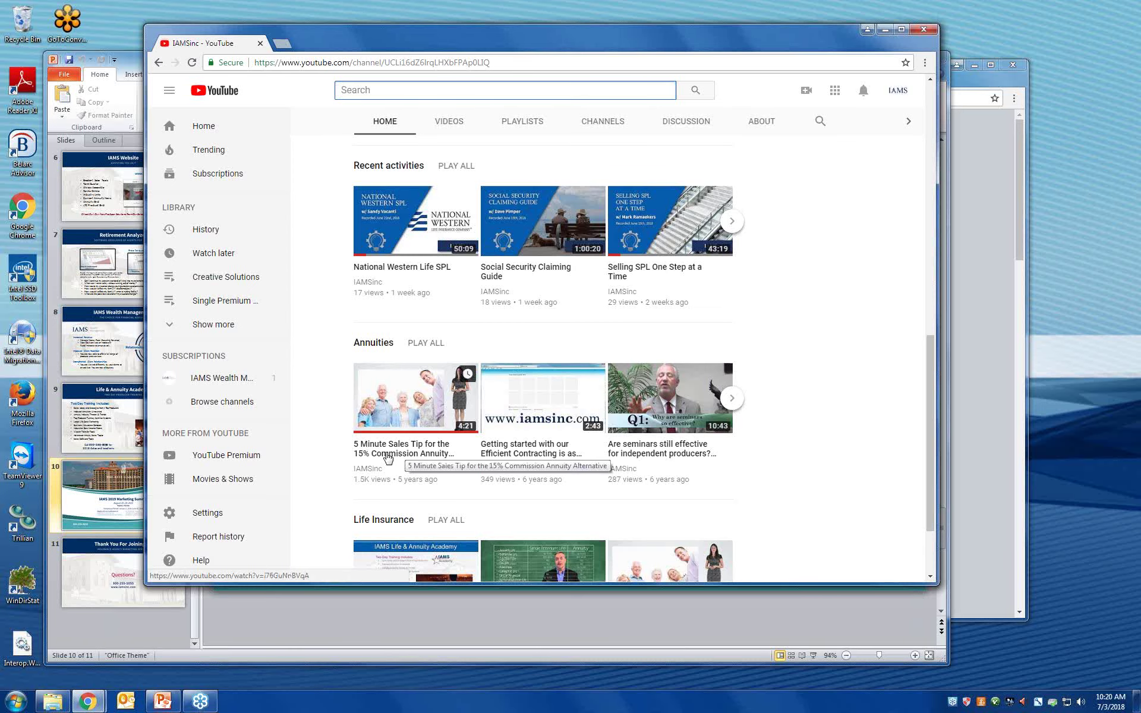
scroll(388, 456, down, 2)
scroll(387, 457, up, 7)
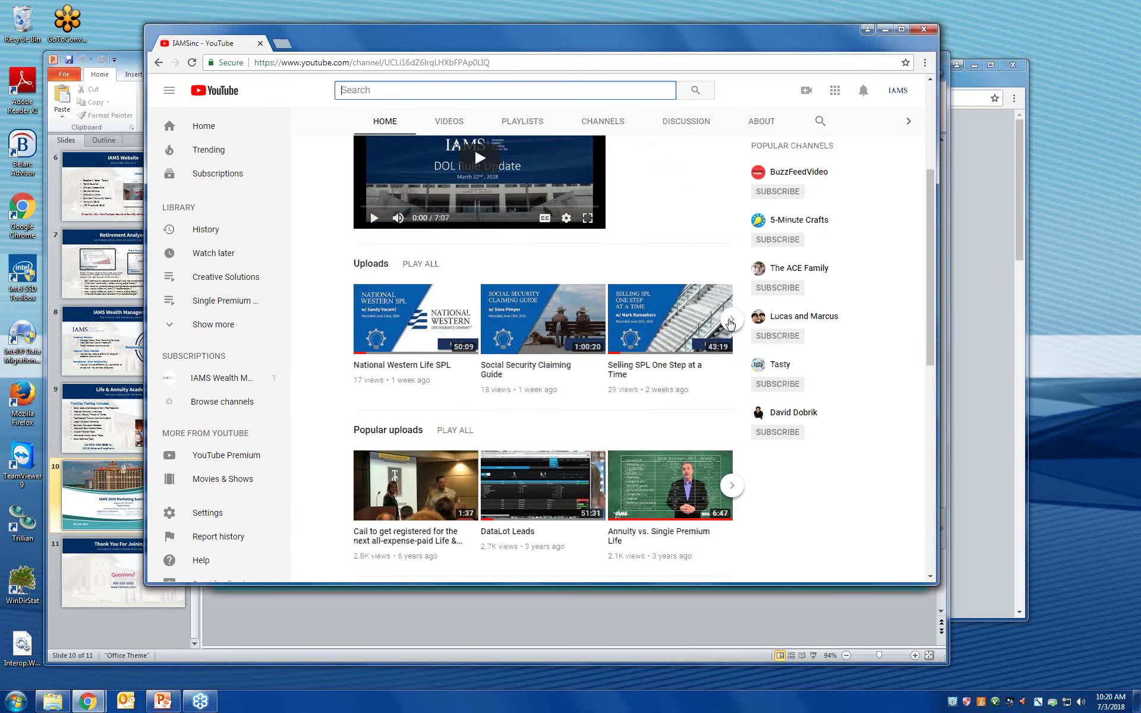
Browse further videos in the channel's Uploads and Popular uploads rows.
click(730, 321)
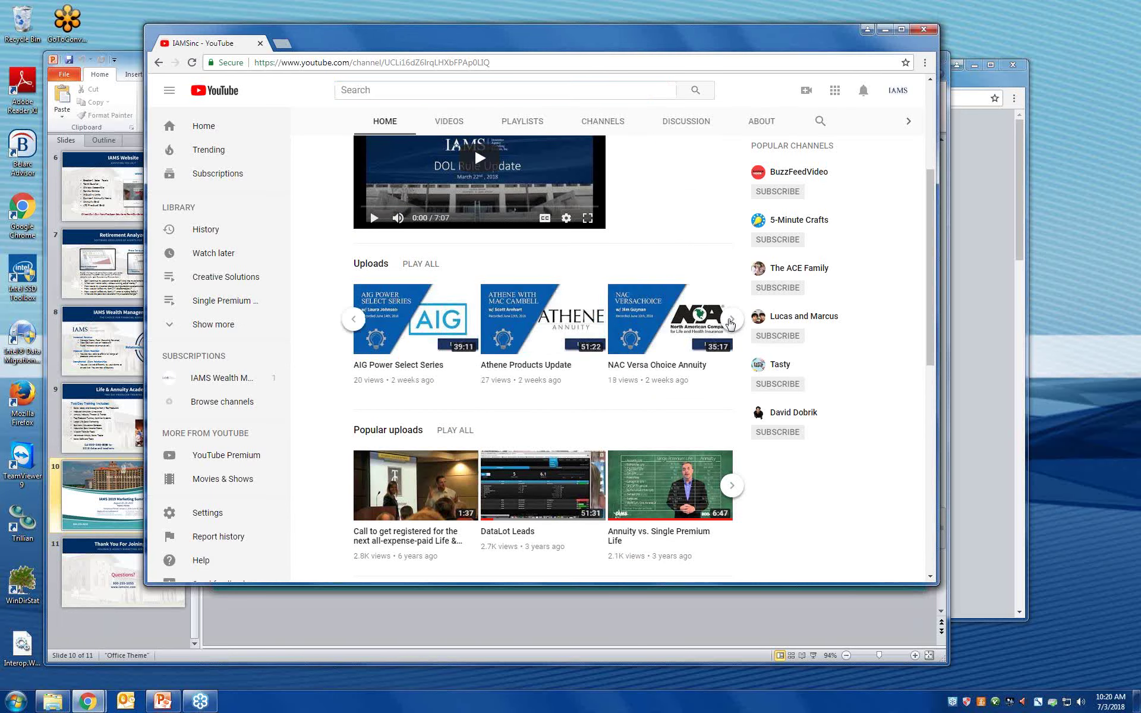
click(732, 322)
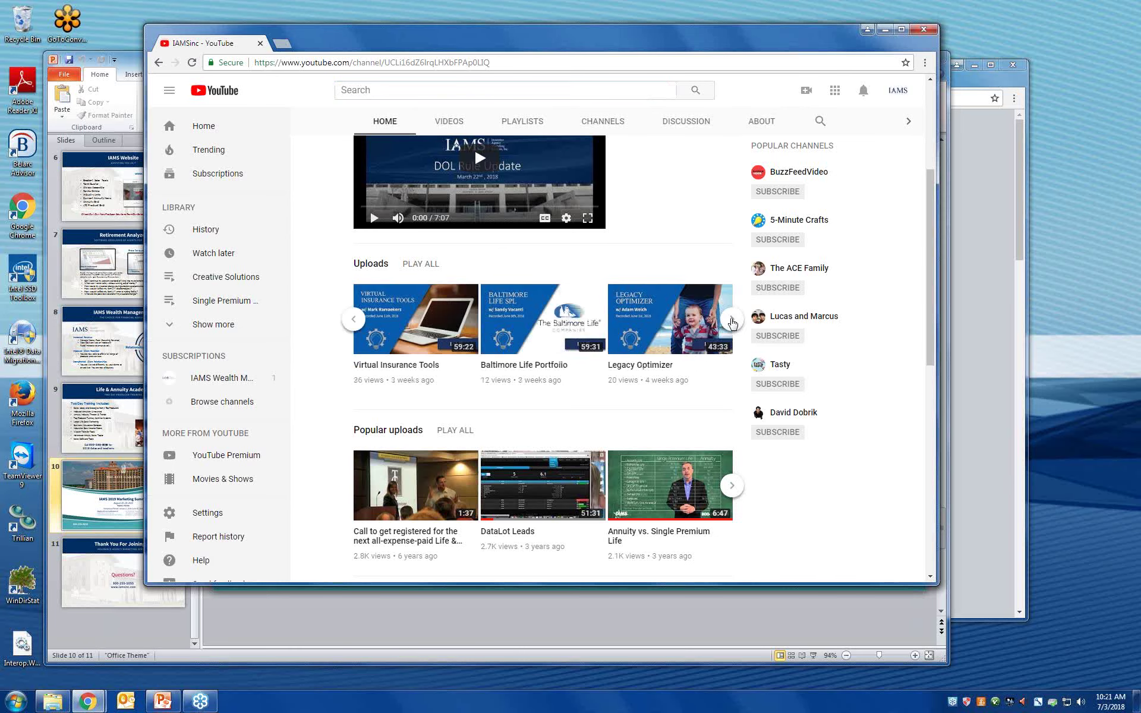
click(731, 322)
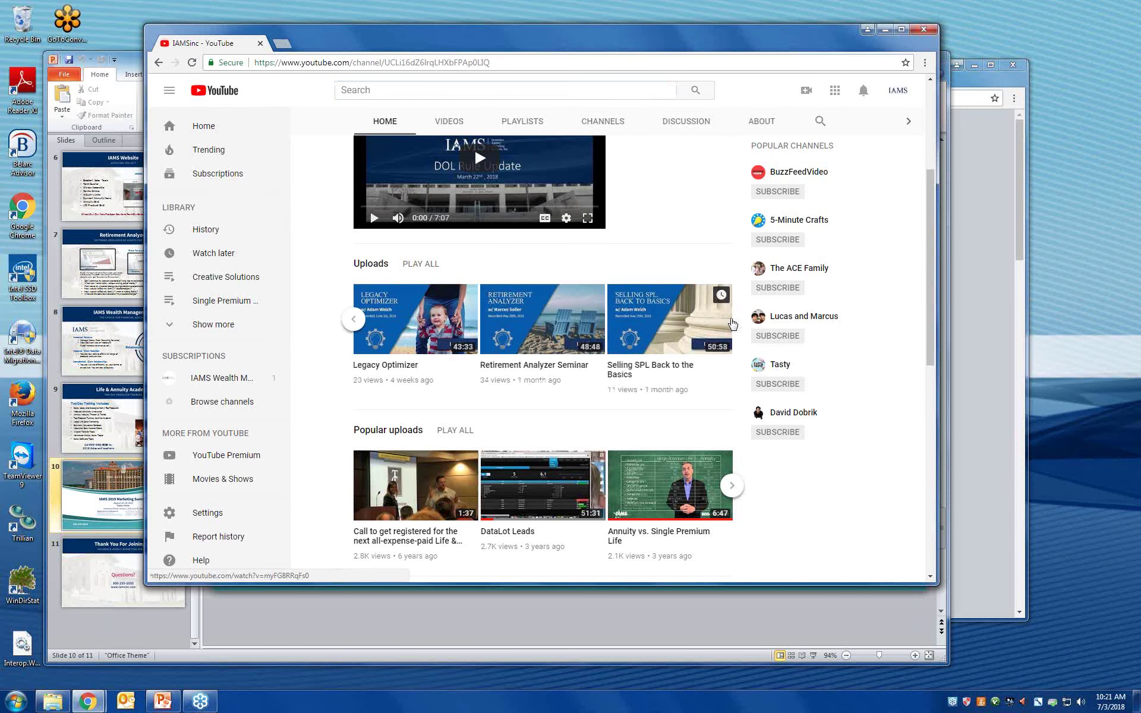
click(732, 486)
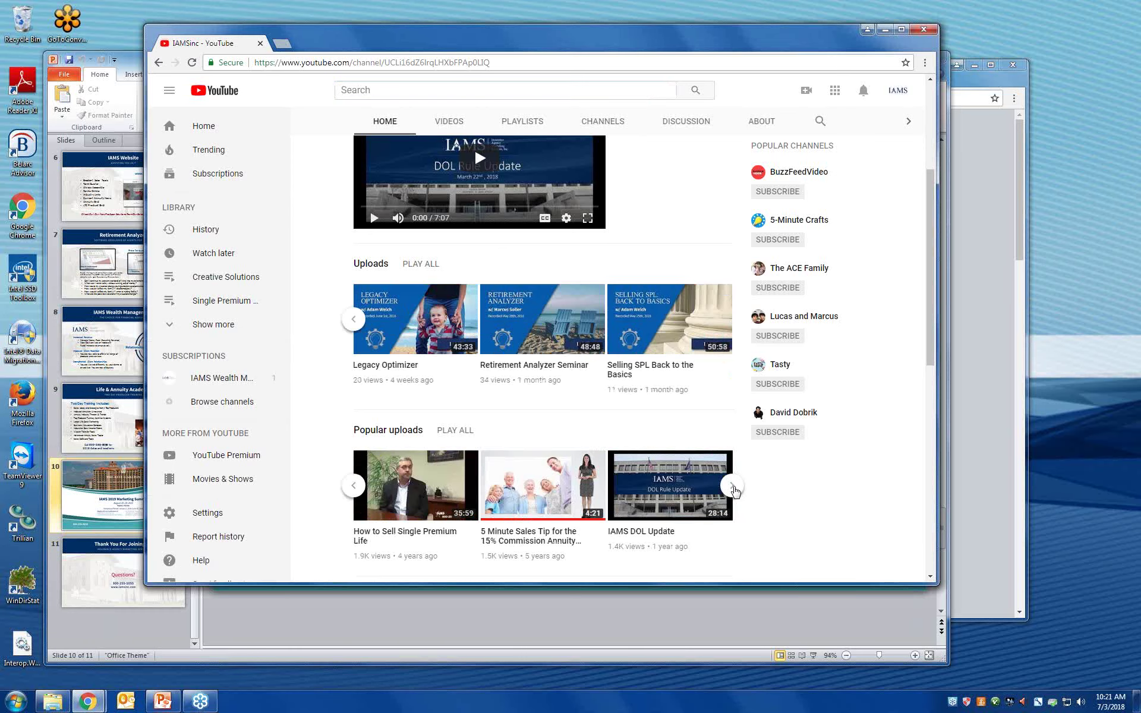
click(733, 486)
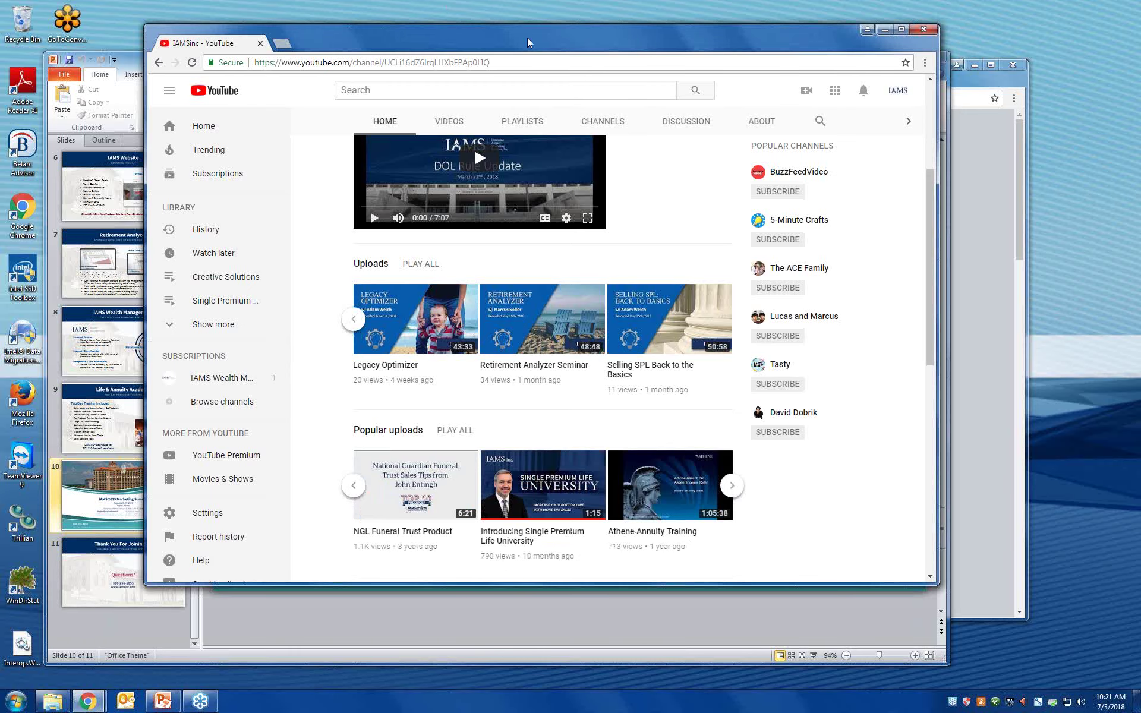
drag(522, 30, 513, 157)
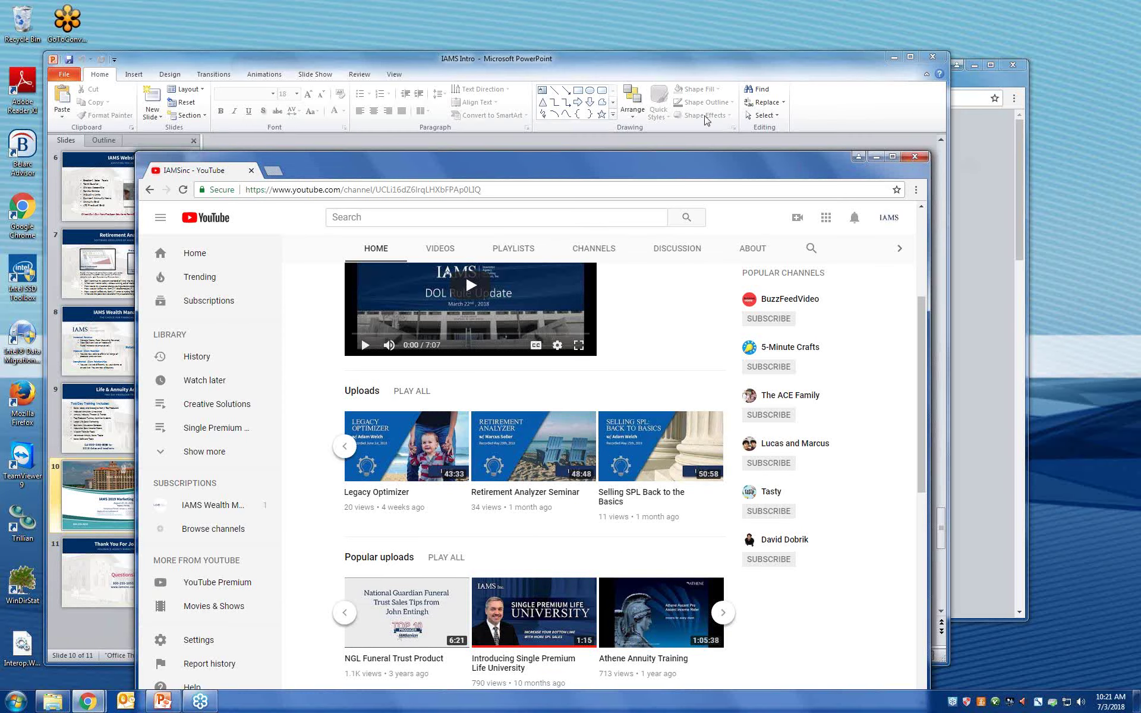
drag(698, 169, 704, 78)
mouse_move(87, 702)
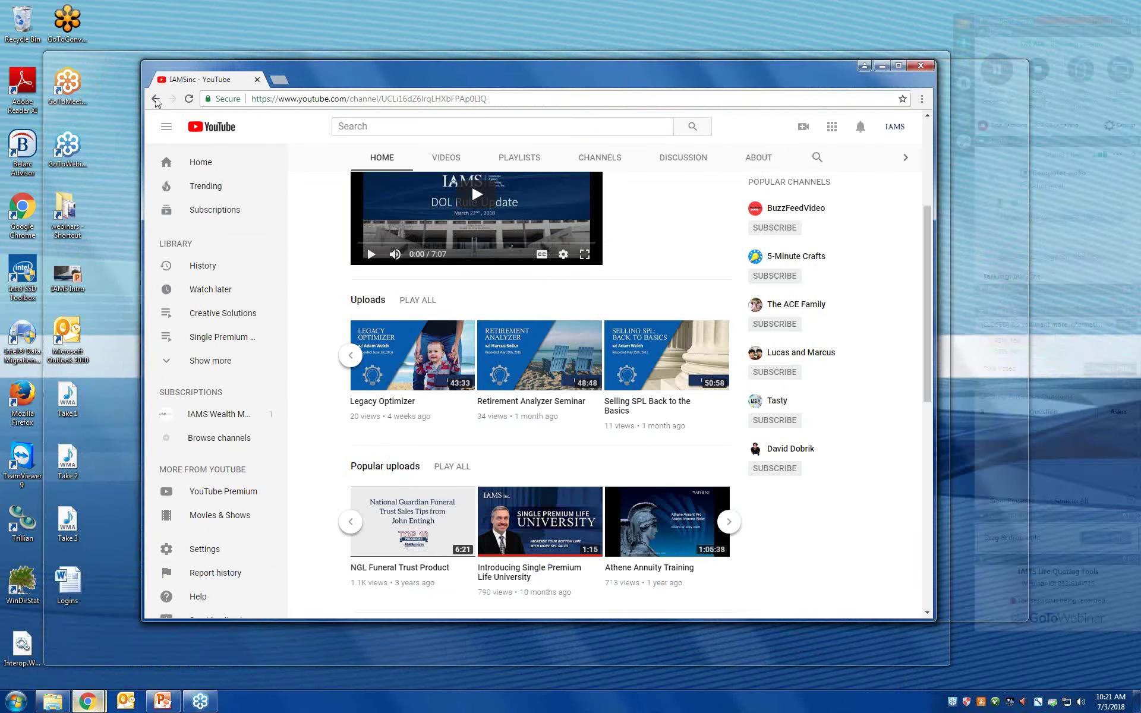
Return to the IAMS Monthly Webinars page and open the Product Training Confirmation page.
click(156, 100)
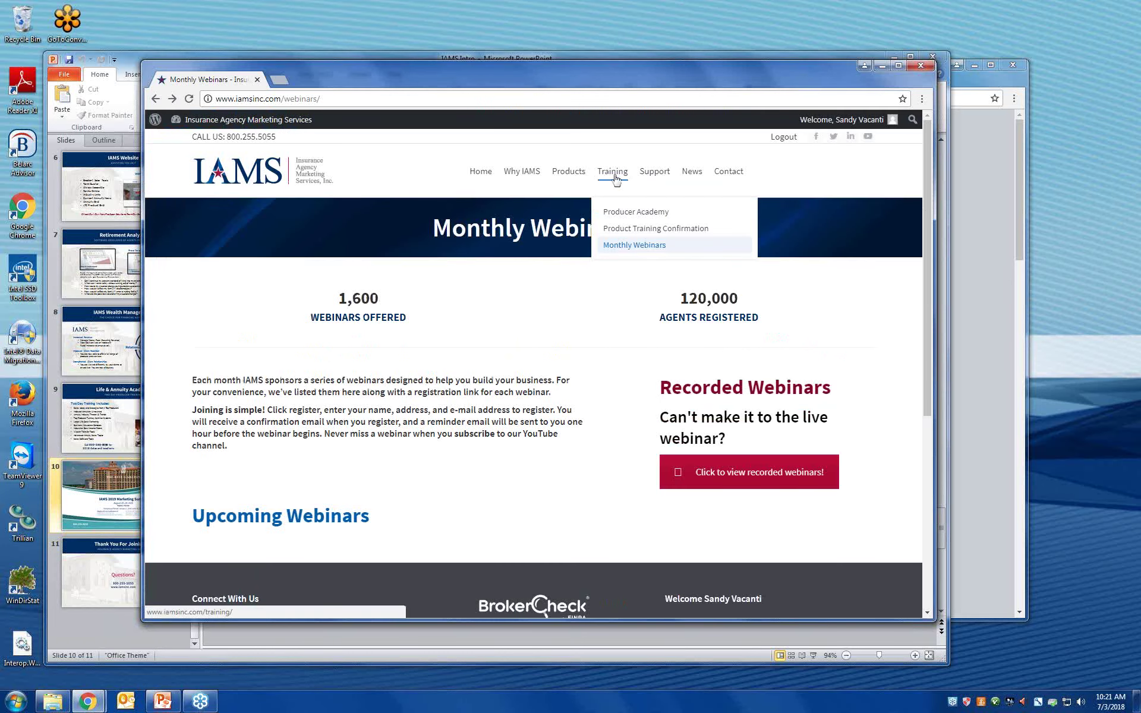
click(617, 231)
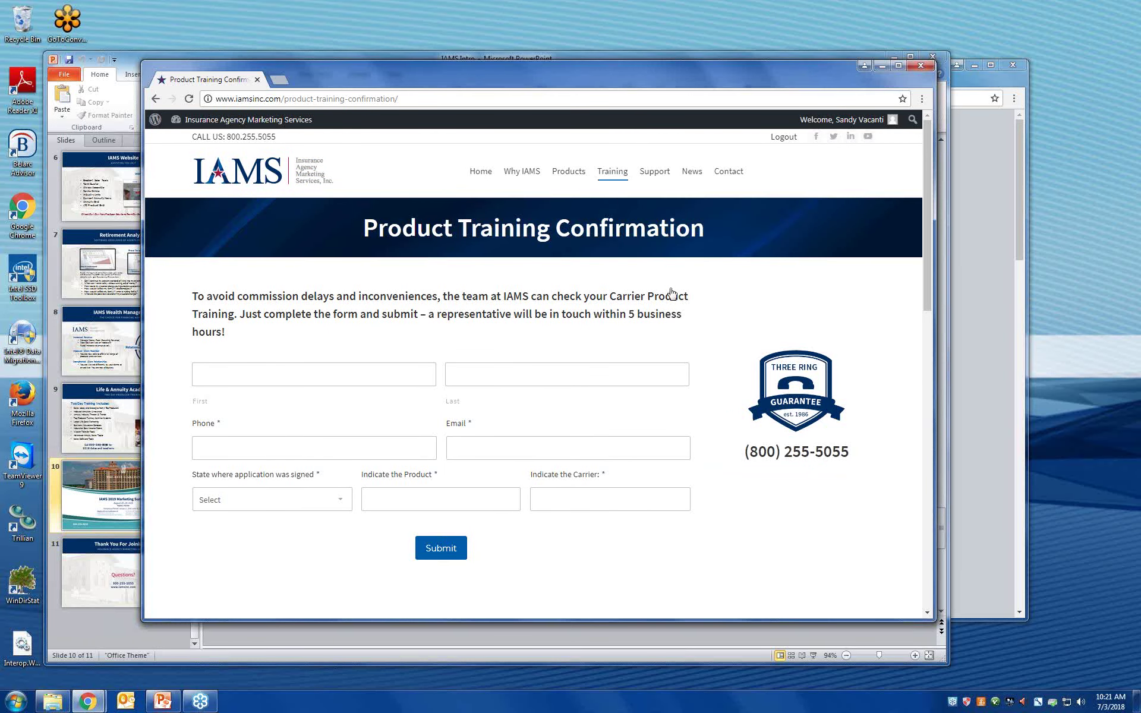
Open the Sales Resources Library and go to its Fact Finders section.
mouse_move(655, 172)
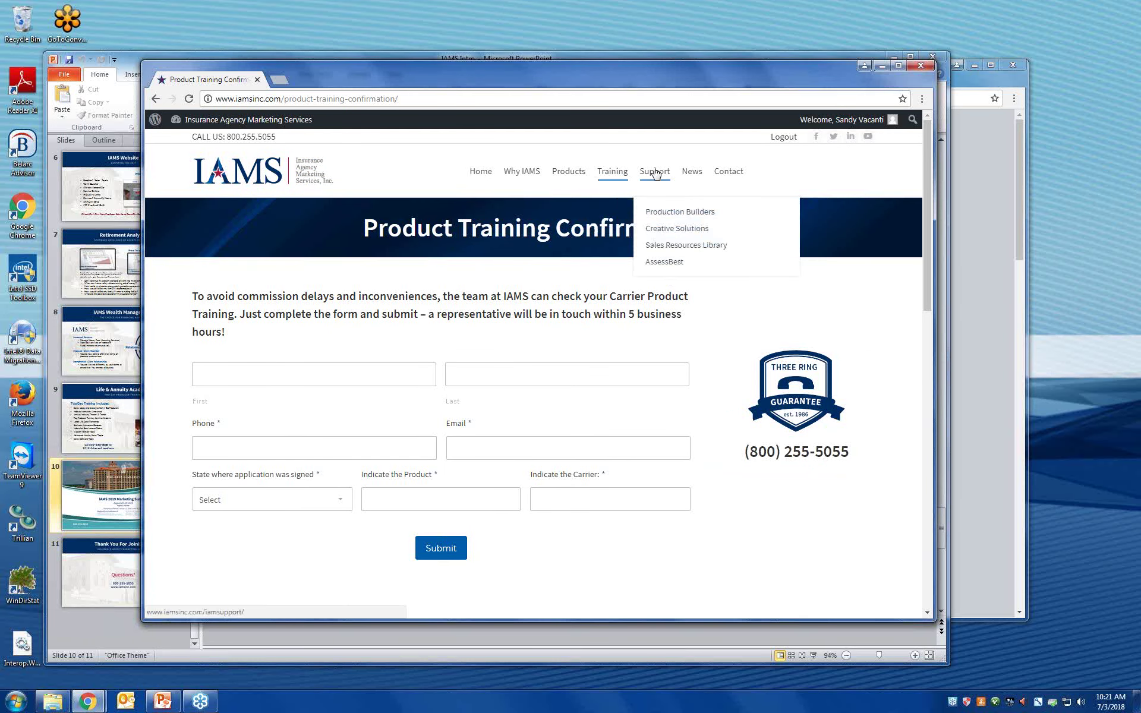
click(677, 249)
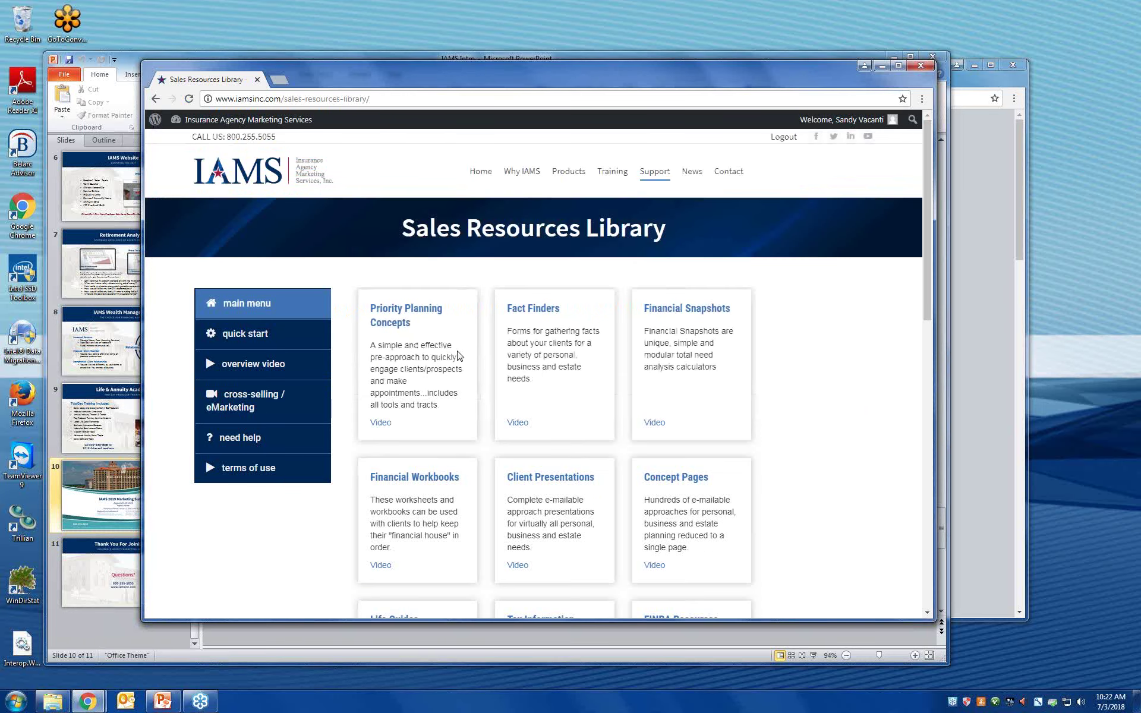
click(545, 321)
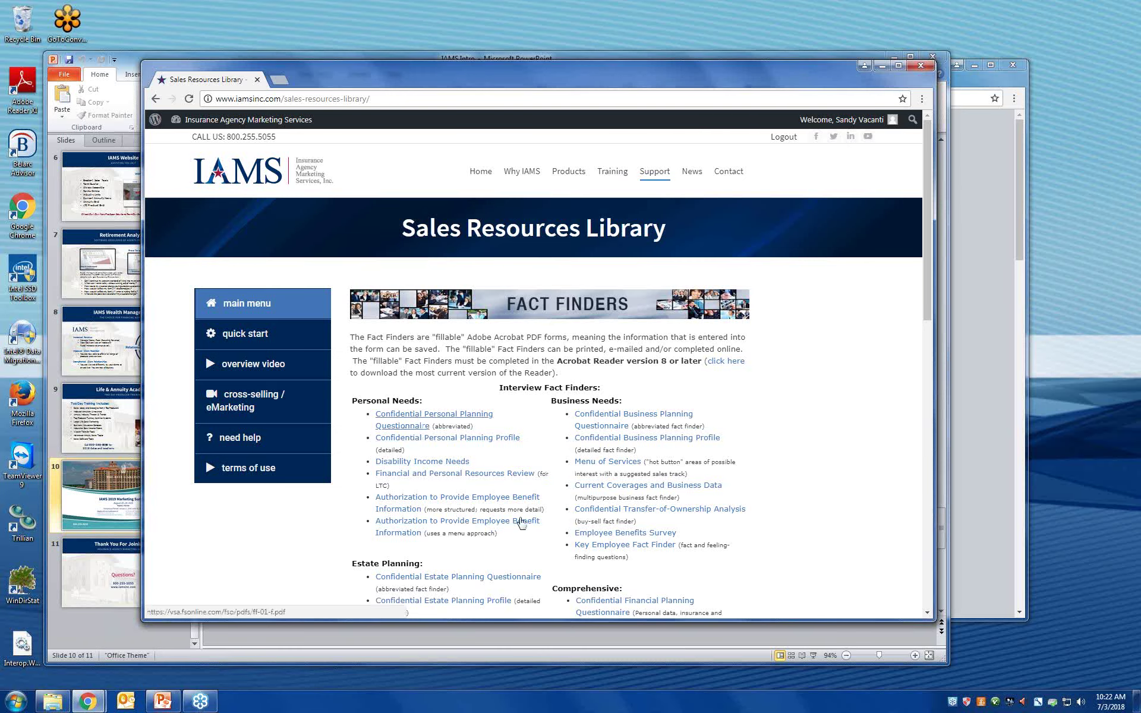
Open the Estate Planning Fact Finder, examine its fillable sections, and return to the Fact Finders list.
scroll(522, 520, down, 3)
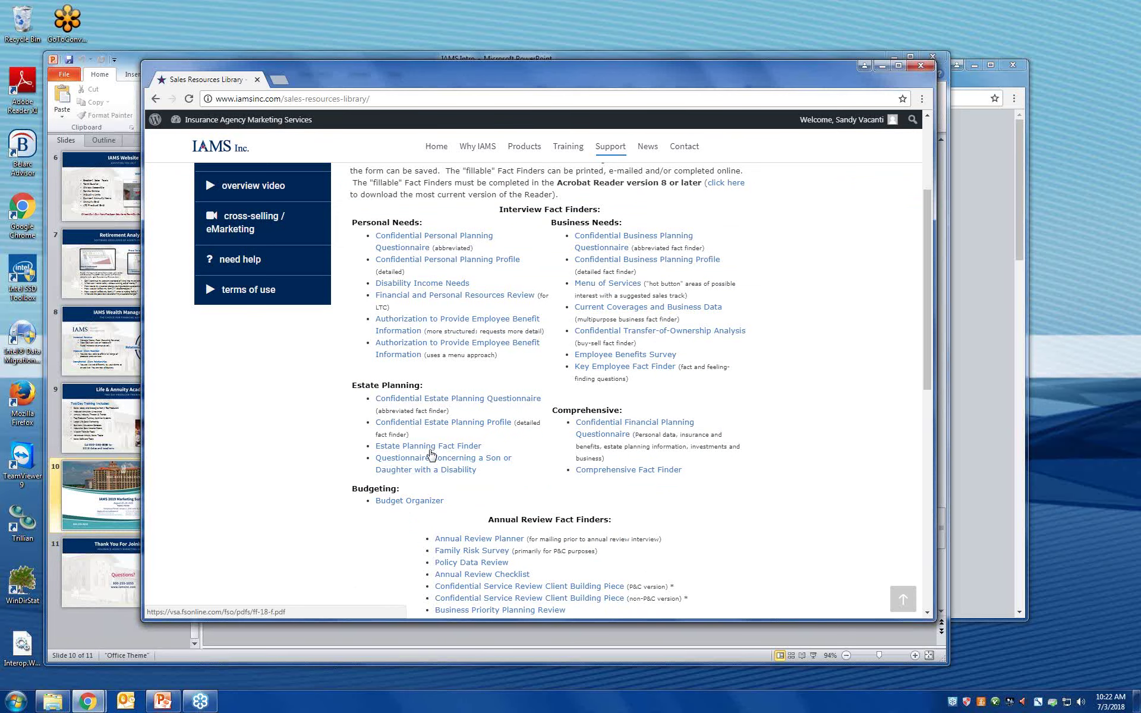
click(434, 452)
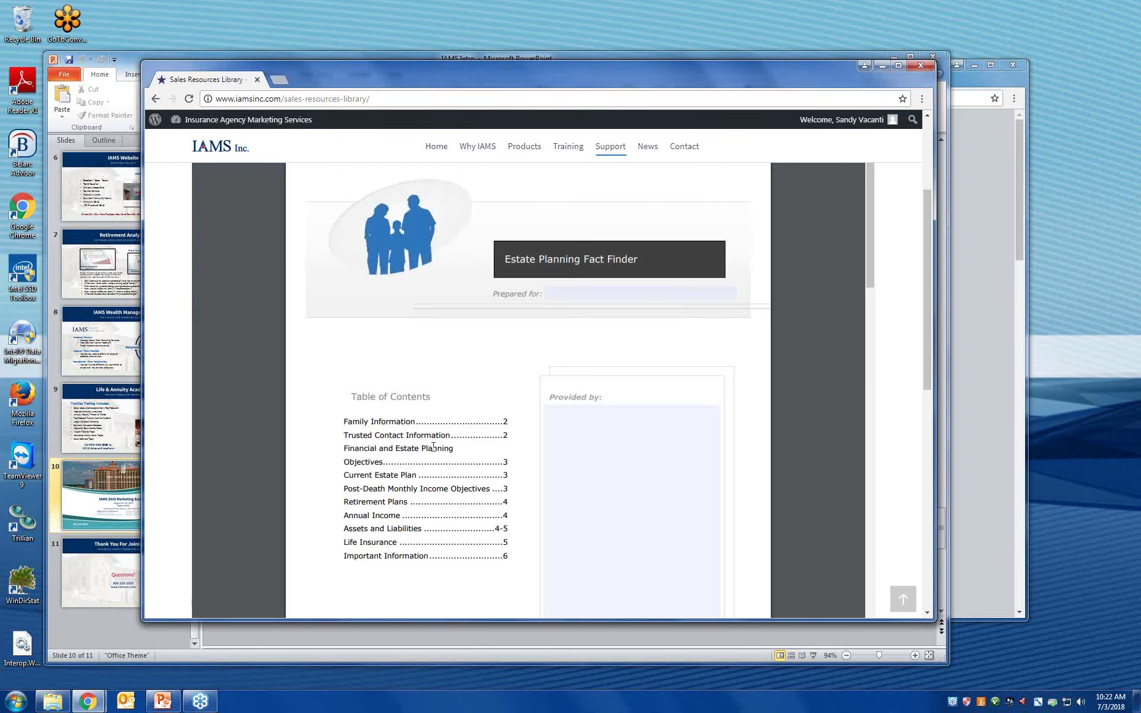
scroll(475, 428, down, 8)
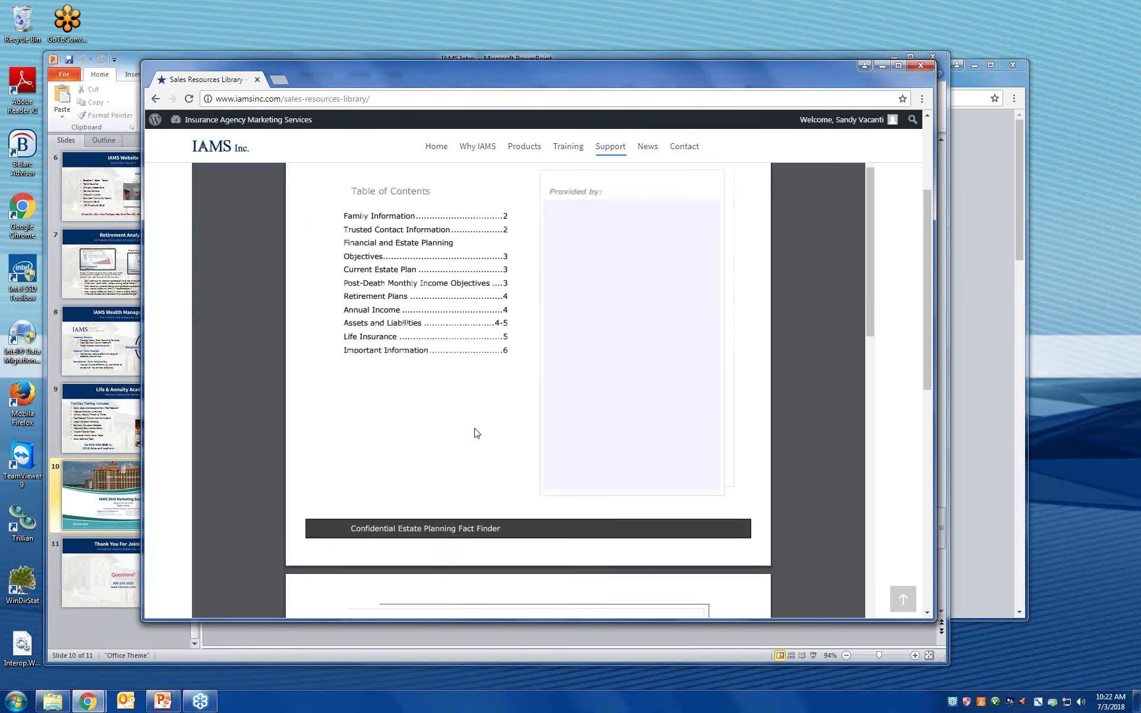
scroll(475, 429, down, 3)
scroll(475, 429, down, 1)
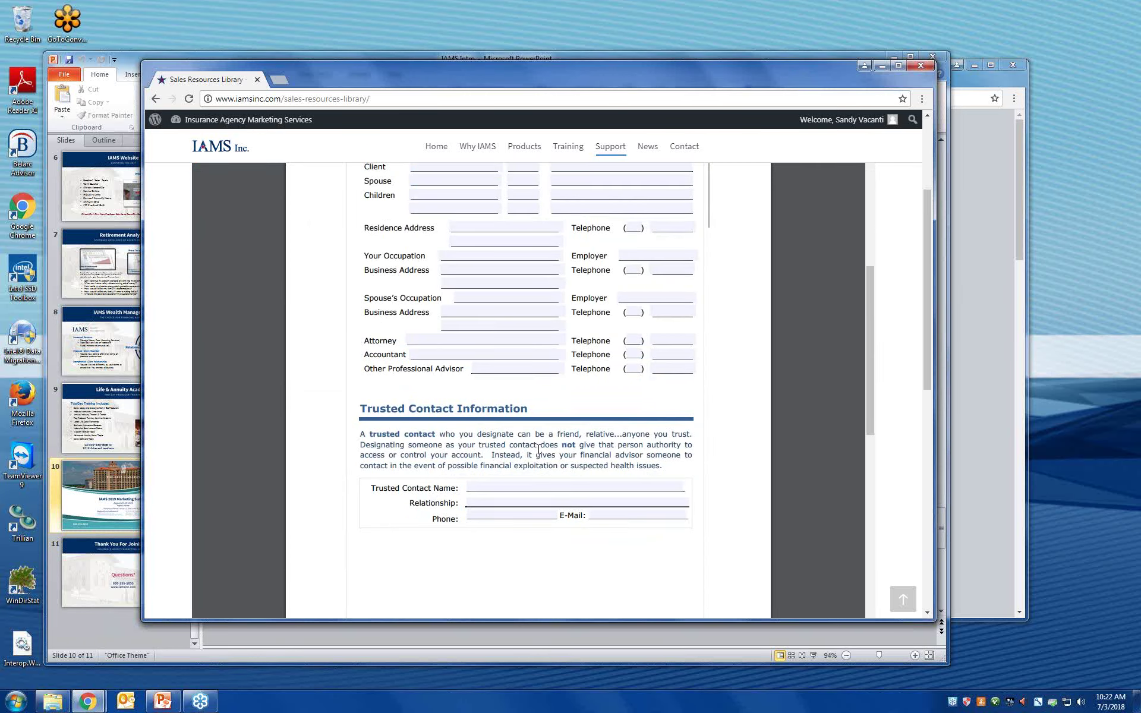
scroll(533, 465, up, 4)
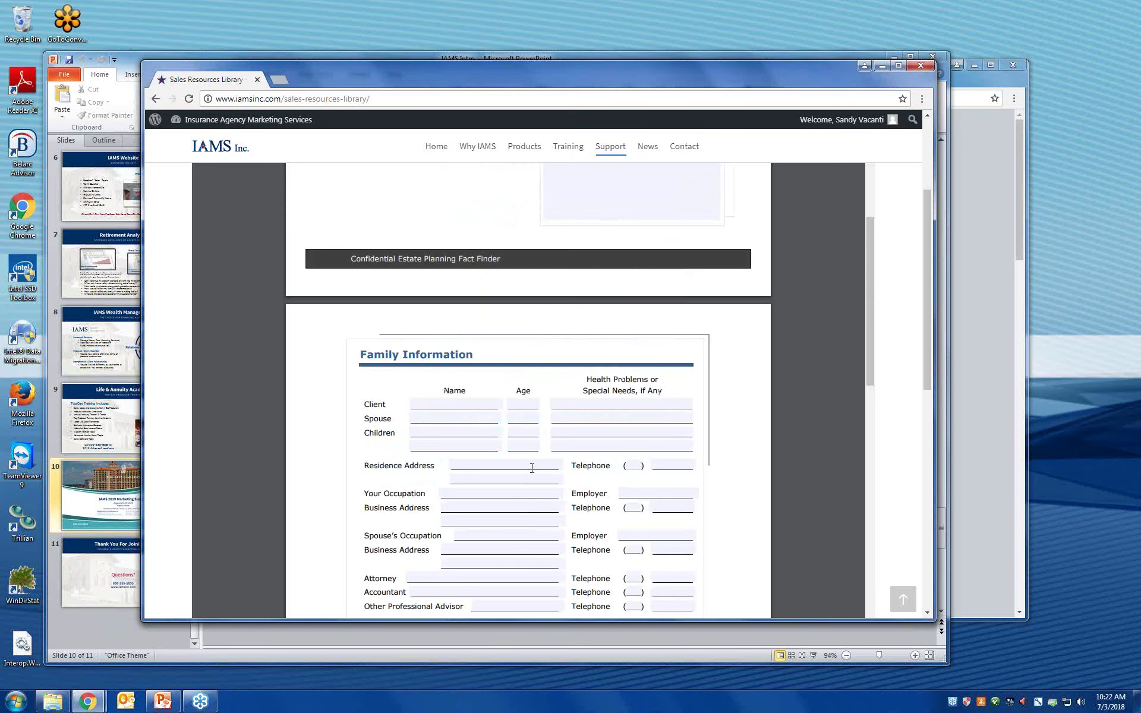
scroll(531, 470, down, 14)
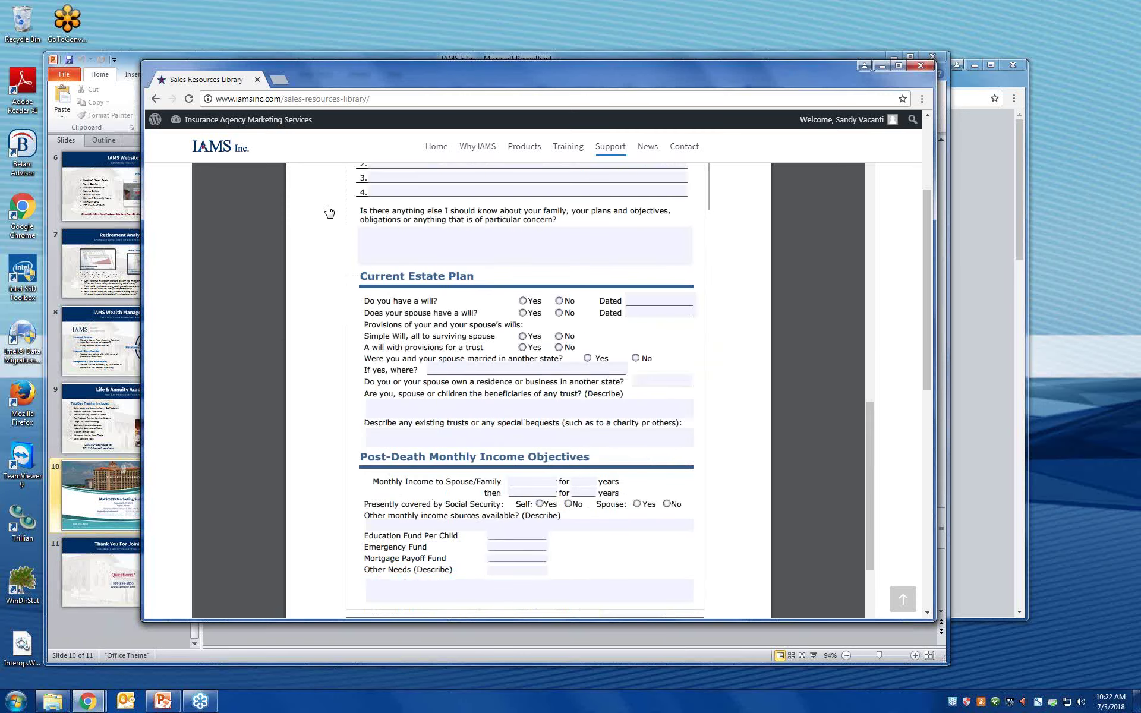
click(155, 100)
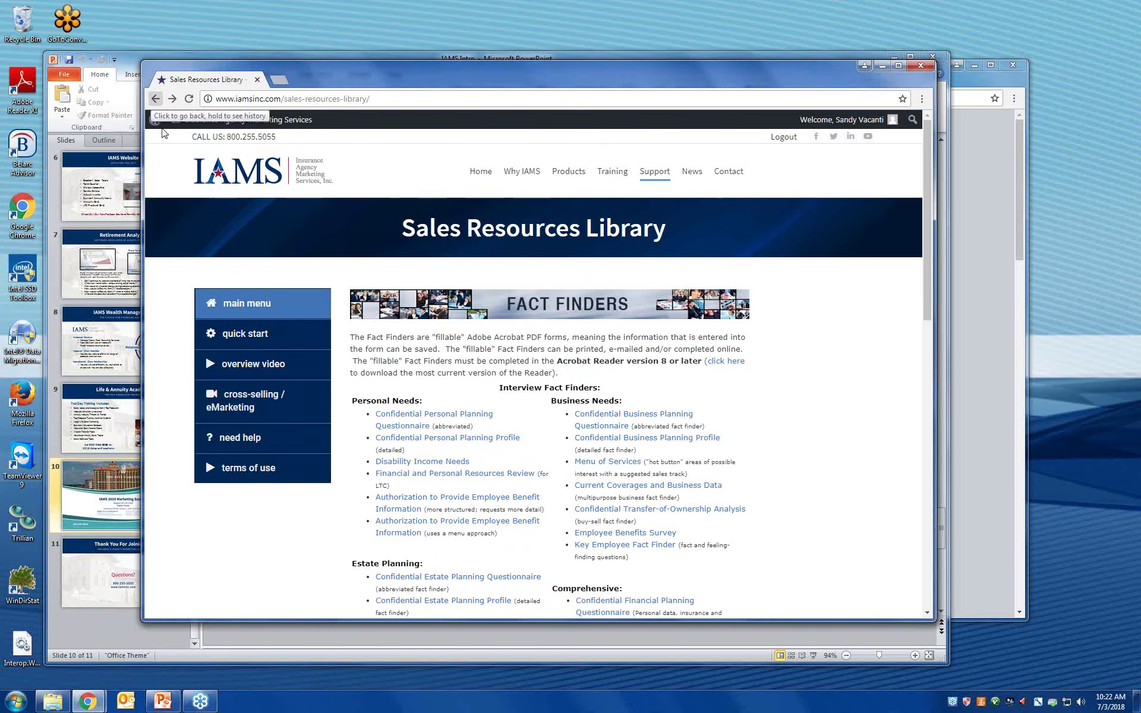
mouse_move(159, 119)
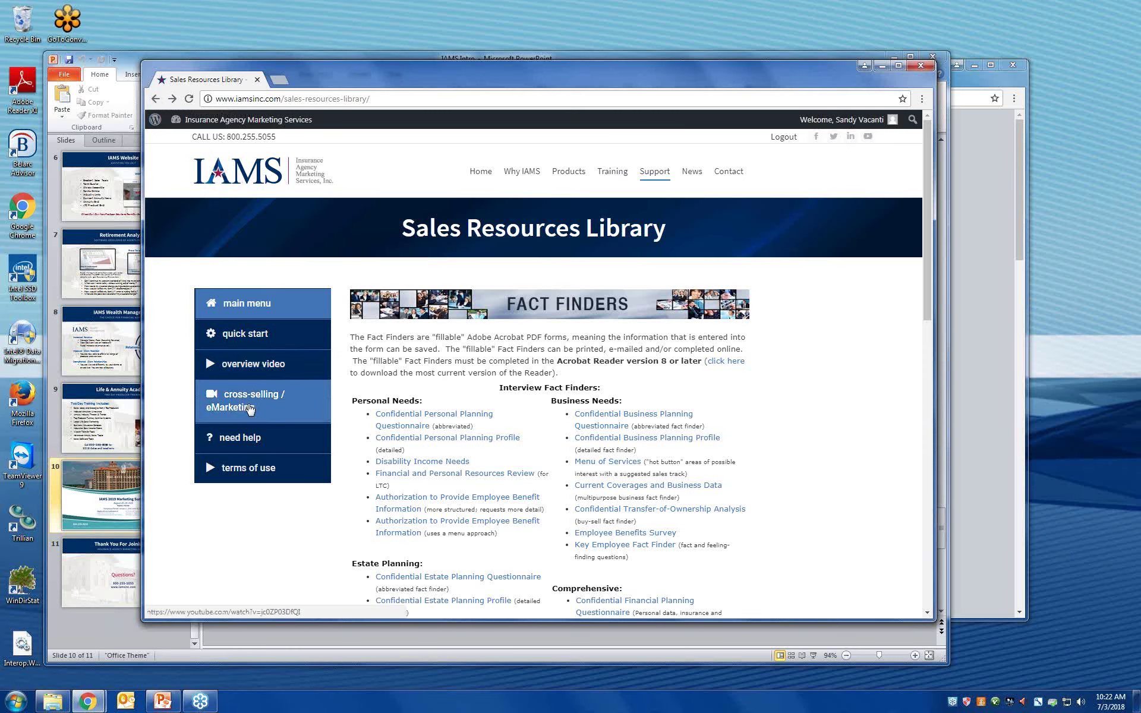
Return to the Sales Resources Library main menu and open the Client Presentations section.
click(157, 100)
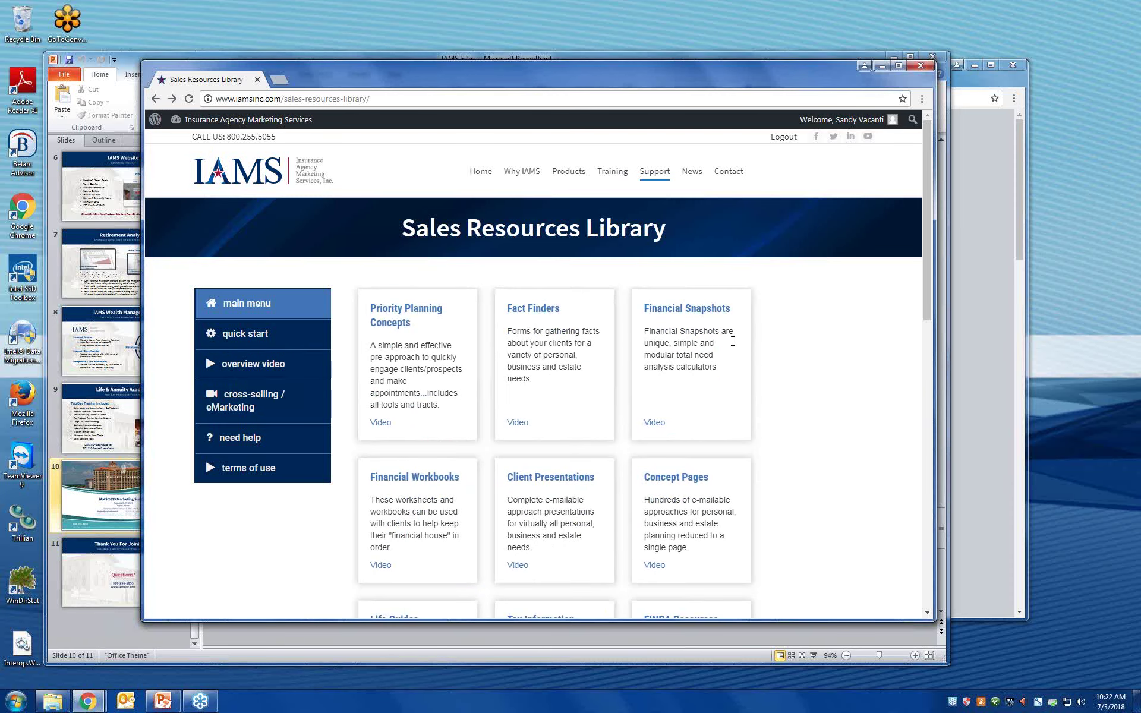
scroll(558, 472, down, 1)
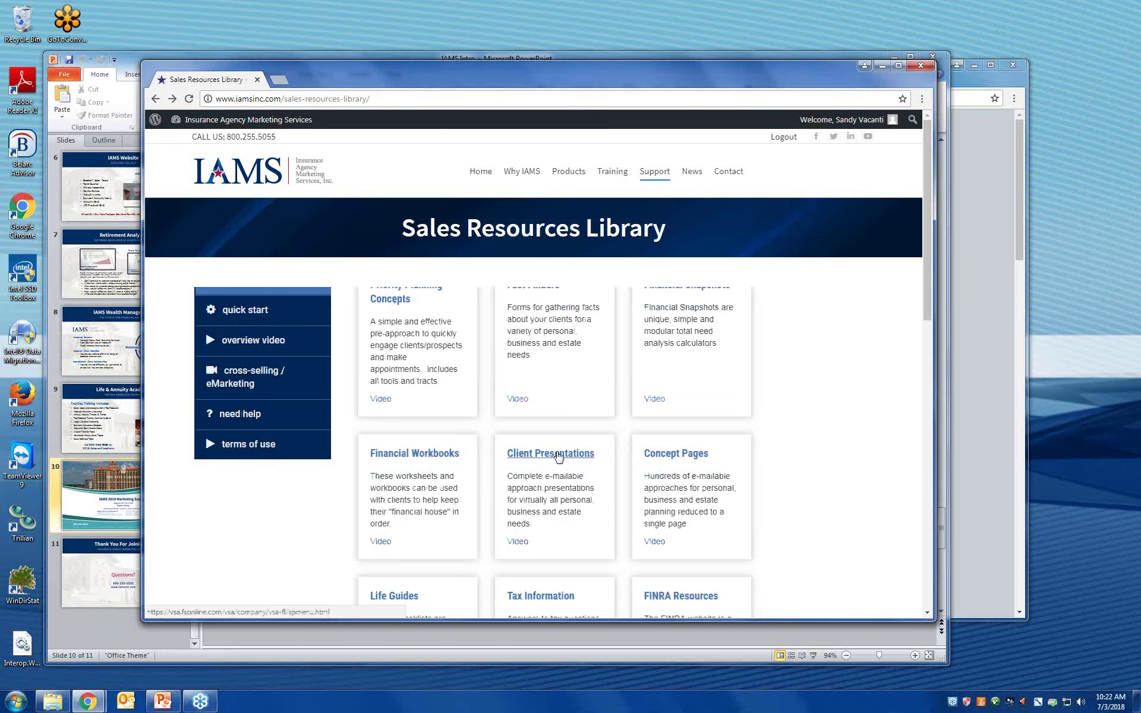
click(558, 454)
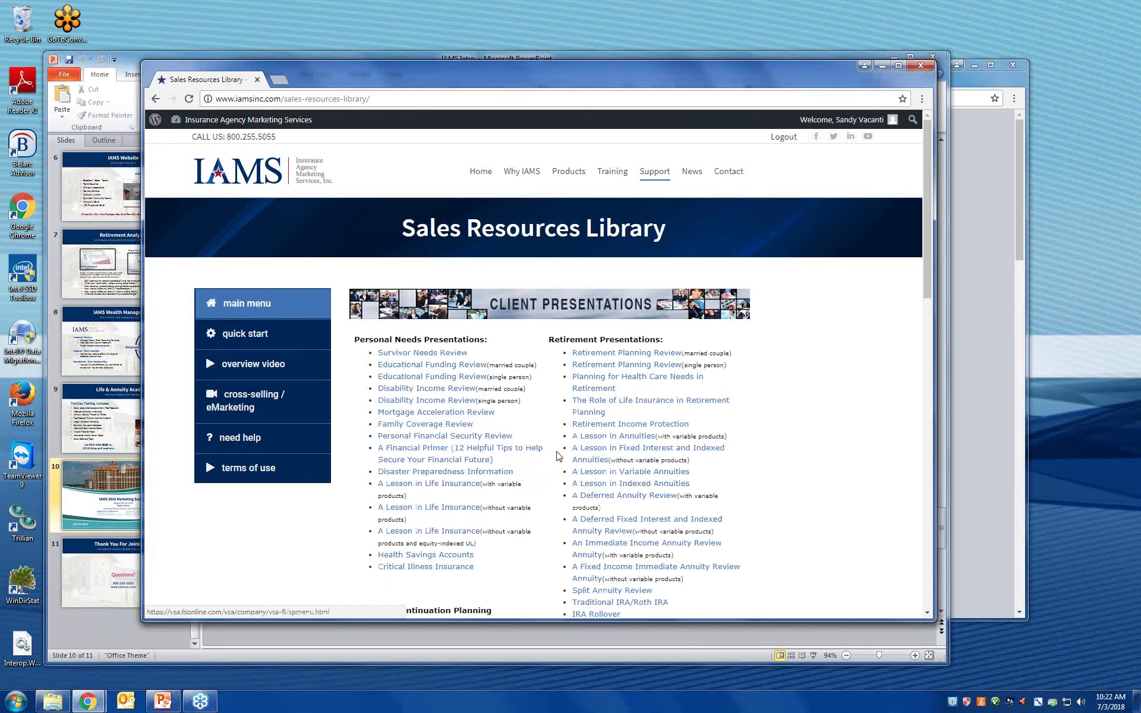
Open the Educational Funding Review (married couple) and Family Coverage Review presentations in turn, returning to the Client Presentations list each time.
click(435, 365)
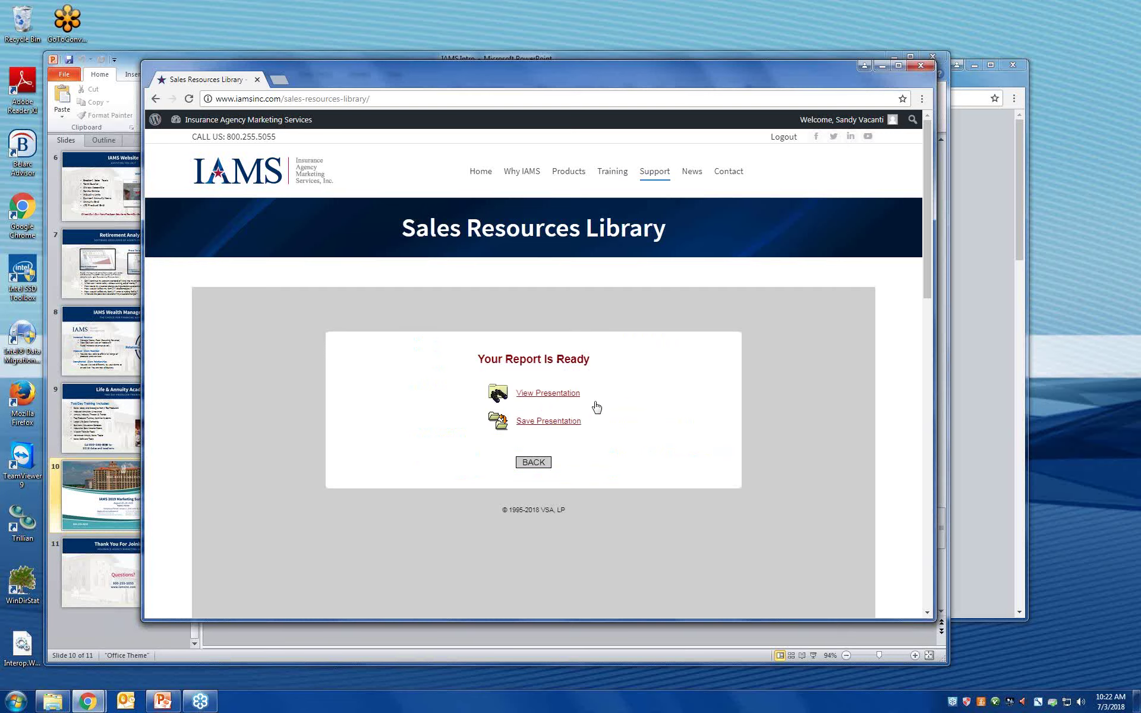
click(158, 99)
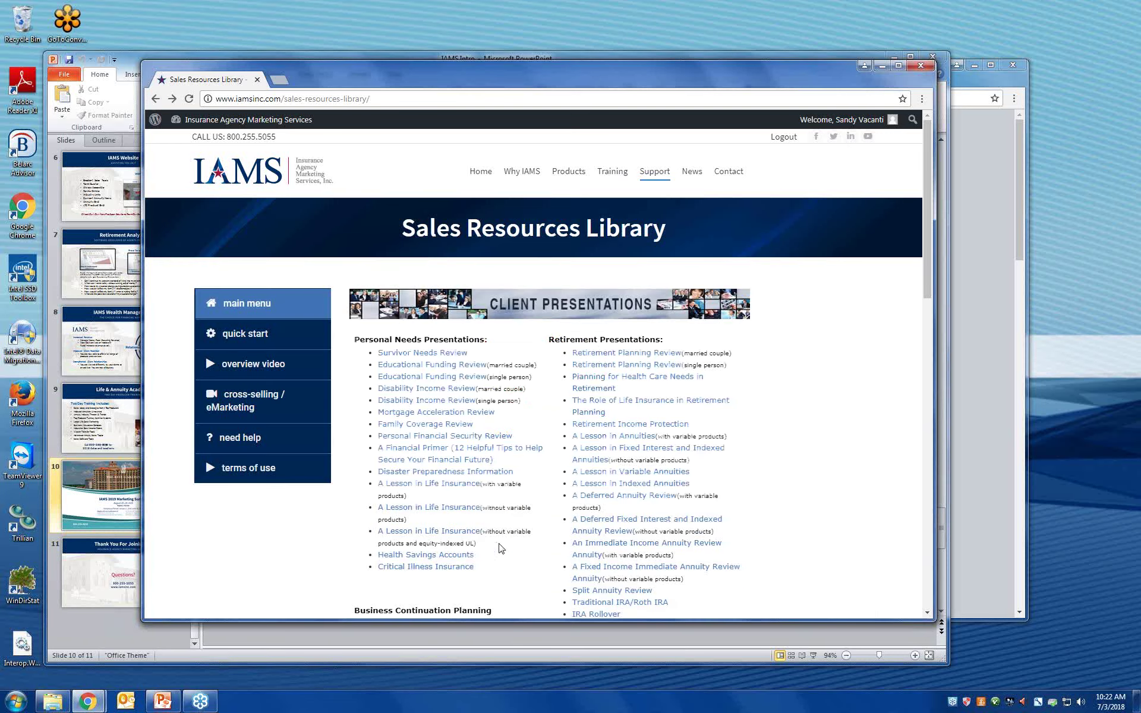
scroll(502, 548, down, 1)
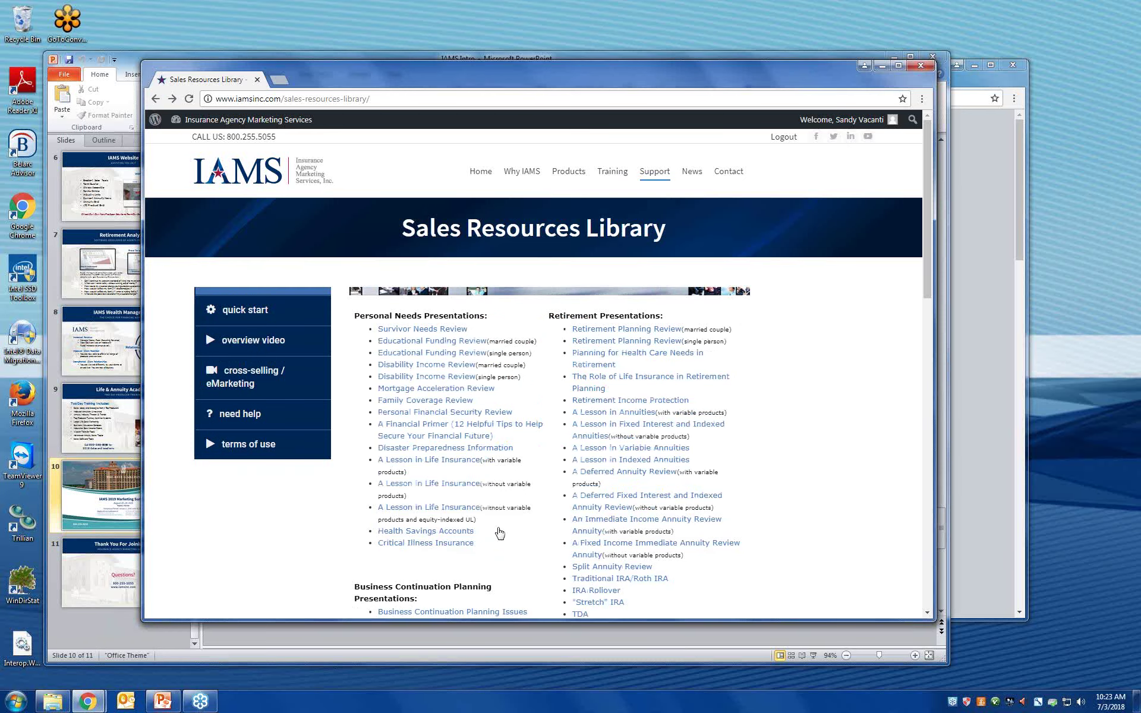
scroll(452, 443, up, 1)
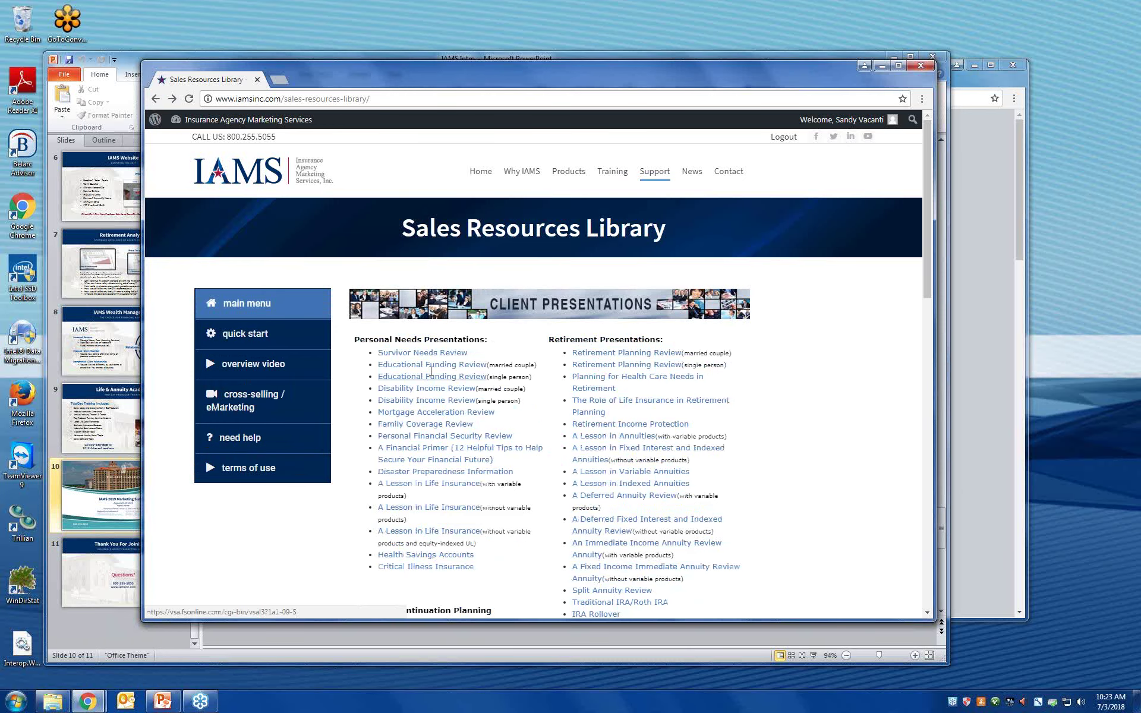
click(453, 425)
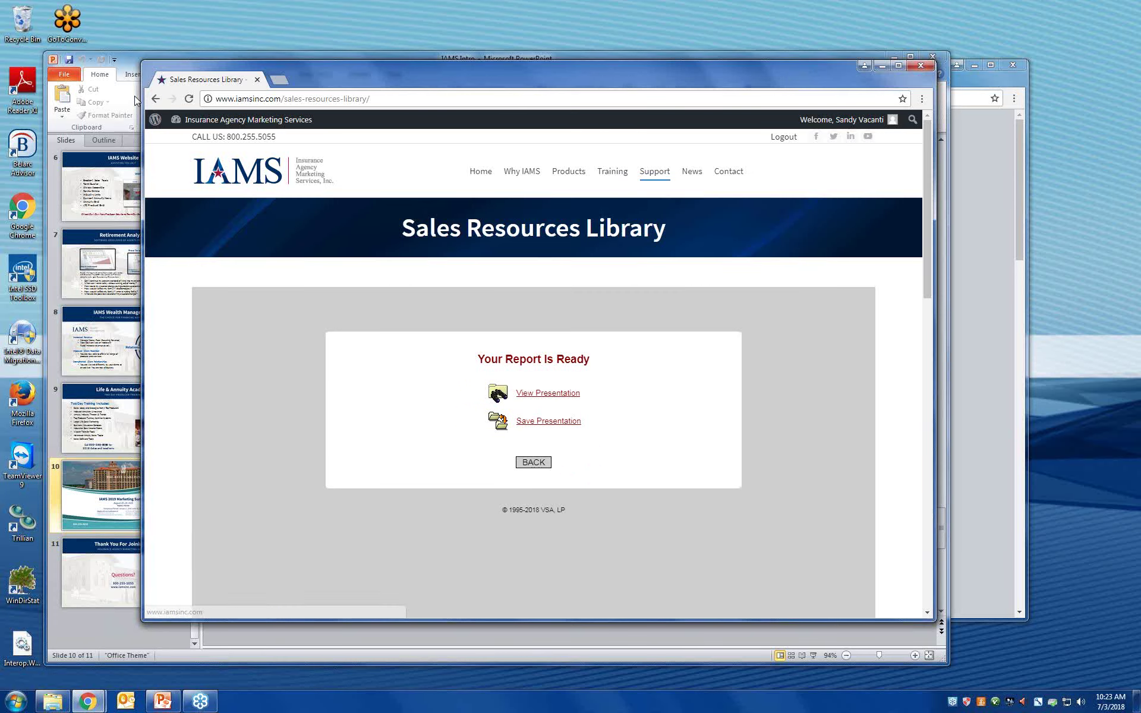
click(156, 98)
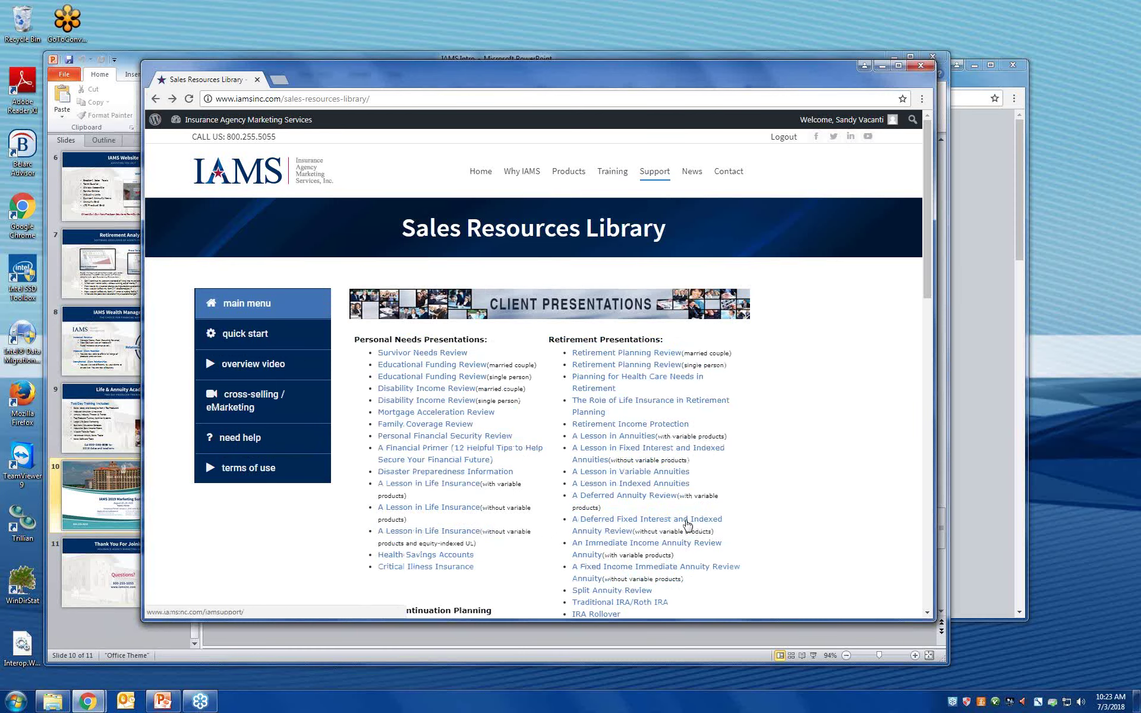
Open the library's Quick Start page, look over its resource descriptions, and follow the E-Marketing Fact Finders link.
mouse_move(654, 173)
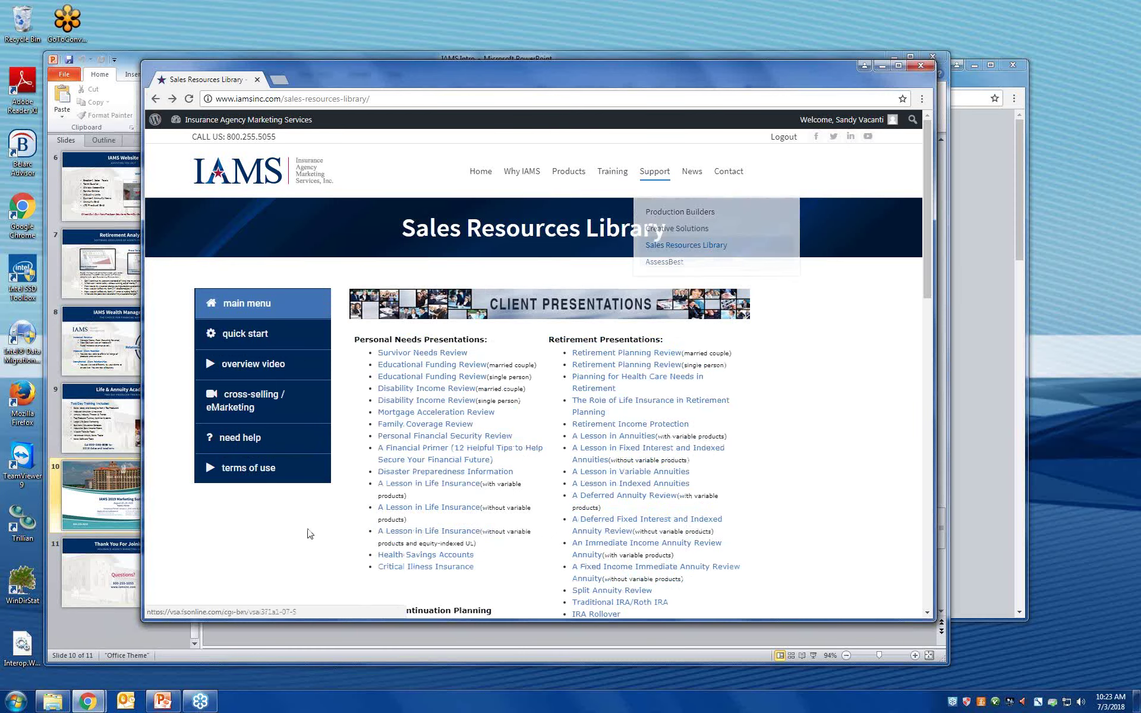
click(240, 336)
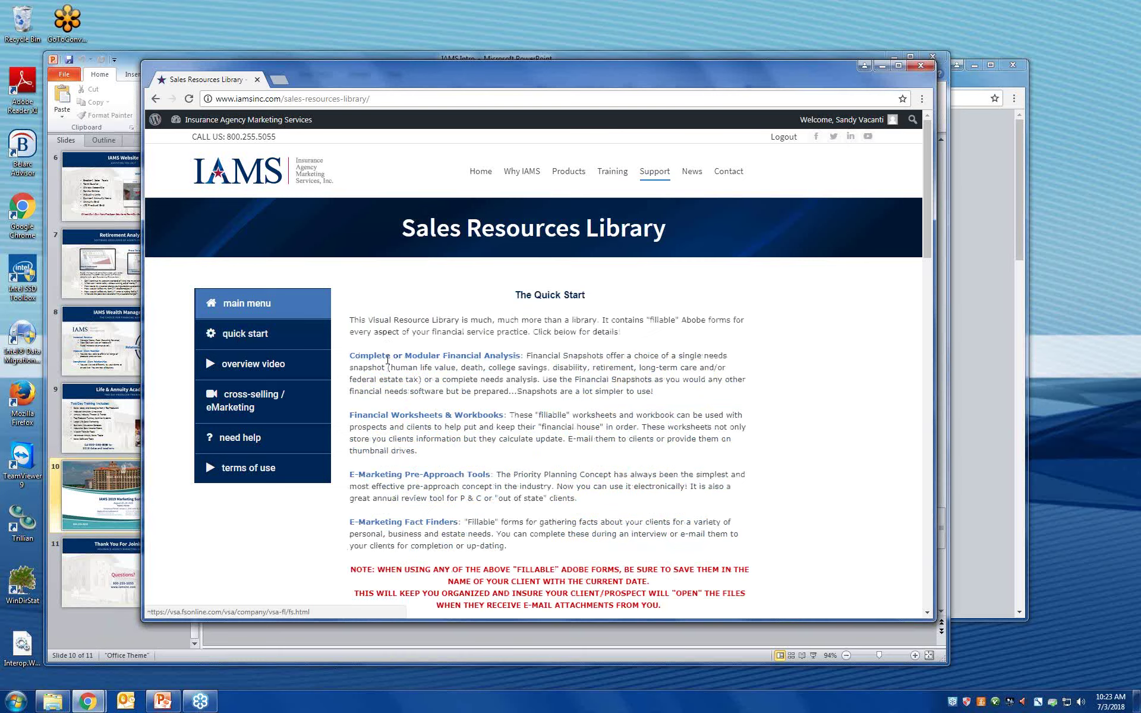
scroll(504, 450, down, 1)
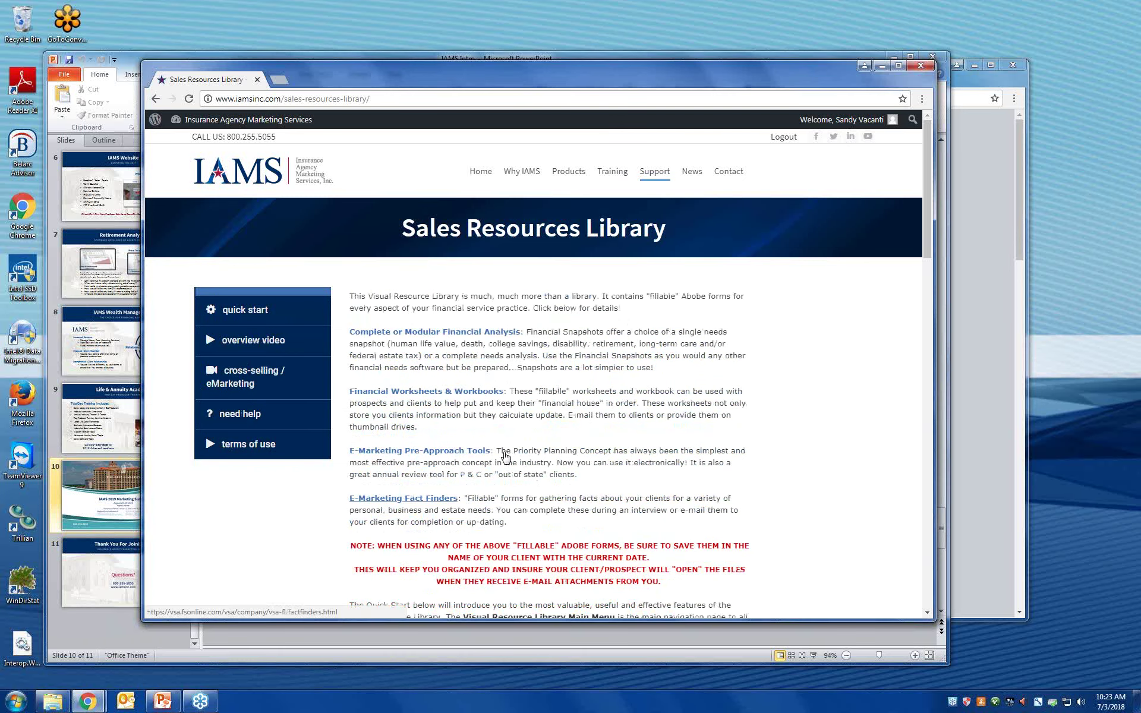
click(505, 456)
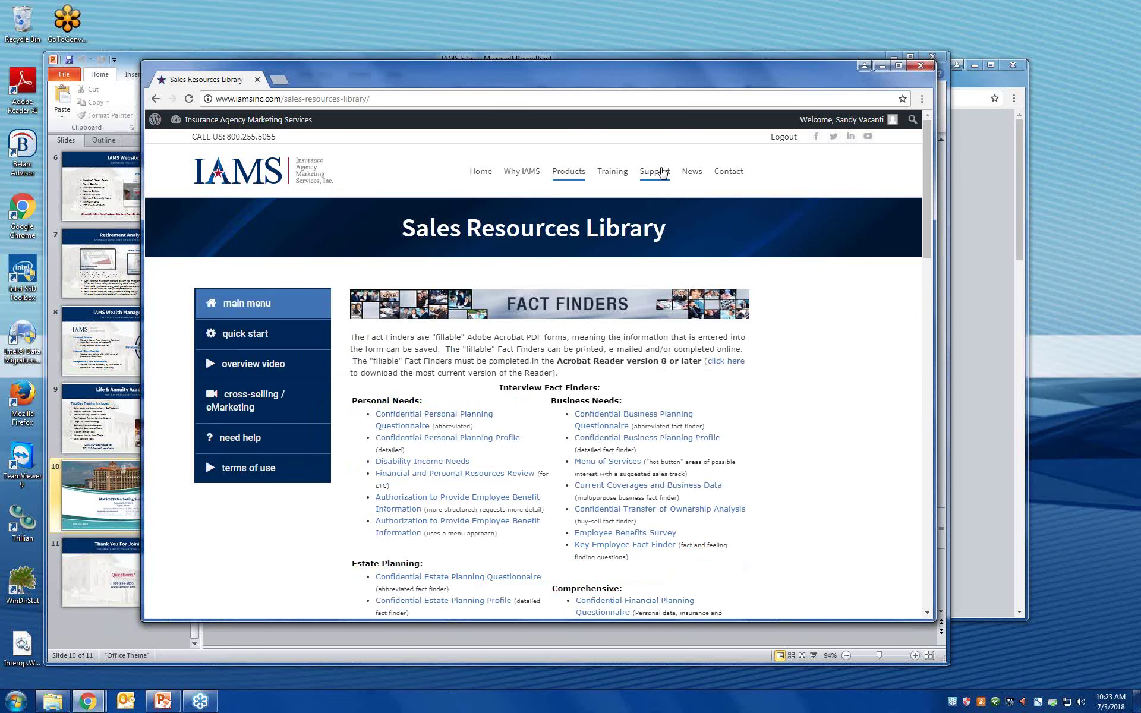
Open the Creative Solutions support page and look through it down to the Our Portfolio section.
mouse_move(662, 174)
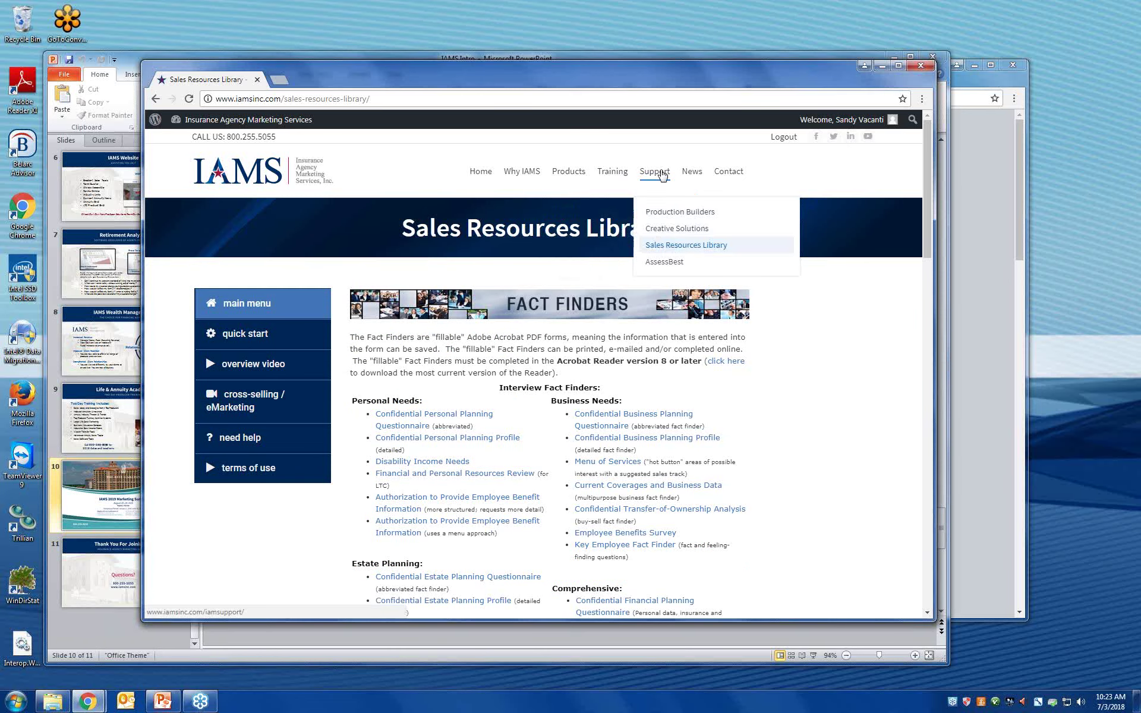
click(671, 235)
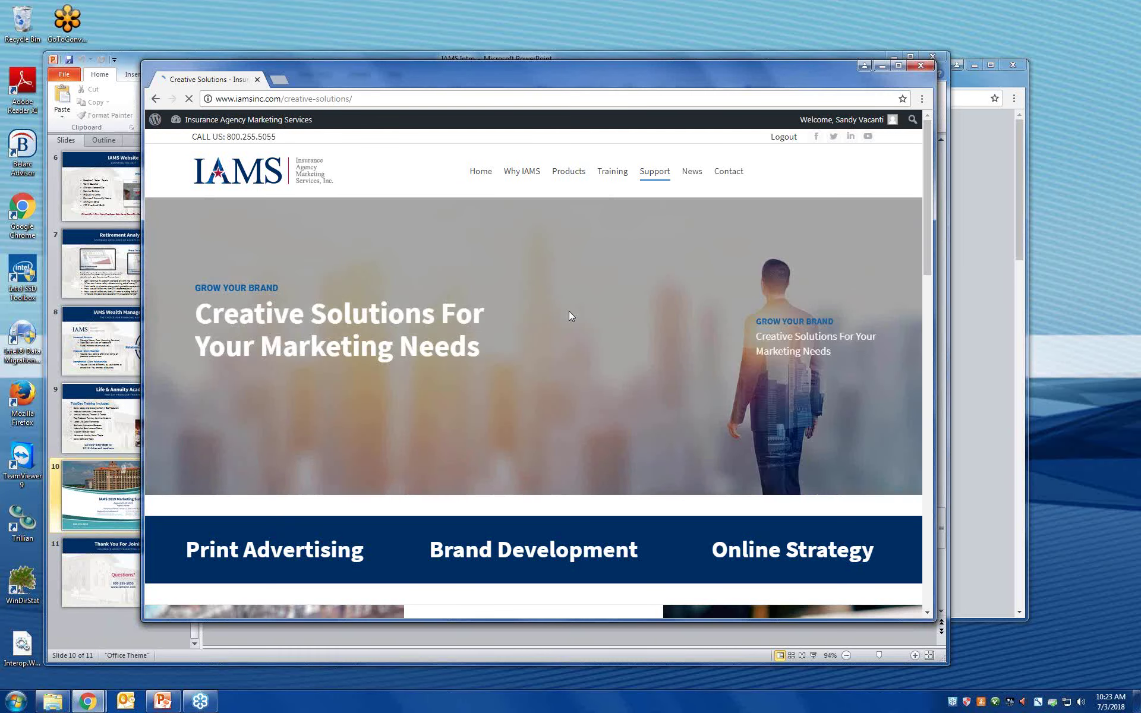
scroll(570, 315, down, 4)
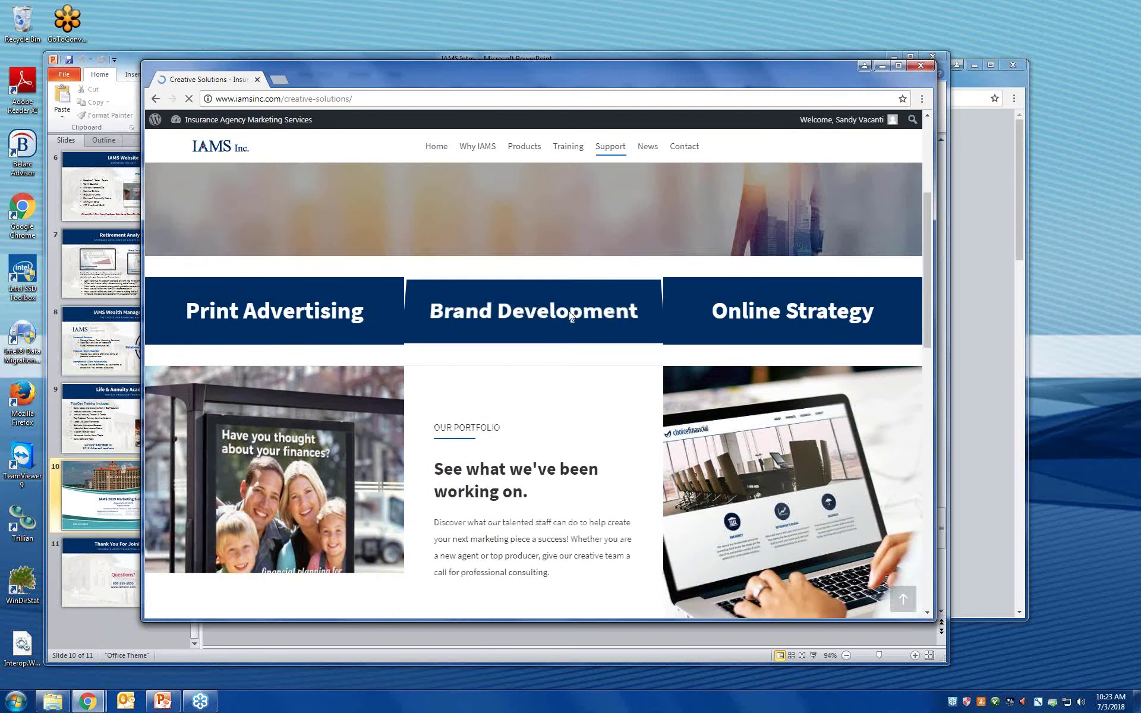
scroll(569, 312, down, 1)
scroll(561, 415, down, 2)
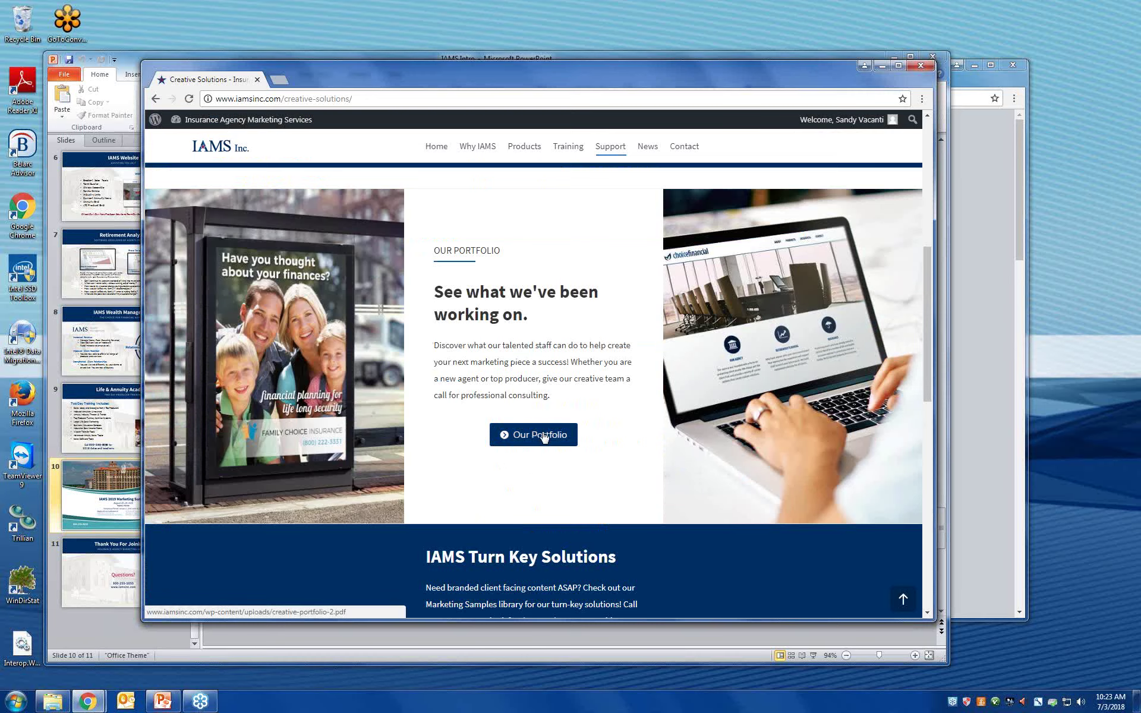
Open the creative portfolio PDF, examine its team, client logo and sample campaign pages through to the end, and return to Creative Solutions.
click(543, 434)
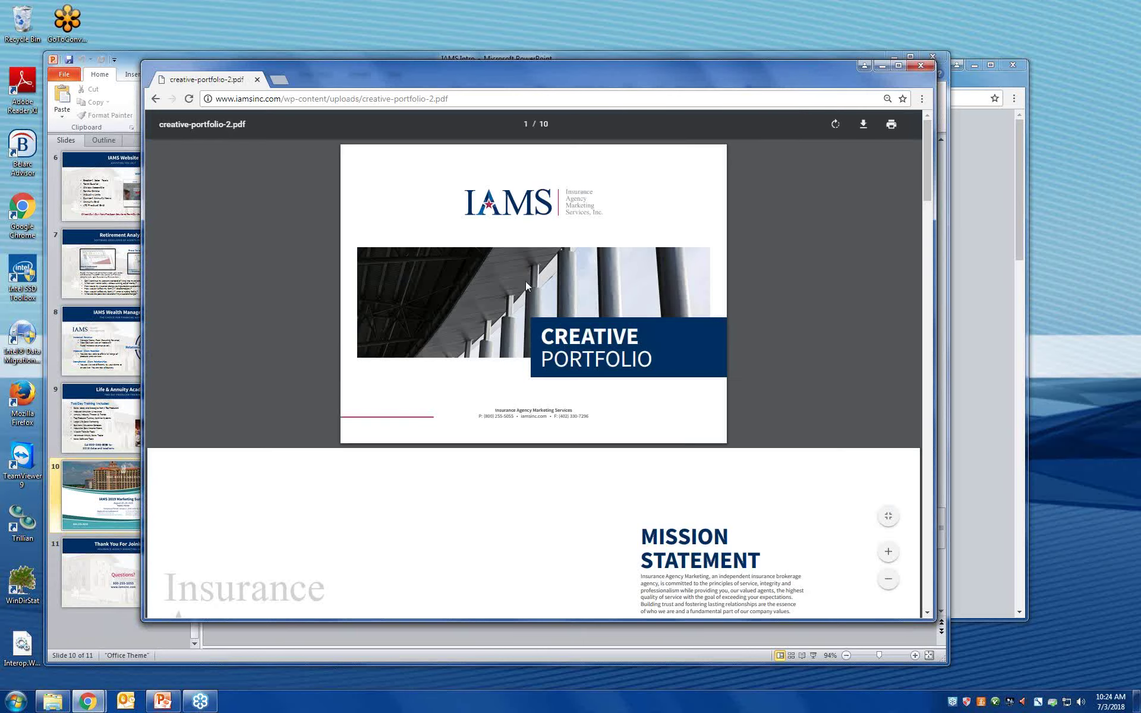
scroll(515, 345, down, 8)
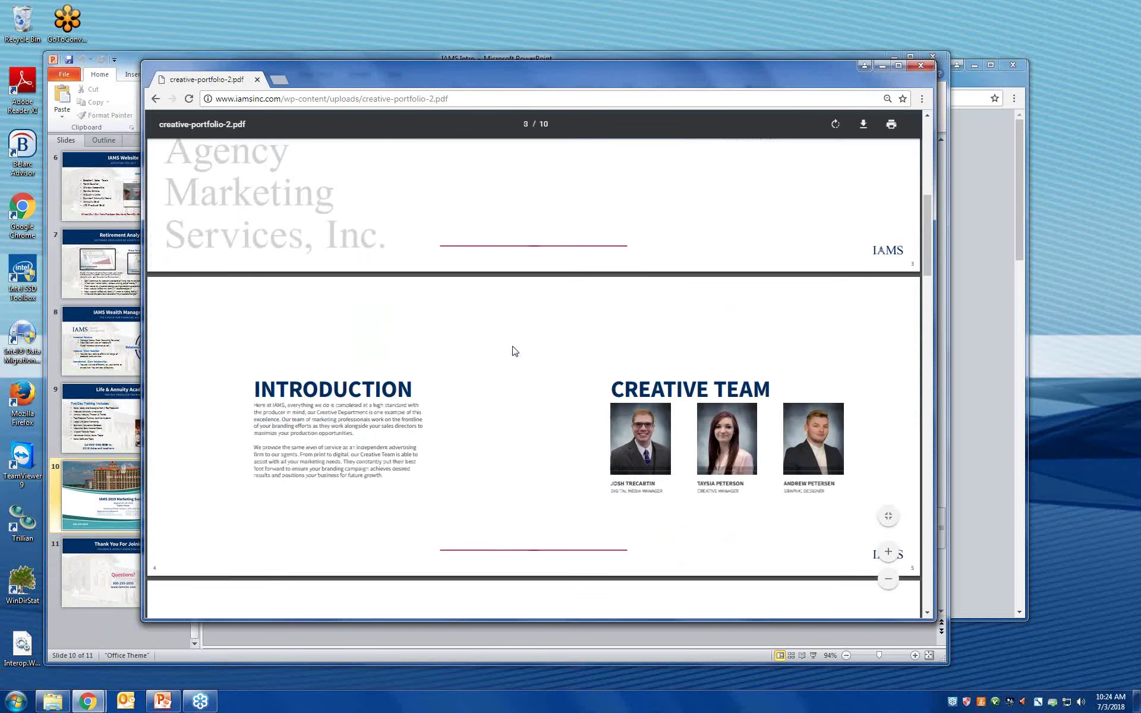
scroll(515, 352, down, 15)
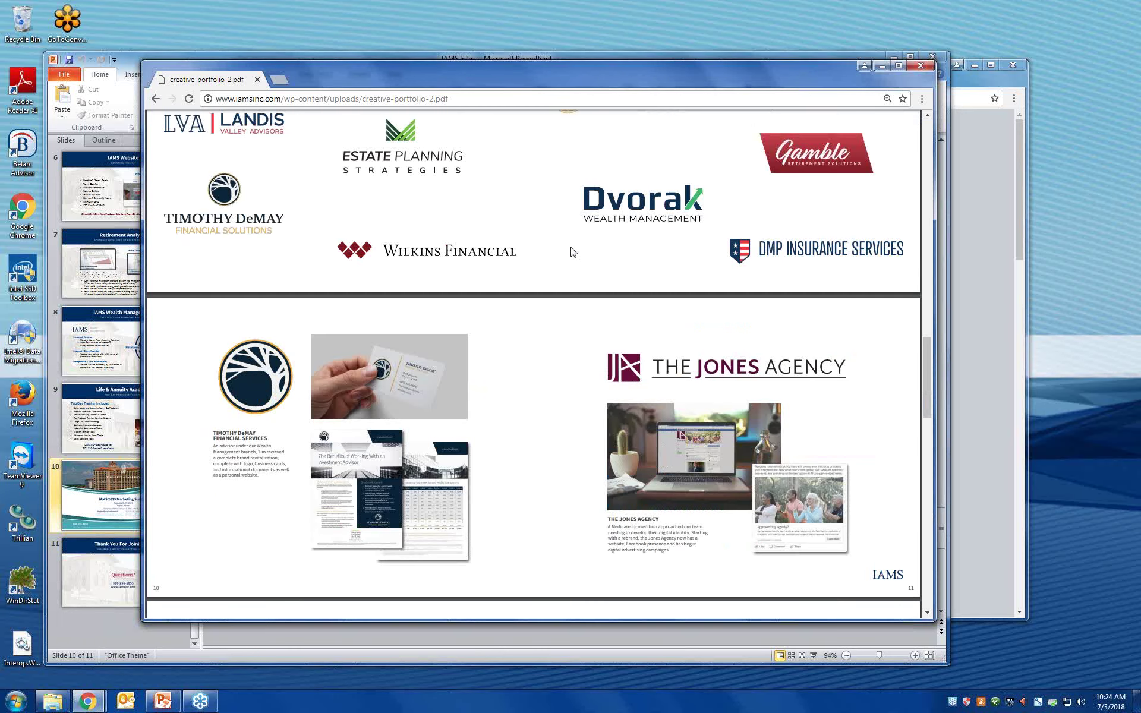
scroll(515, 351, up, 4)
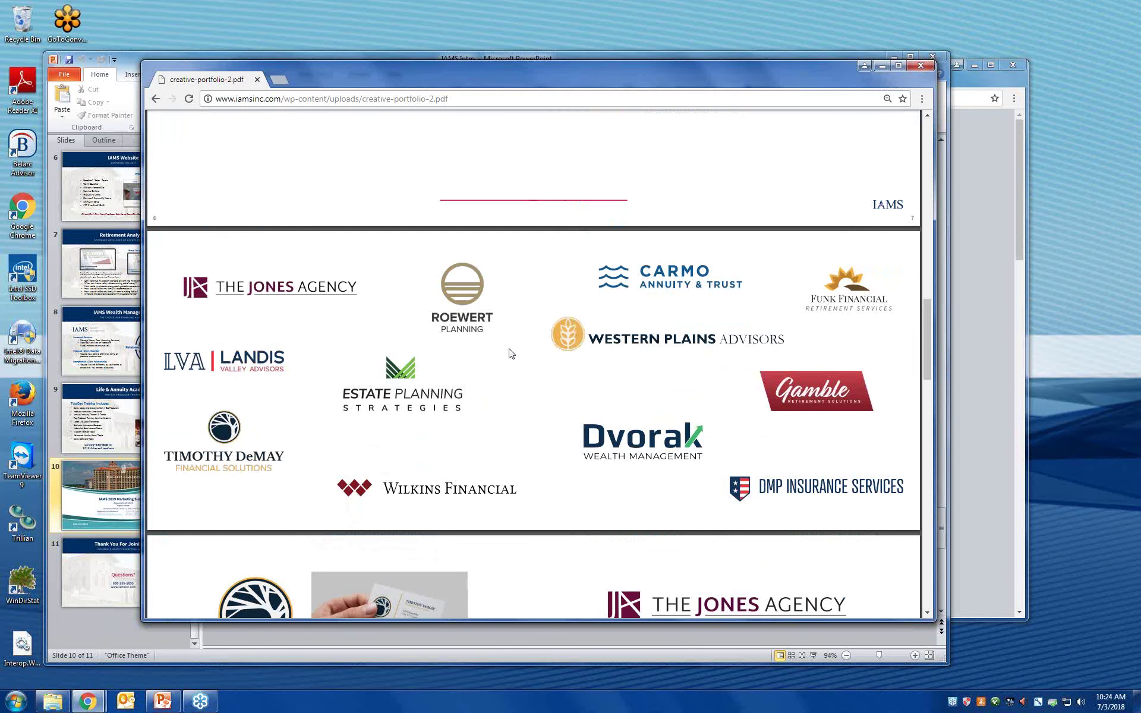
scroll(511, 353, down, 6)
scroll(511, 354, down, 10)
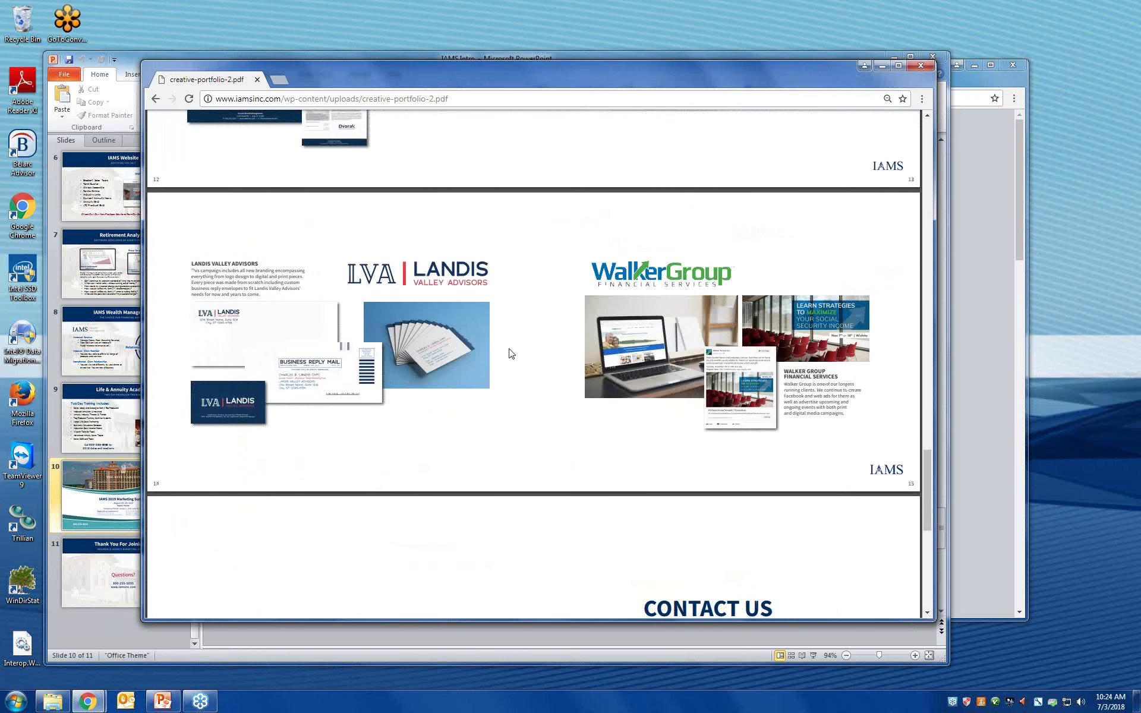
scroll(511, 353, down, 5)
scroll(511, 353, down, 3)
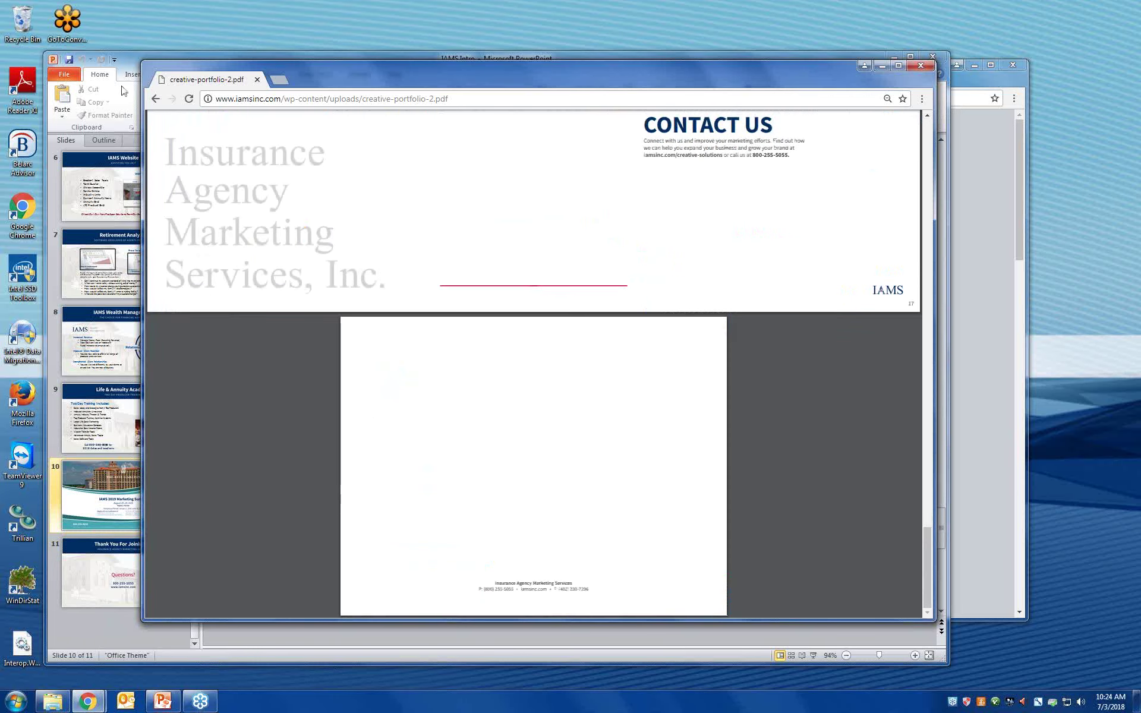
click(154, 99)
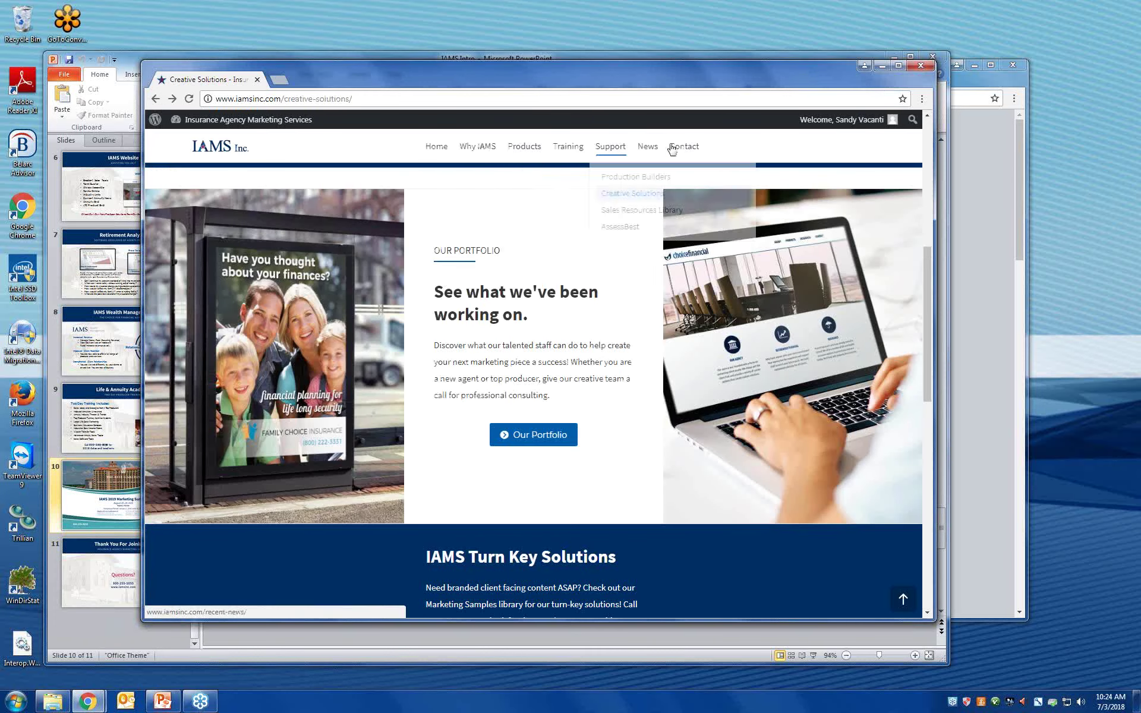
Open the Final DOL Update article from Recent News, and visit the Producer Academy training page.
click(648, 147)
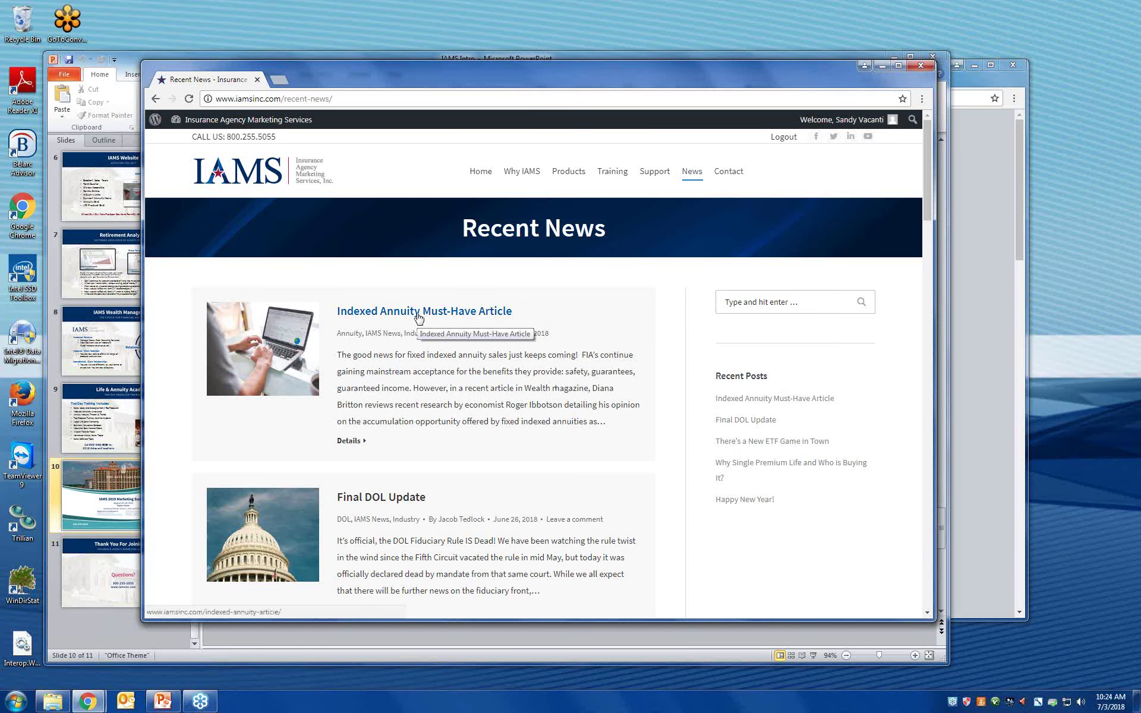
click(381, 501)
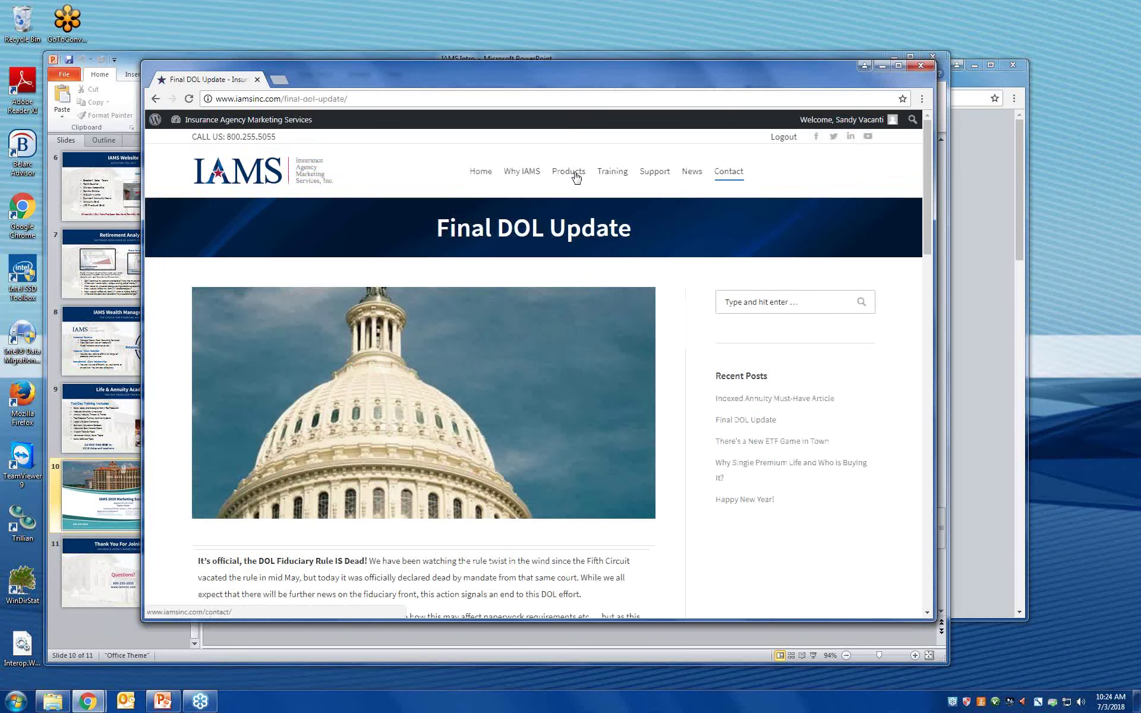
mouse_move(604, 174)
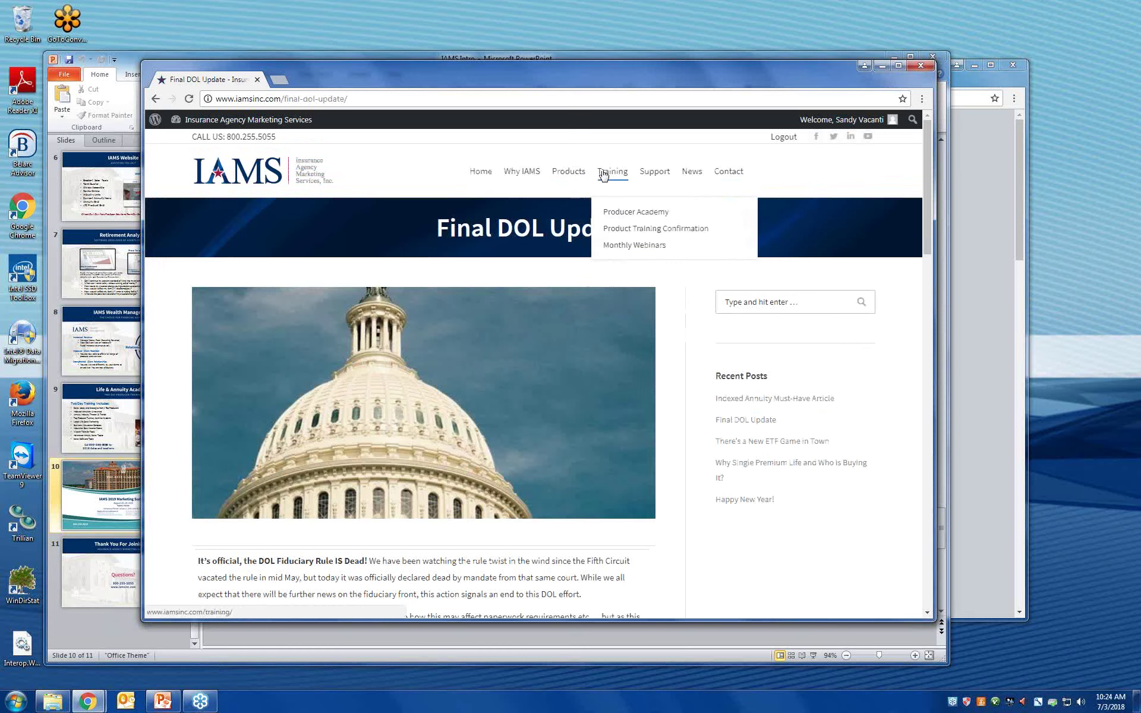
click(626, 216)
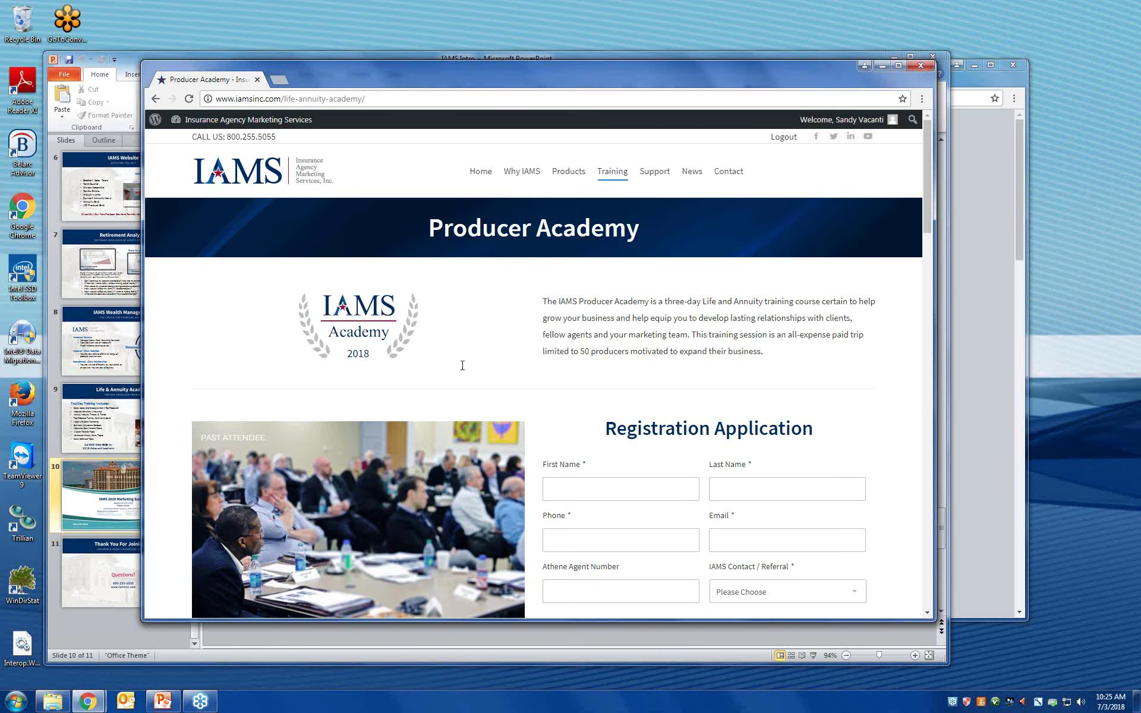
Open the Annuity product page and examine its Annuity Resources and Tools section.
mouse_move(567, 174)
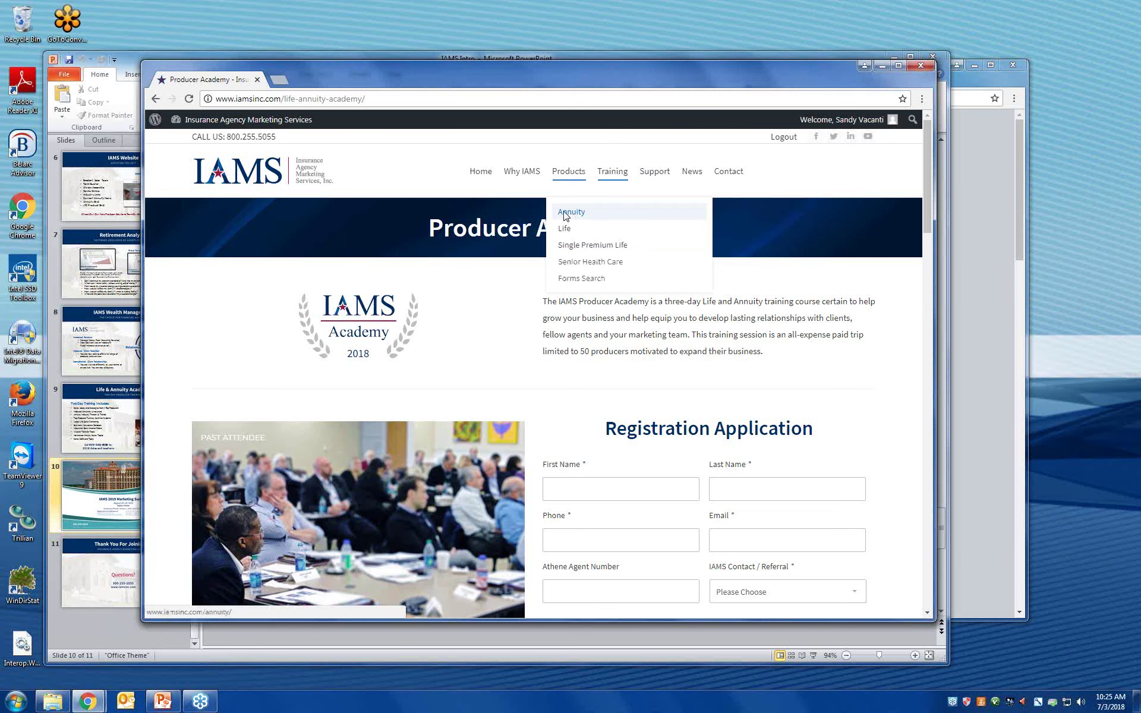
click(566, 215)
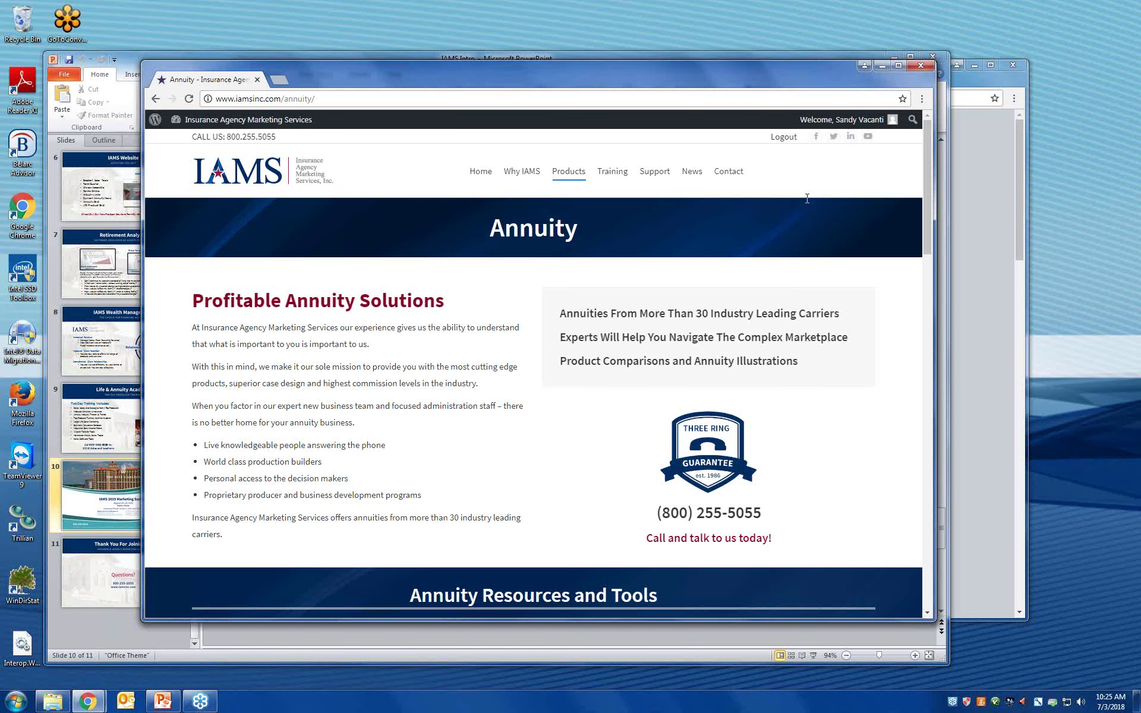
scroll(515, 364, down, 4)
scroll(515, 365, down, 1)
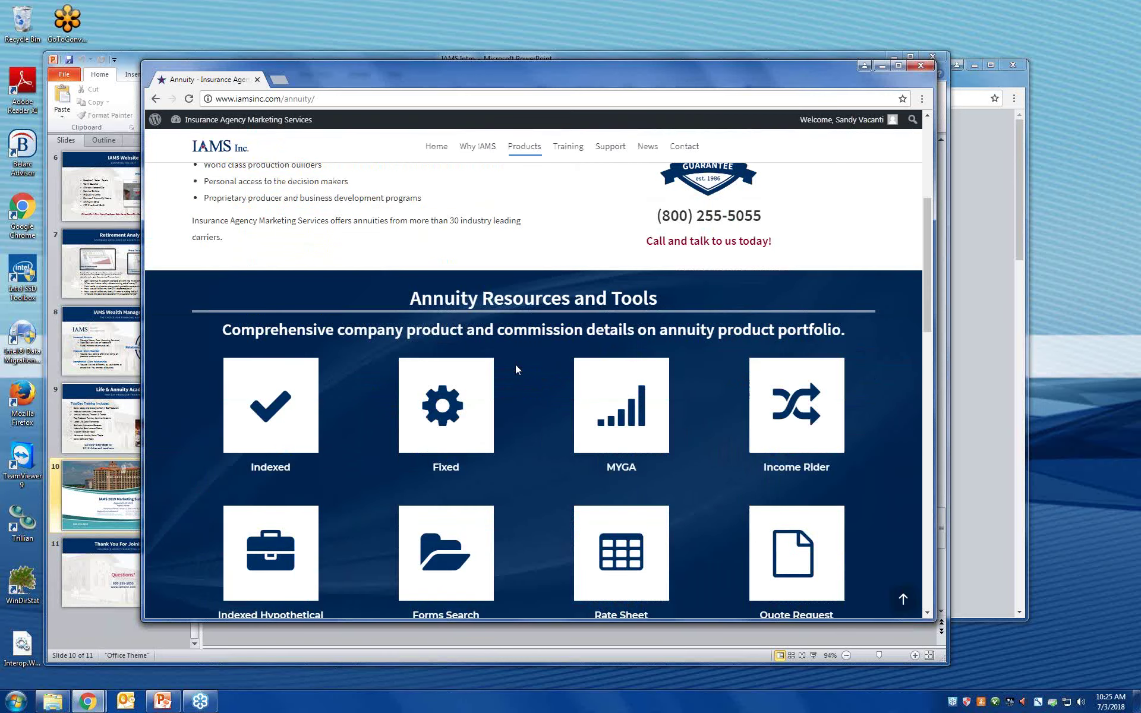
scroll(515, 365, up, 3)
scroll(361, 455, down, 1)
scroll(361, 455, down, 3)
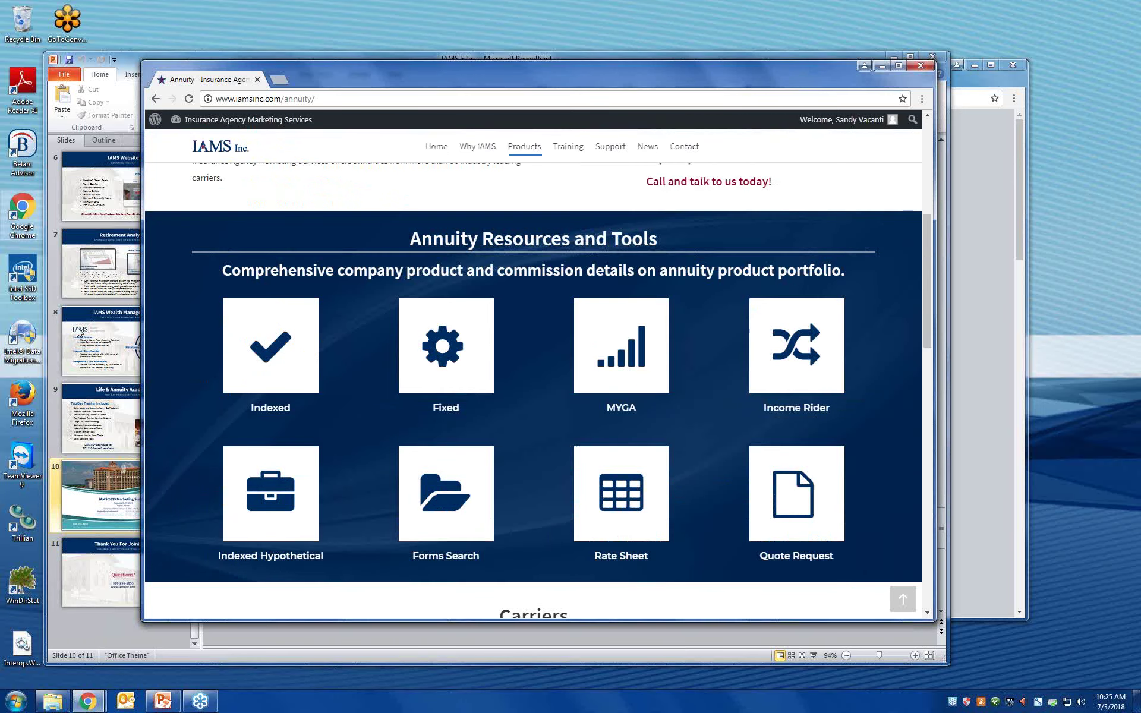
Open the Indexed annuity tool and look over its profile information review form.
click(294, 361)
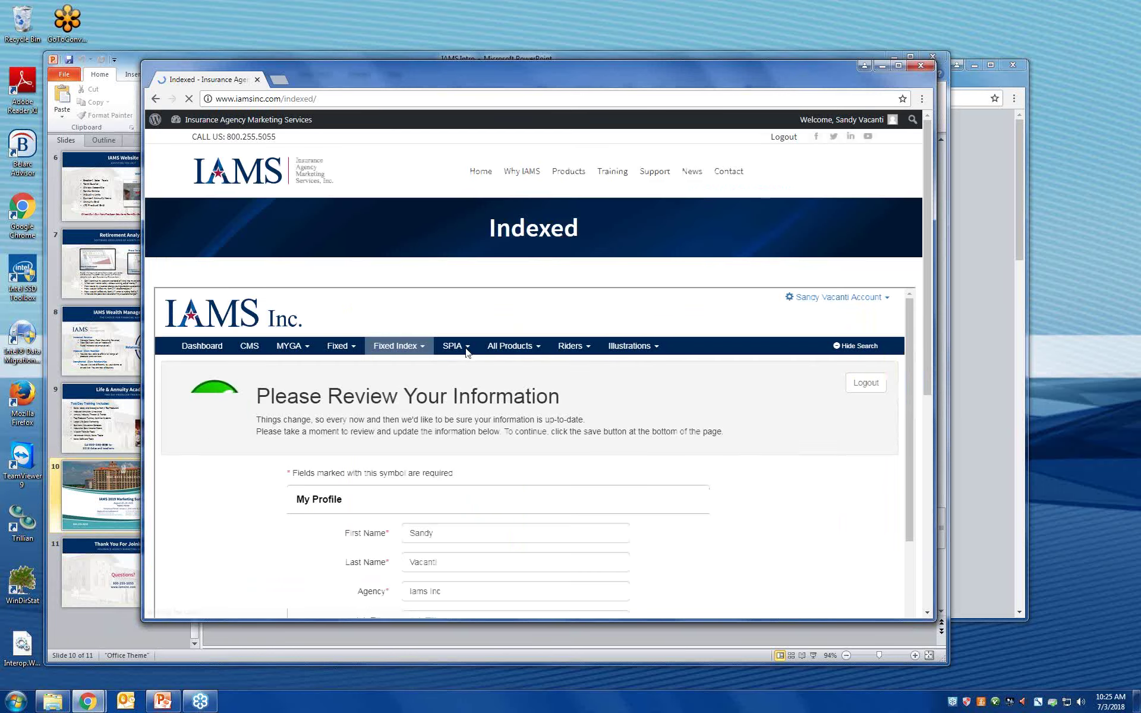
scroll(651, 348, down, 3)
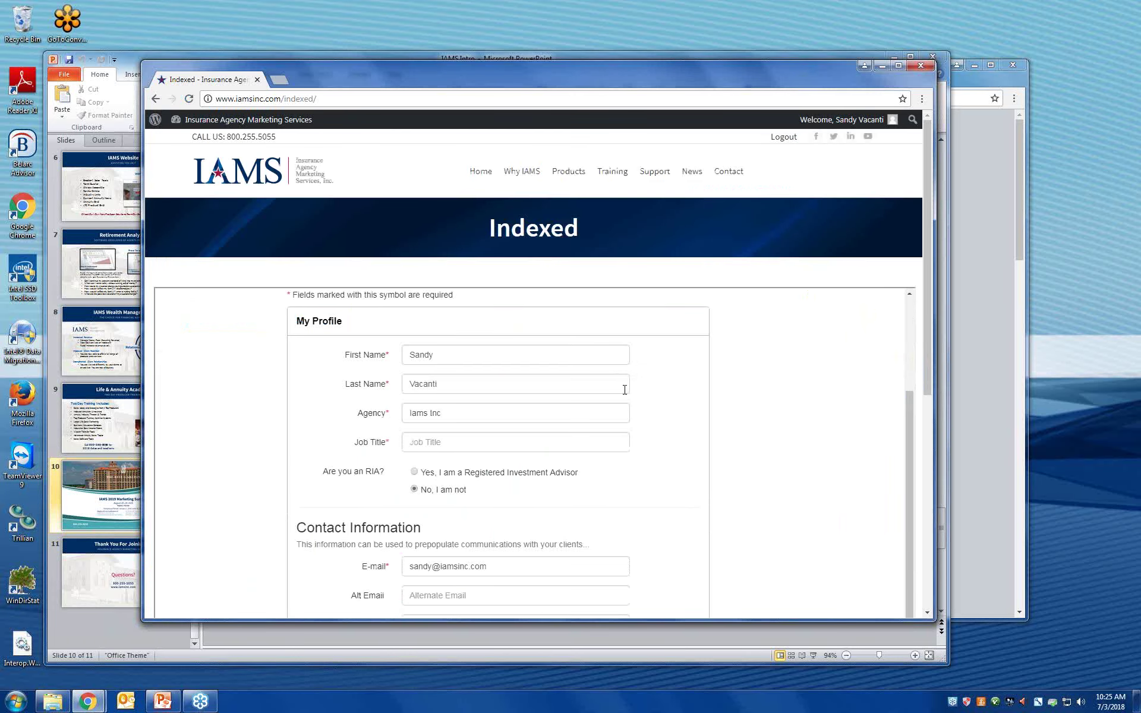
scroll(617, 389, up, 3)
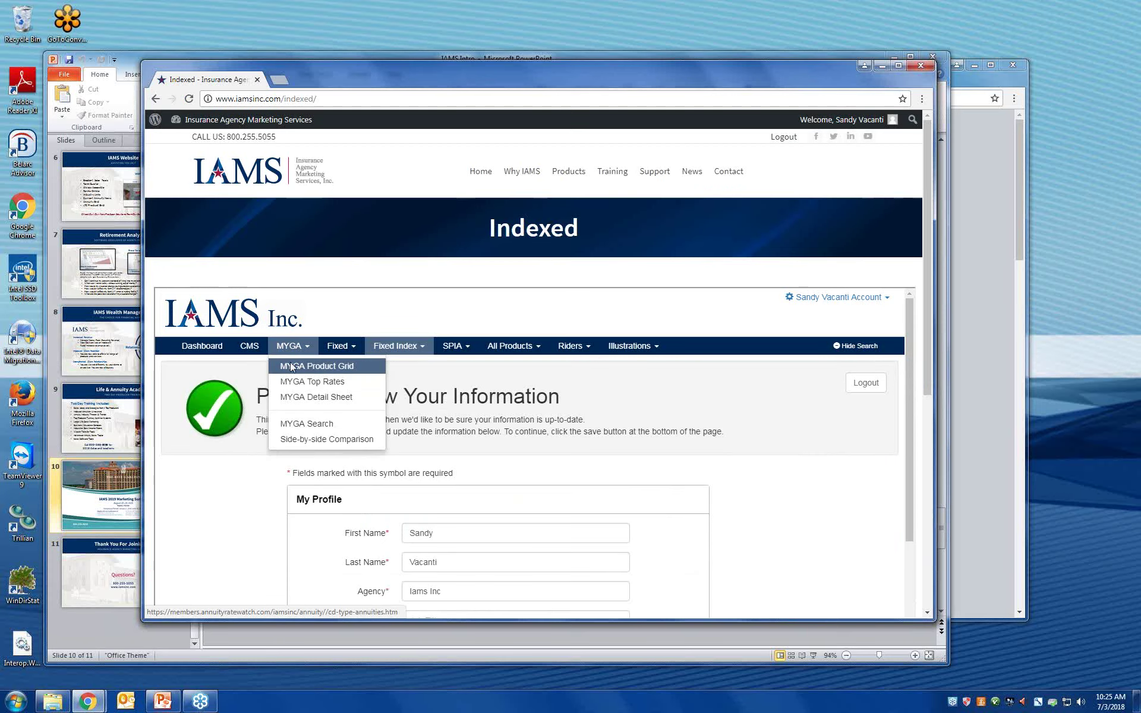
Try to open the MYGA Product Grid and save the profile review form as it is.
click(290, 367)
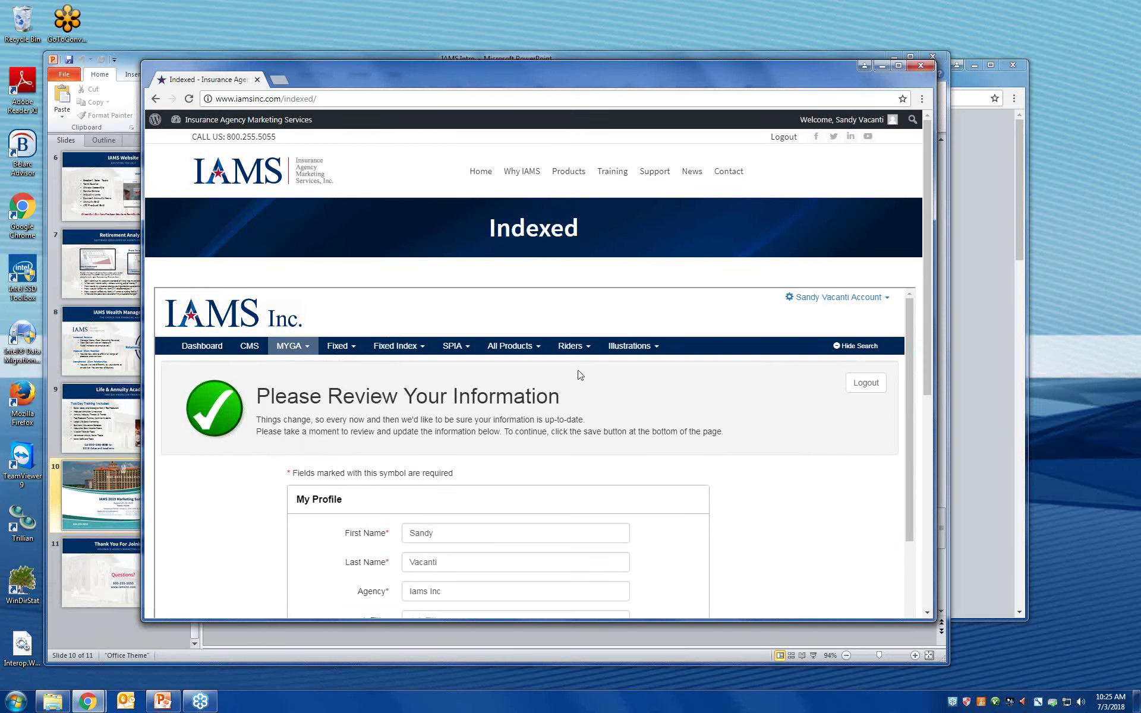
scroll(581, 393, down, 10)
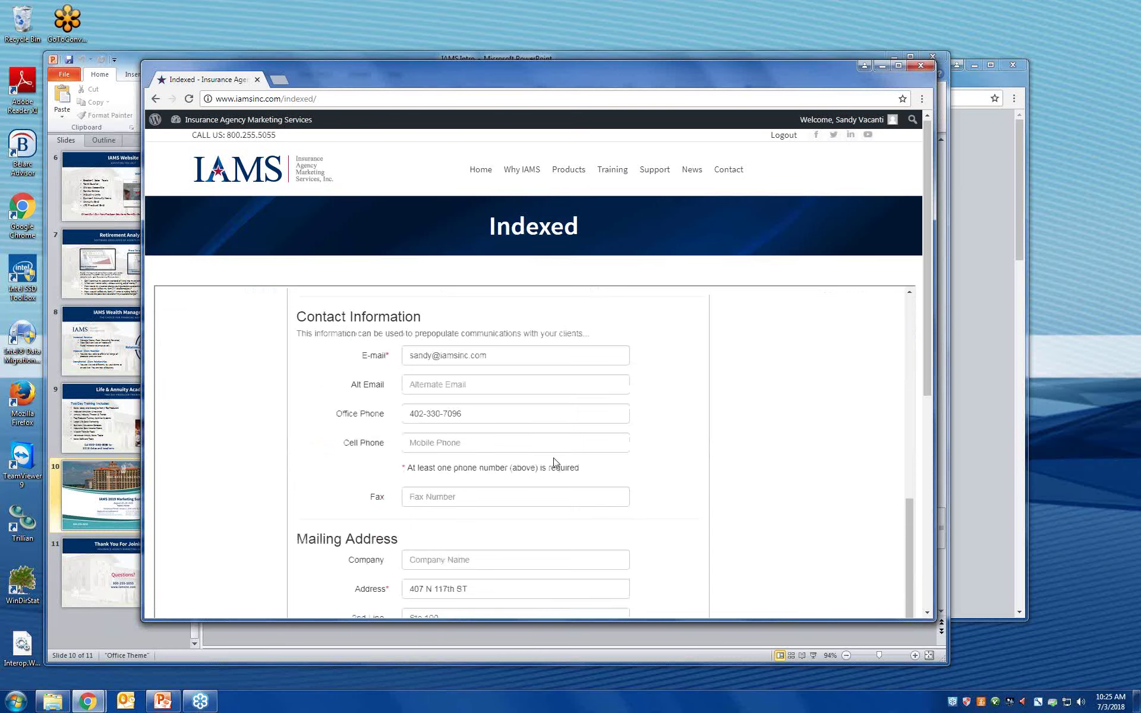
click(430, 319)
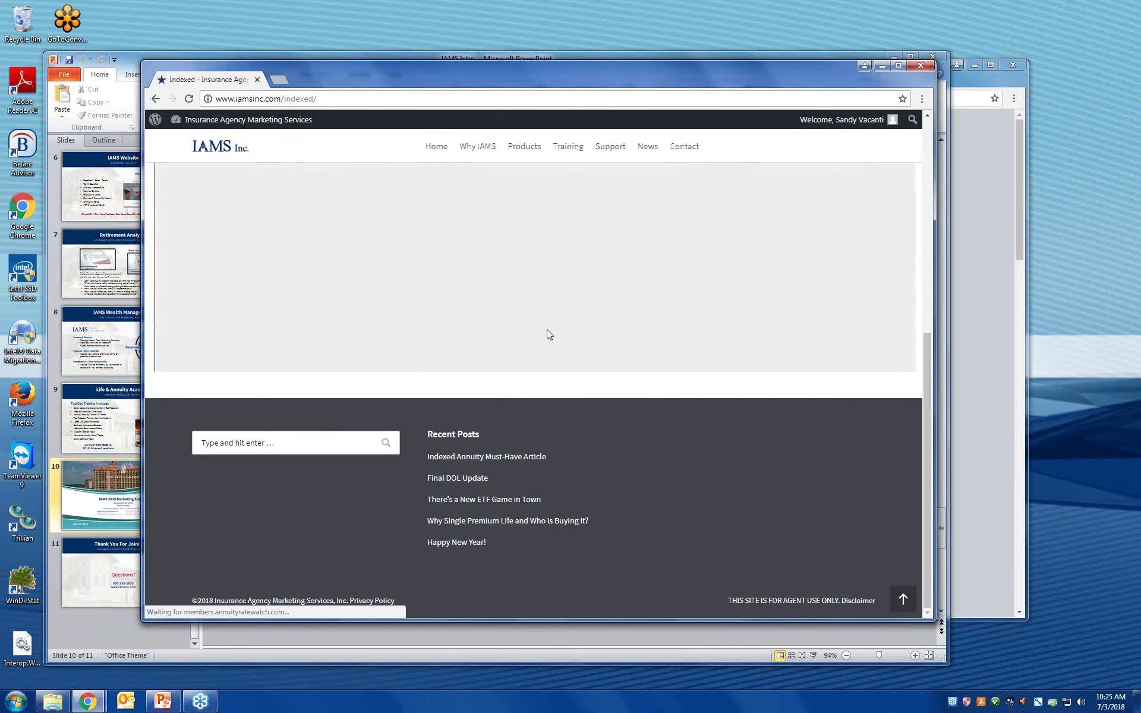
Enter supervisor as the job title in the profile review form, save the profile and continue.
click(429, 266)
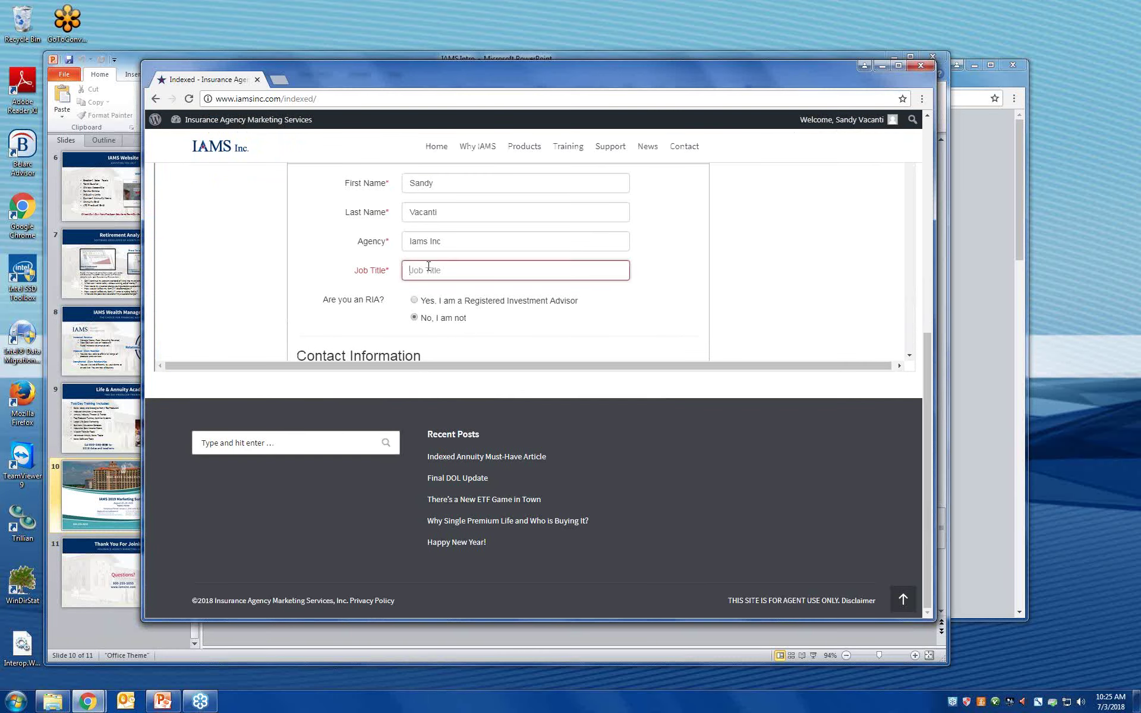
text(supervo)
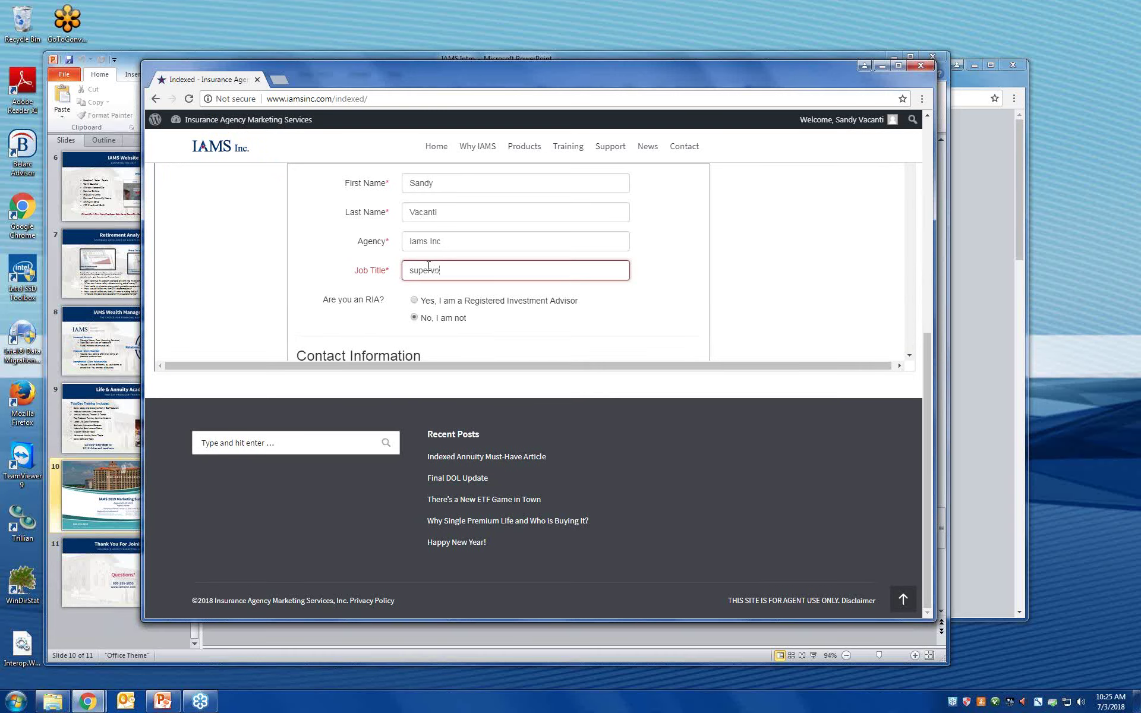
key(BackSpace)
text(isor)
scroll(463, 309, down, 3)
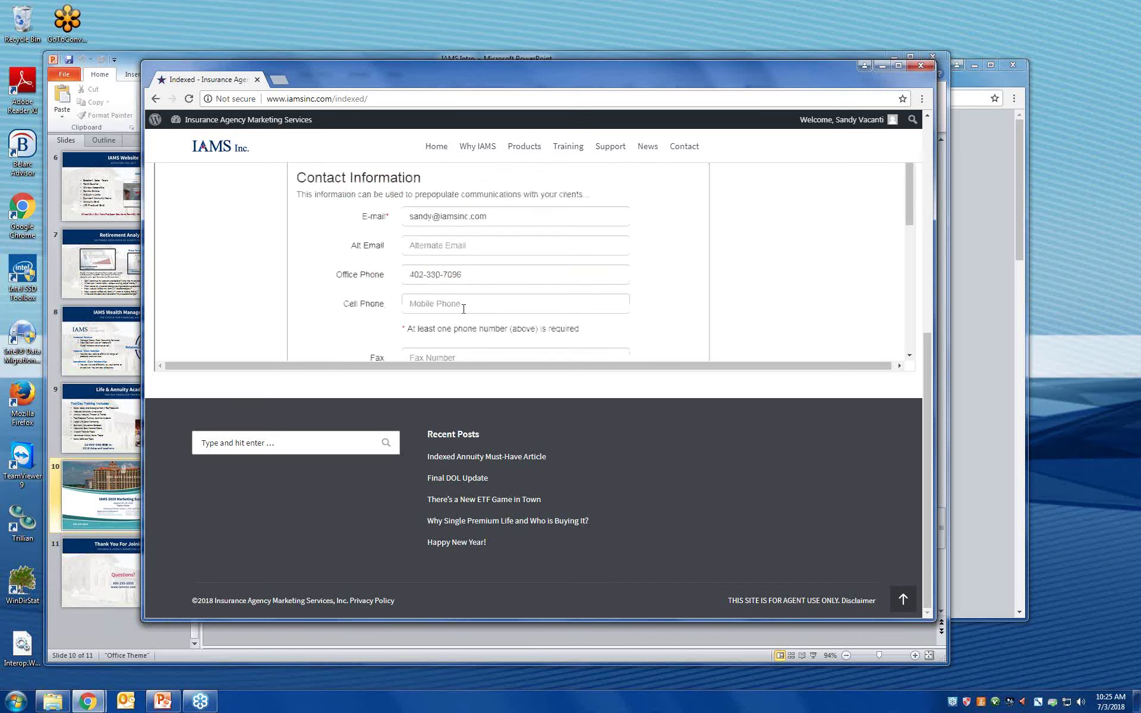
scroll(464, 309, down, 3)
scroll(445, 326, down, 2)
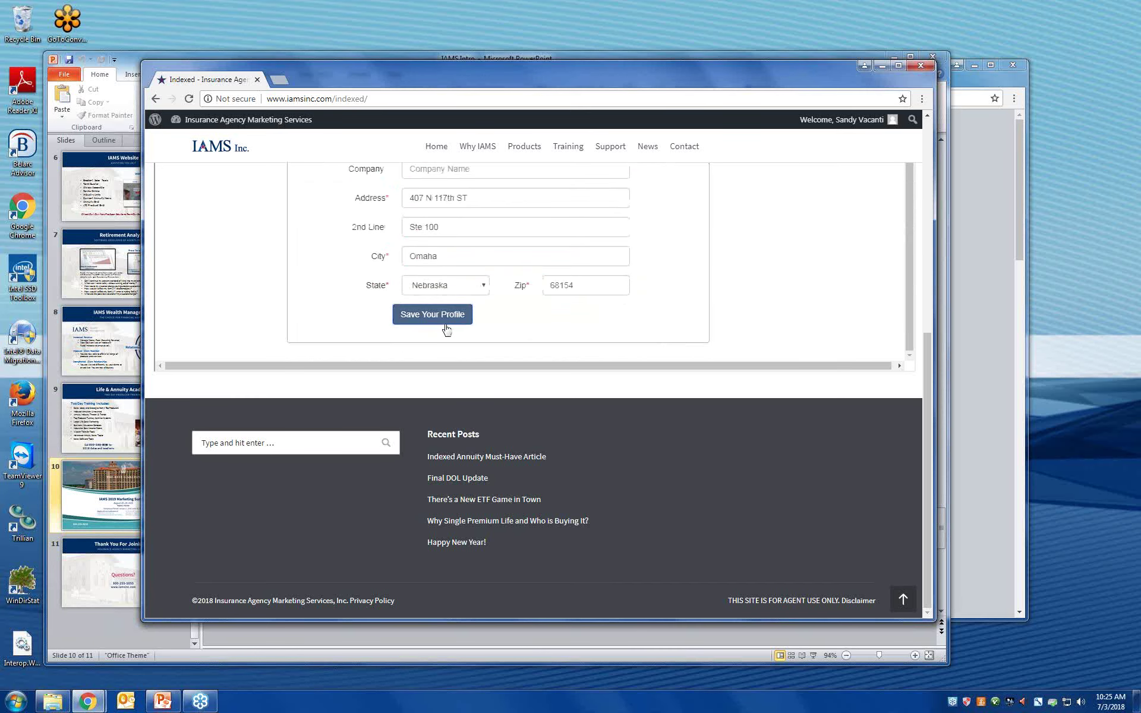
click(445, 327)
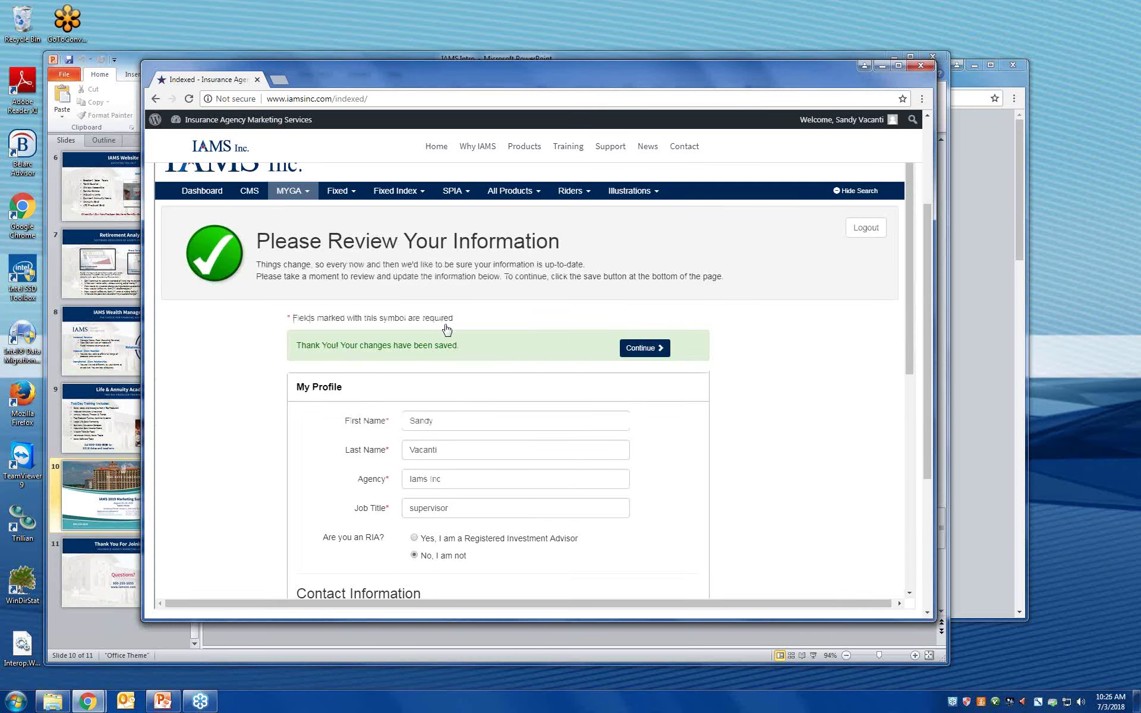
click(656, 349)
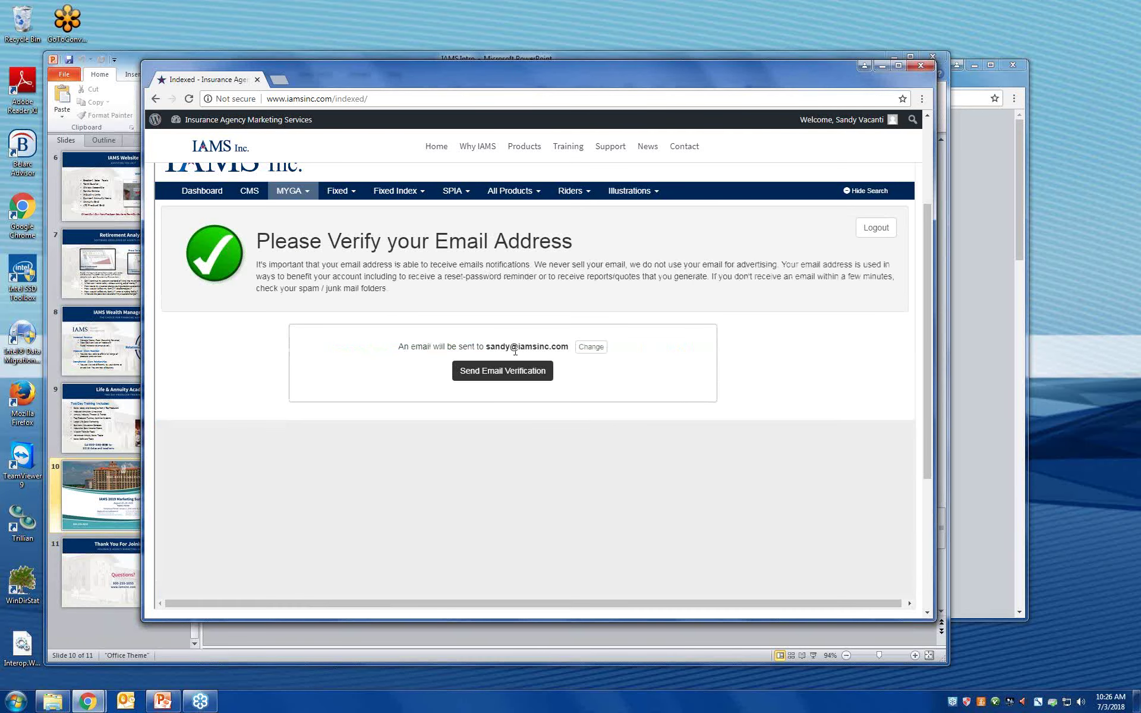
Try to open MYGA Search in the annuity tool, and log out of the tool.
mouse_move(294, 195)
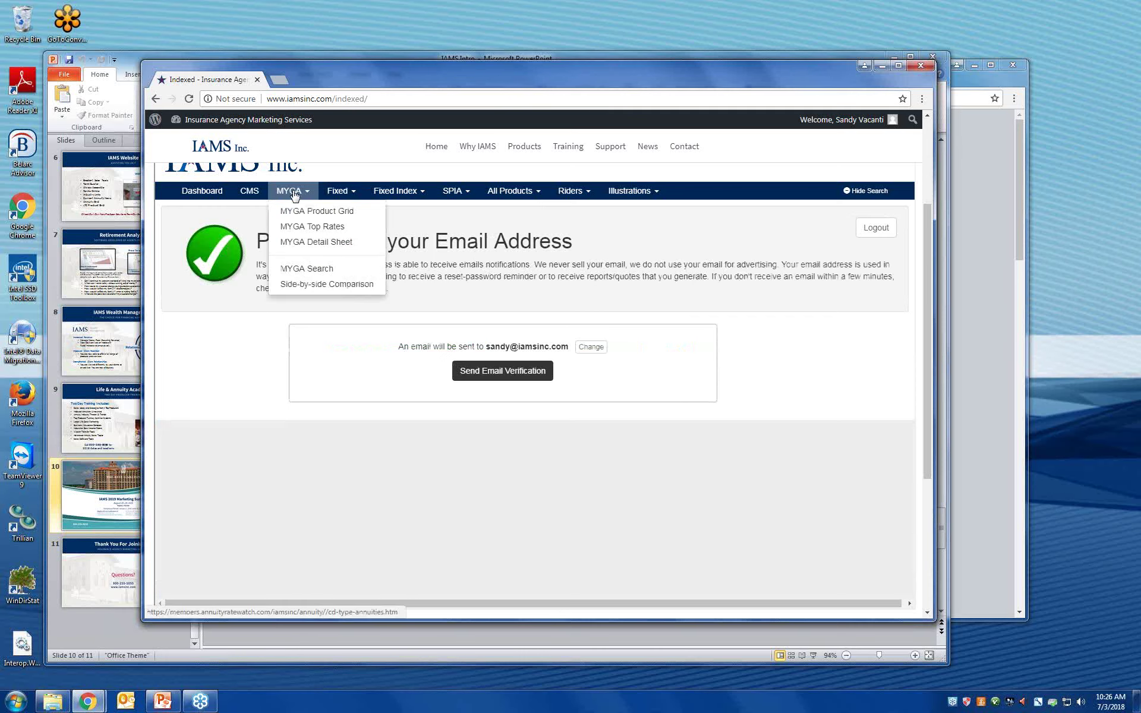
click(309, 271)
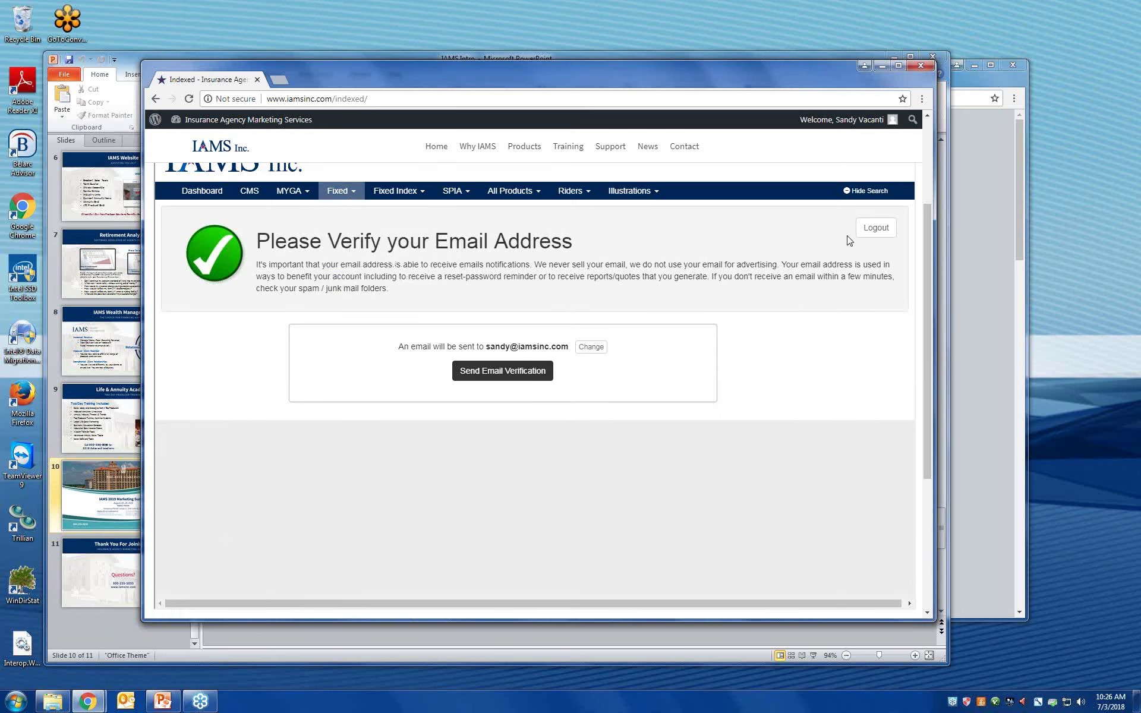
click(876, 229)
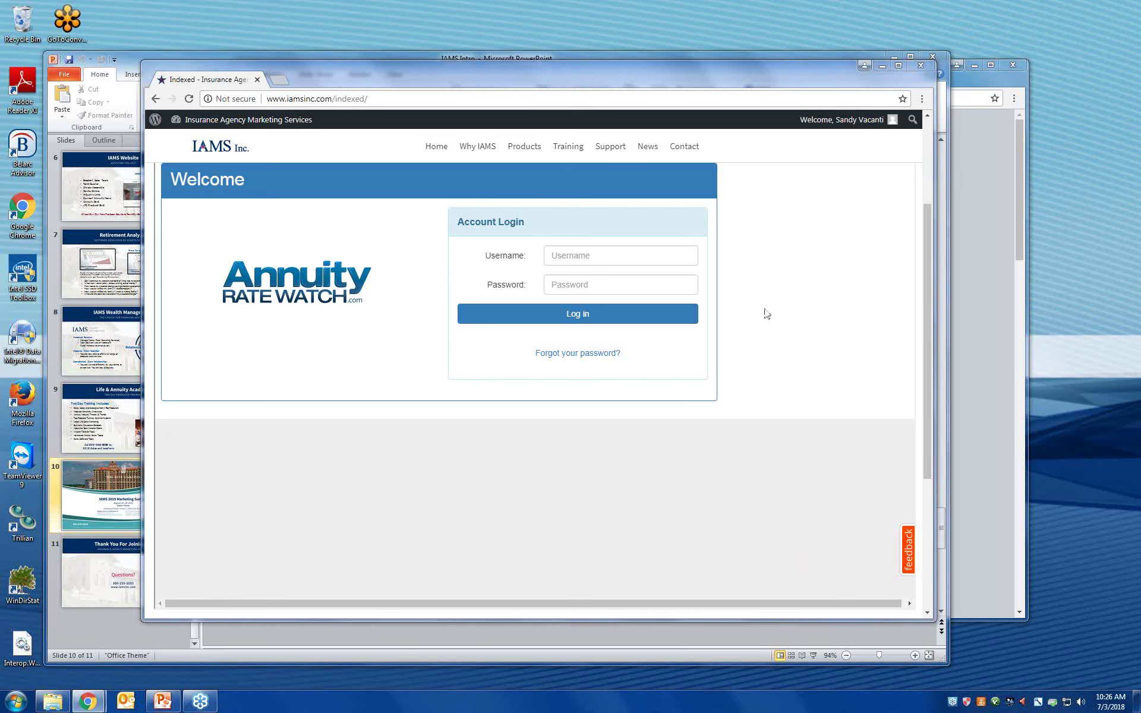
Open the IAMS Contact page and look over its contact form and office details.
click(685, 148)
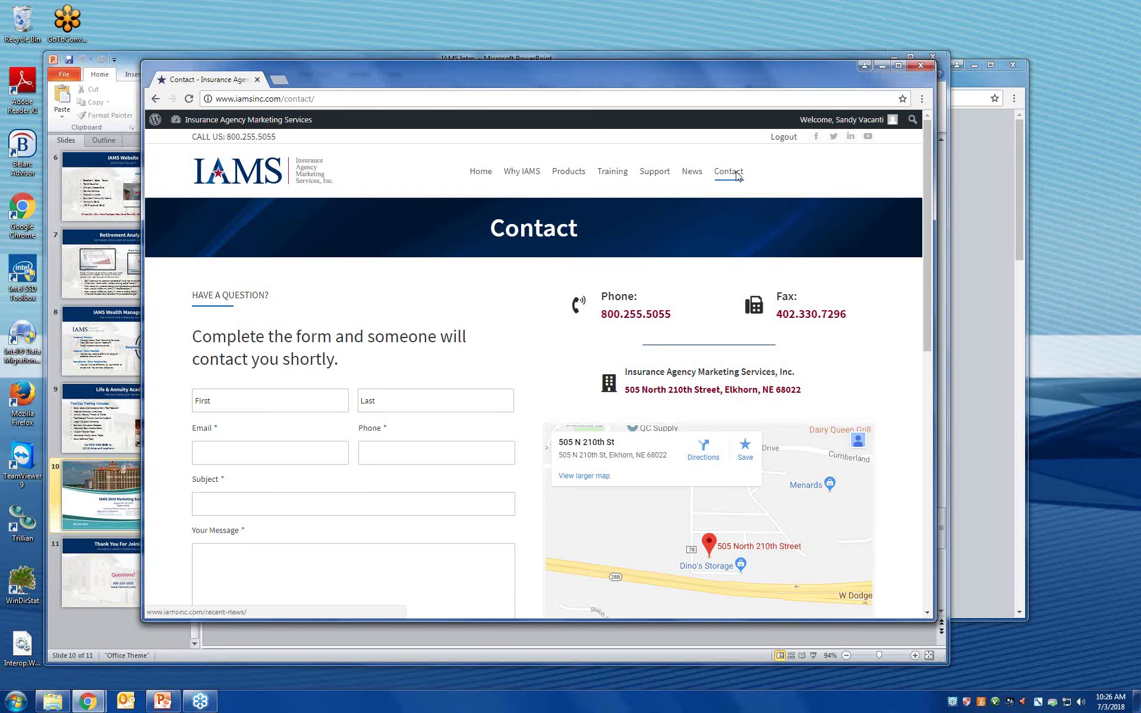
scroll(738, 176, down, 4)
scroll(738, 176, up, 4)
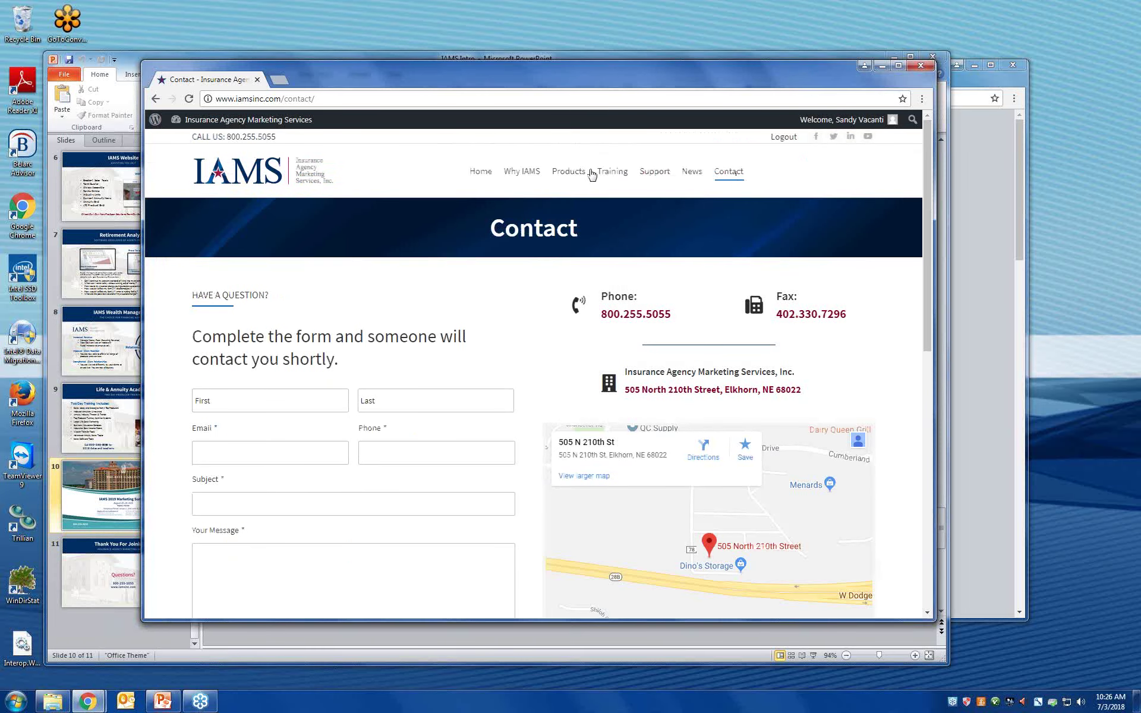
Open the Single Premium Life product page and examine its strategies, Life Resources and Tools, and Carriers sections.
mouse_move(565, 172)
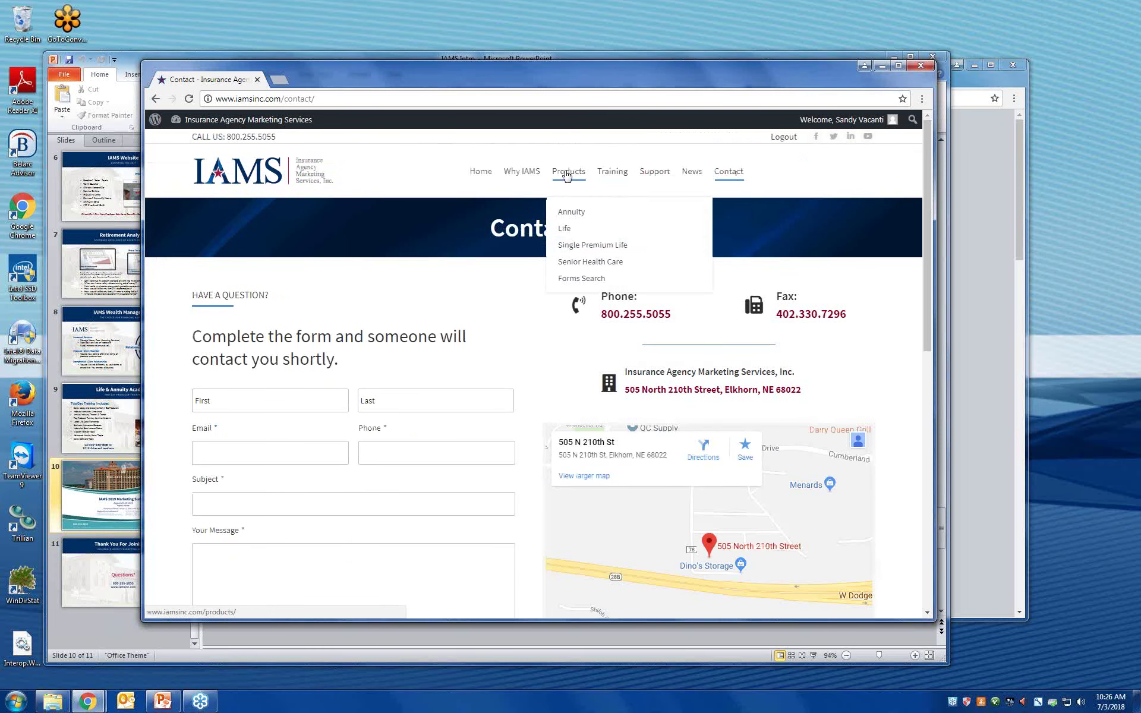
click(582, 246)
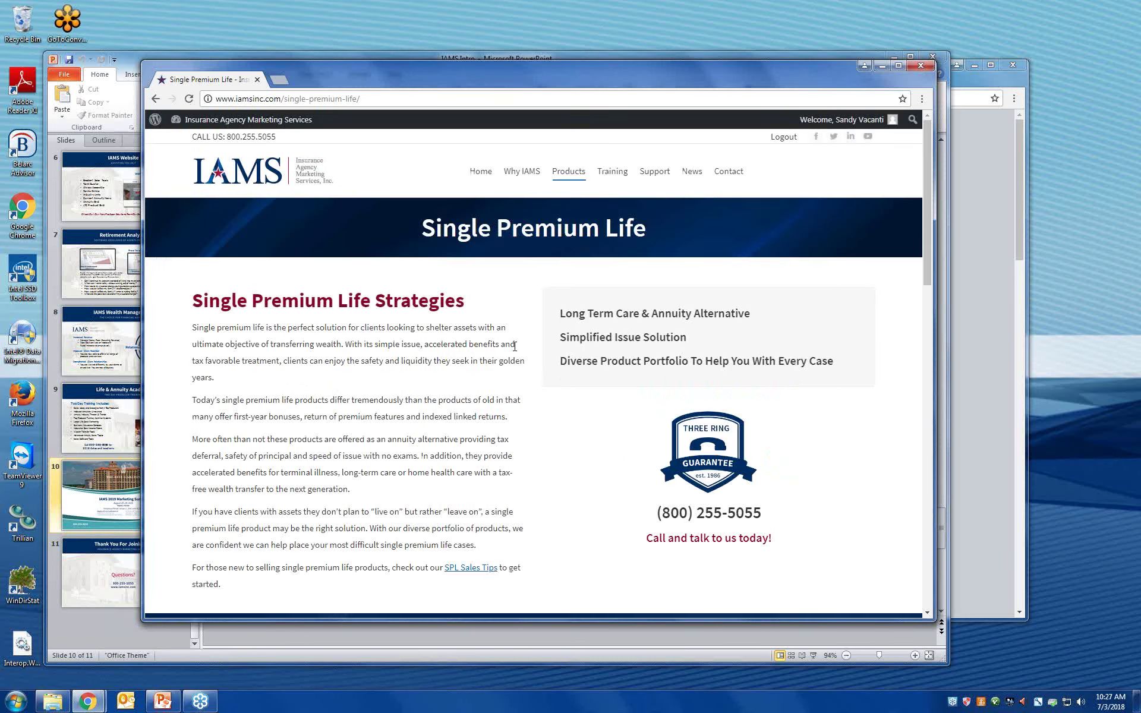
scroll(515, 346, down, 4)
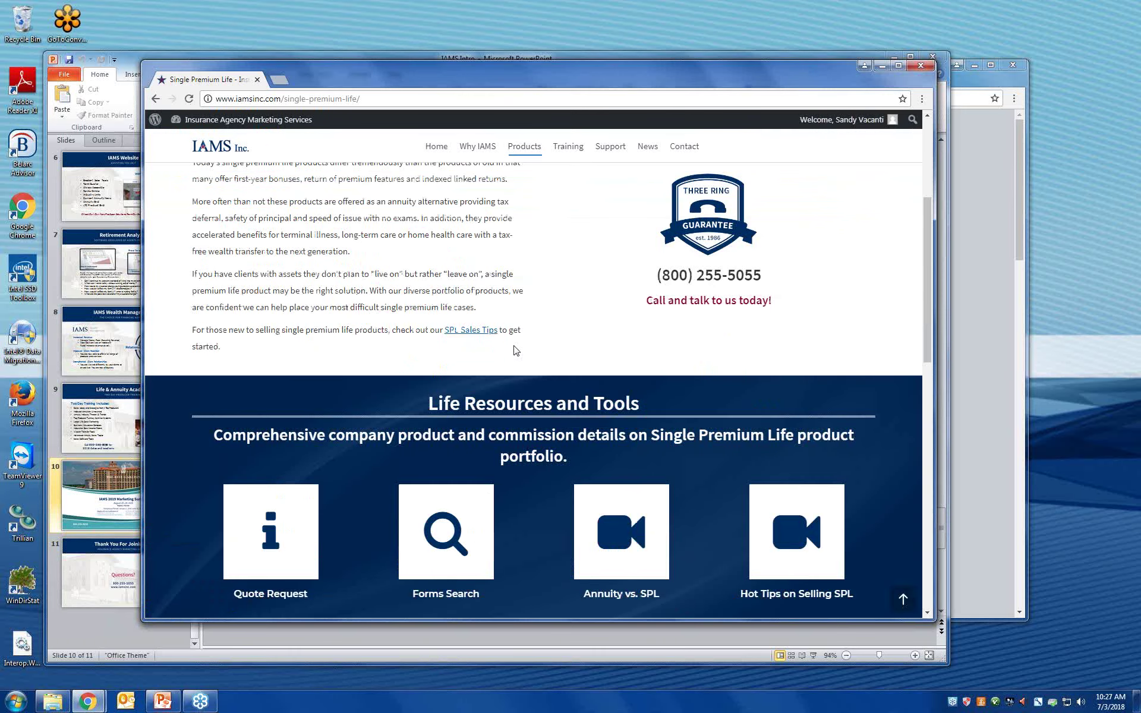
scroll(516, 351, down, 4)
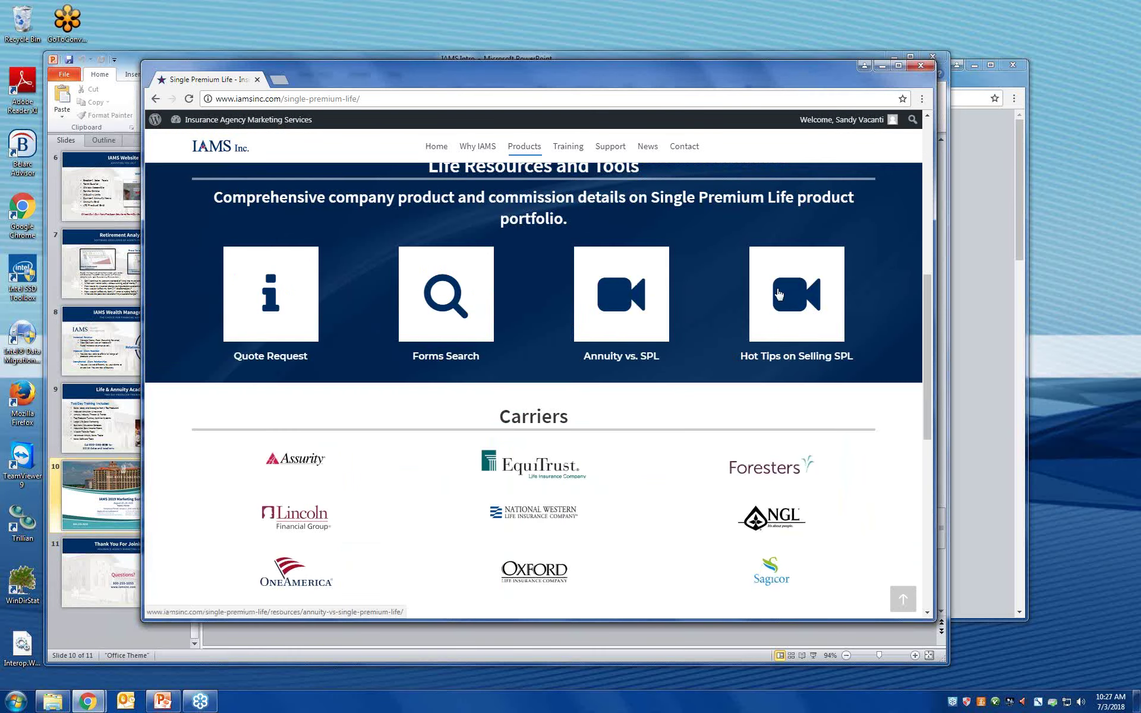
Open the Annuity vs. SPL resource and view the Single Premium Life tools on its page.
click(617, 299)
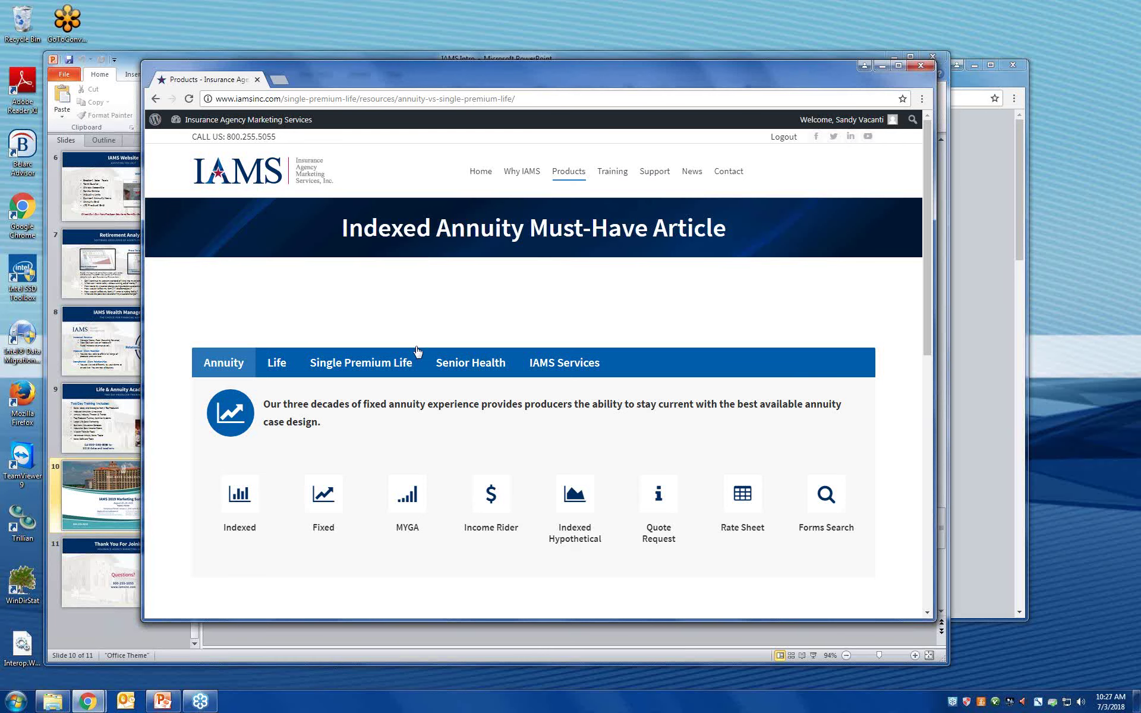
click(364, 368)
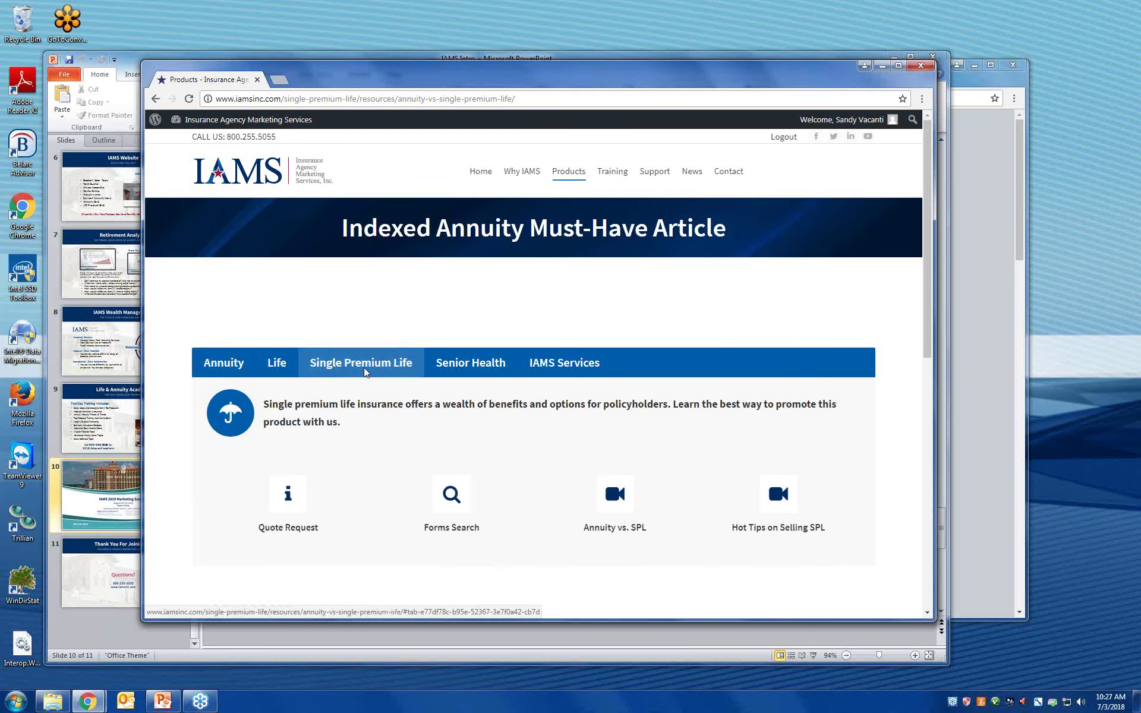
scroll(385, 388, down, 3)
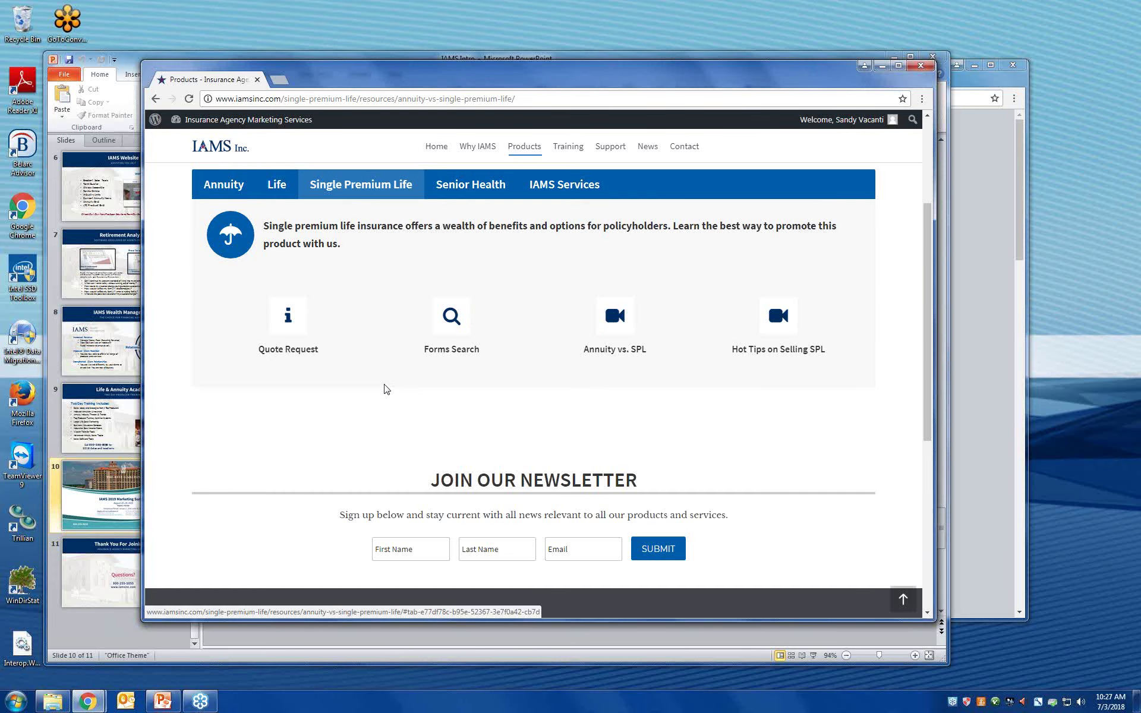